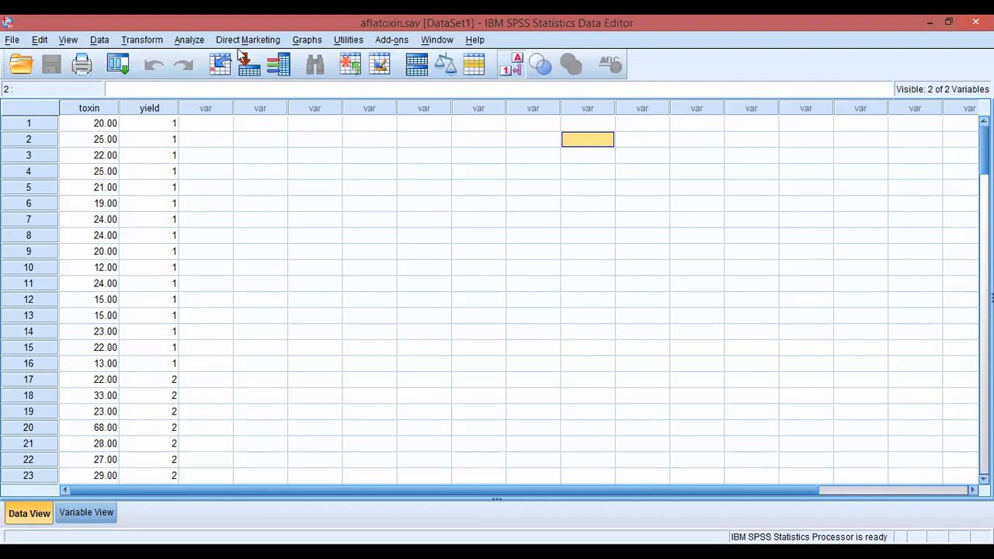
Reset the Explore procedure to its defaults, close it, and discard the existing output without saving.
left_click(189, 39)
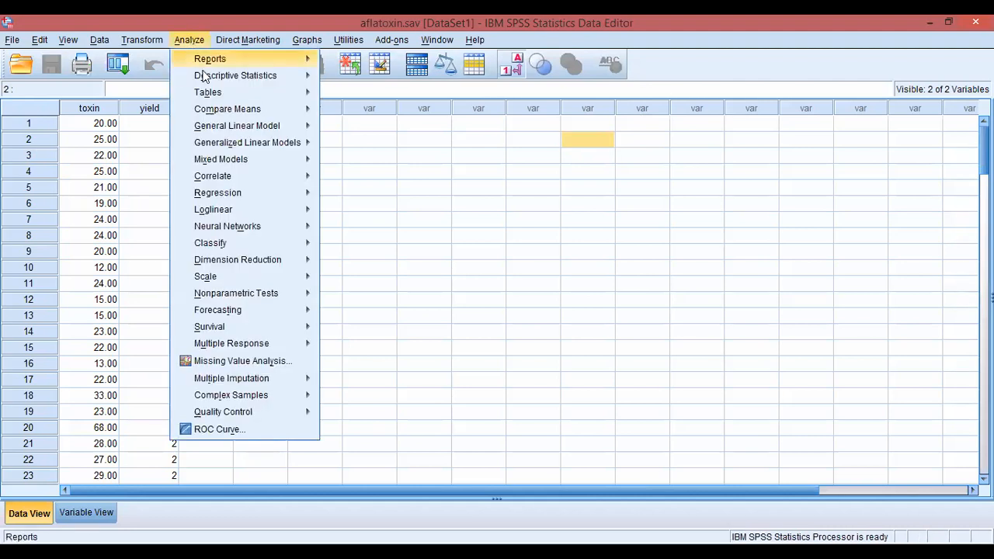
mouse_move(216, 76)
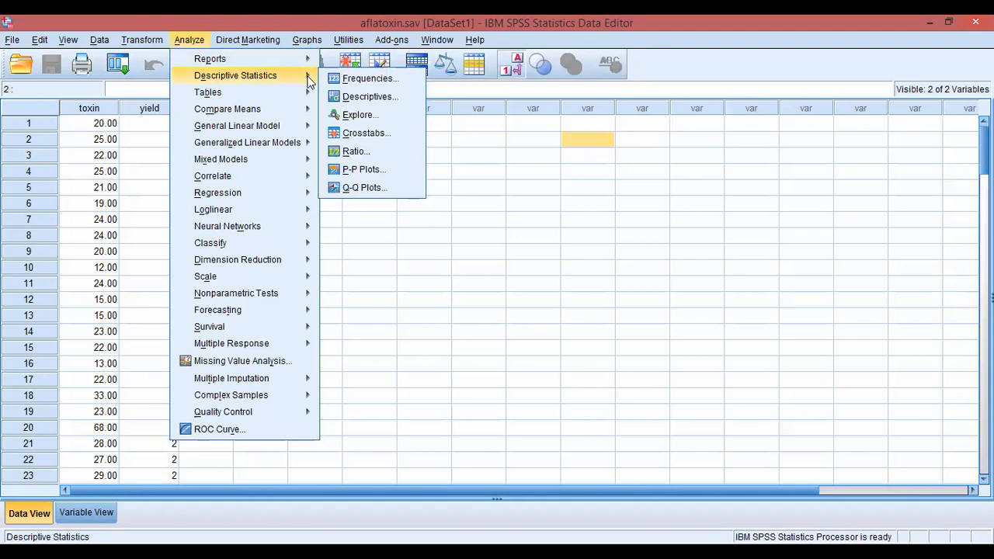
left_click(358, 115)
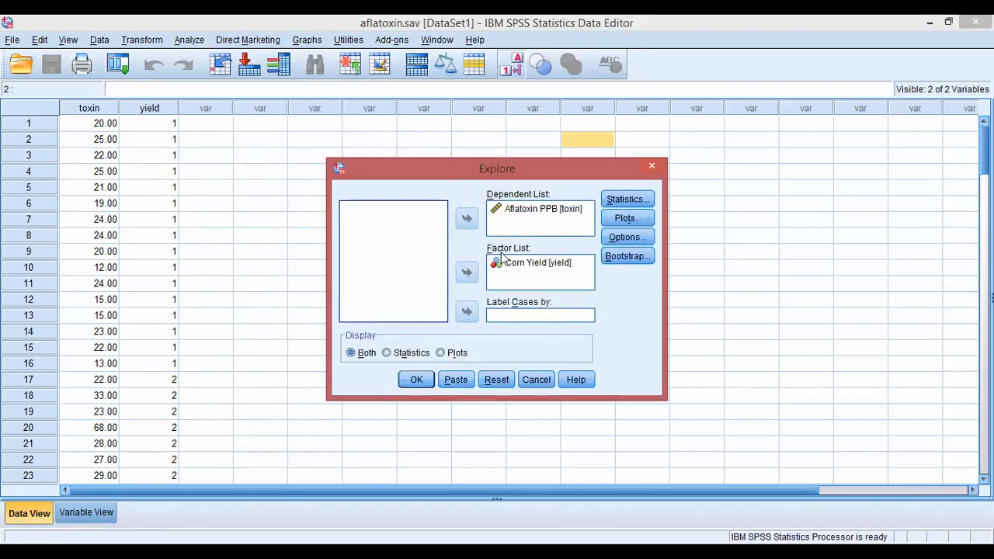
left_click(496, 380)
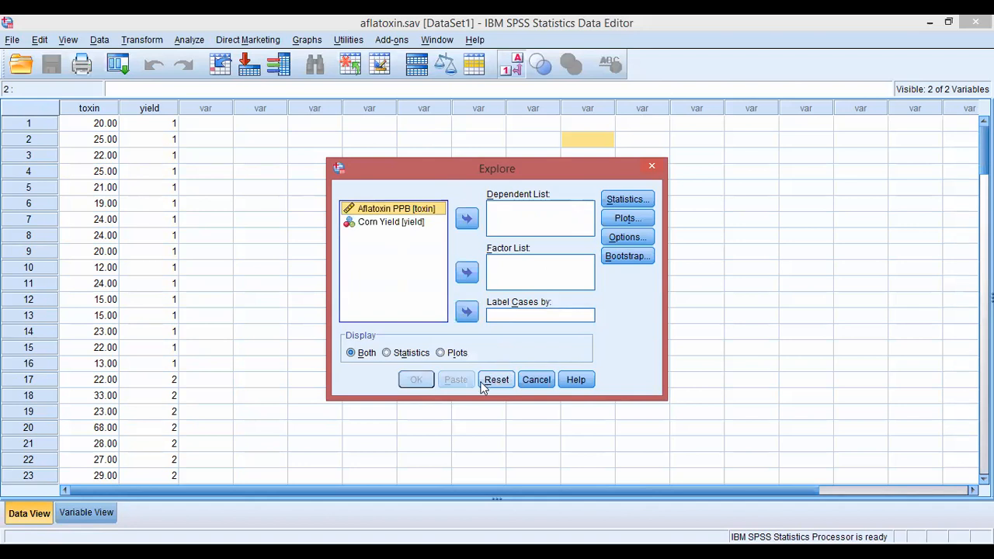
left_click(531, 381)
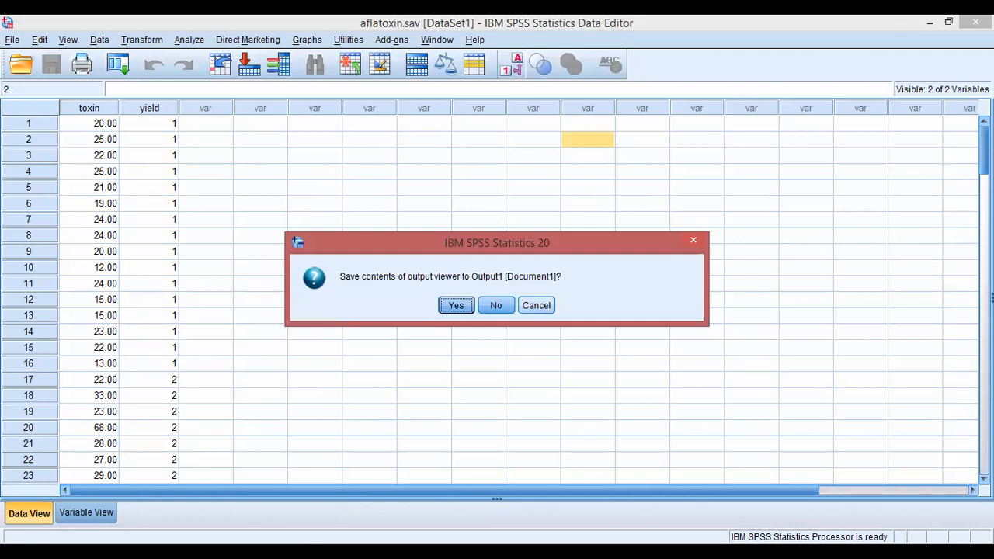
left_click(498, 306)
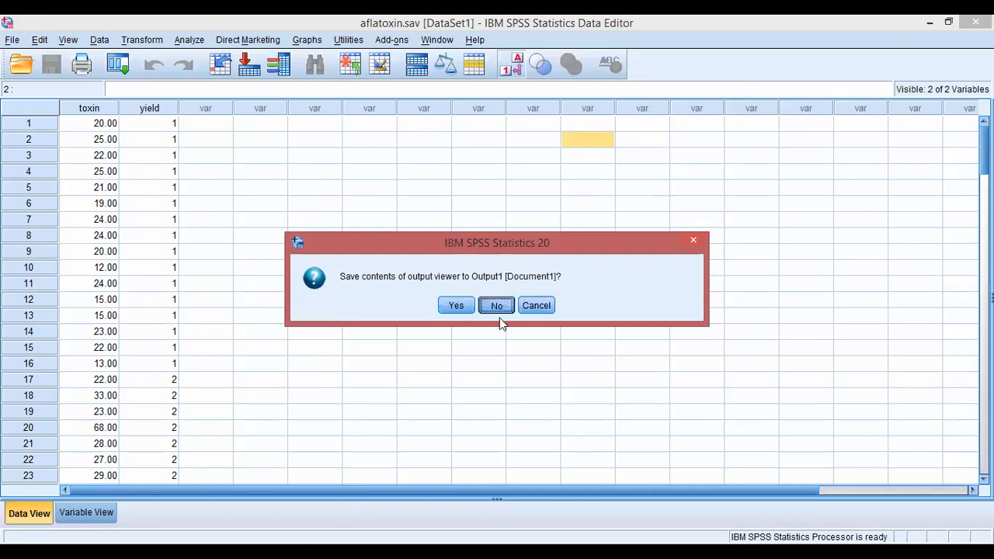
Open the Case Studies help in the browser and read the Exploratory Data Analysis example on descriptive statistics across groups.
left_click(474, 40)
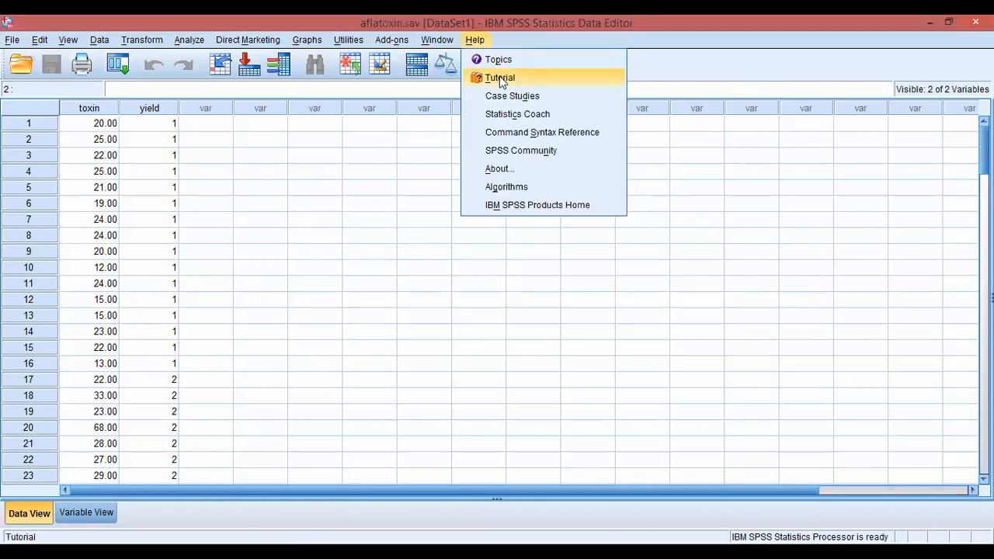
left_click(500, 96)
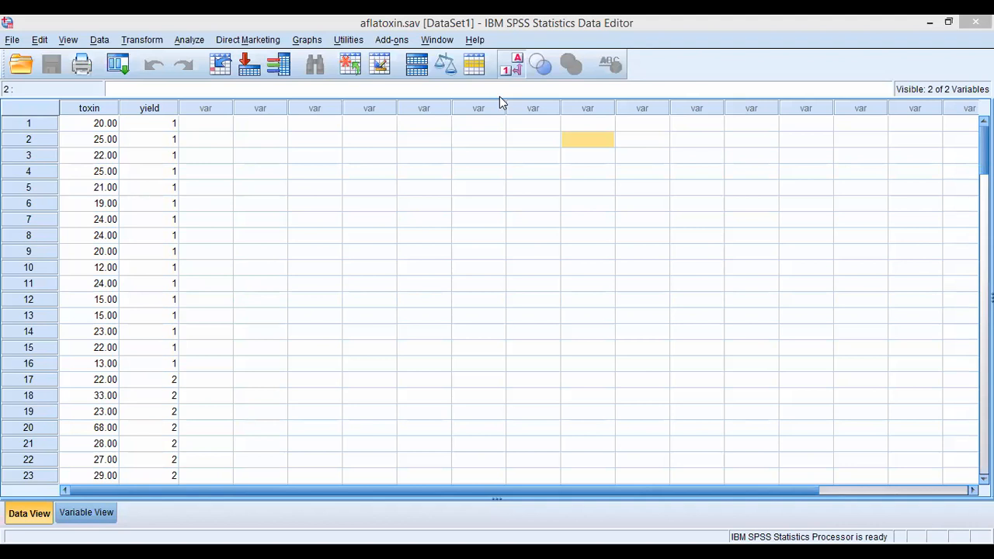
key("alt+Tab")
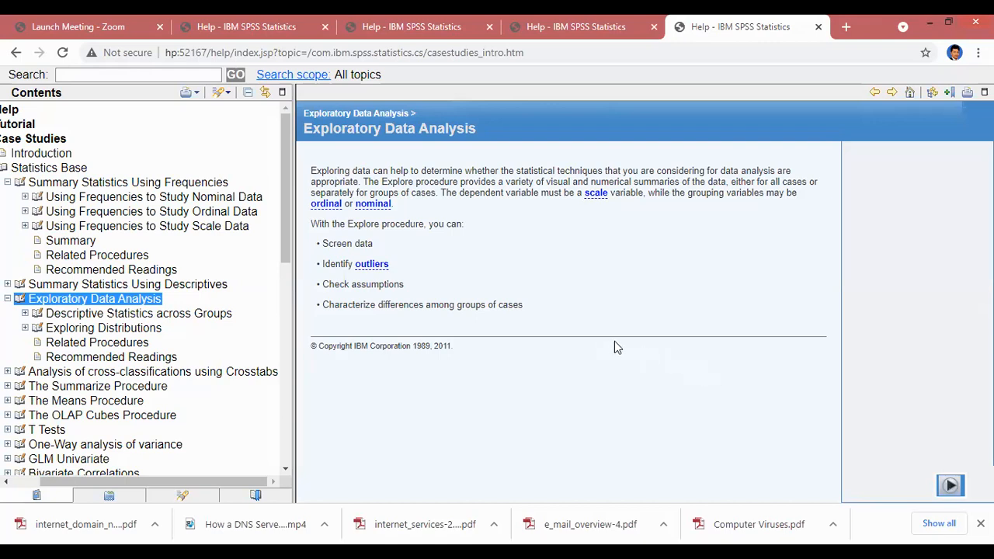
key("ctrl+a")
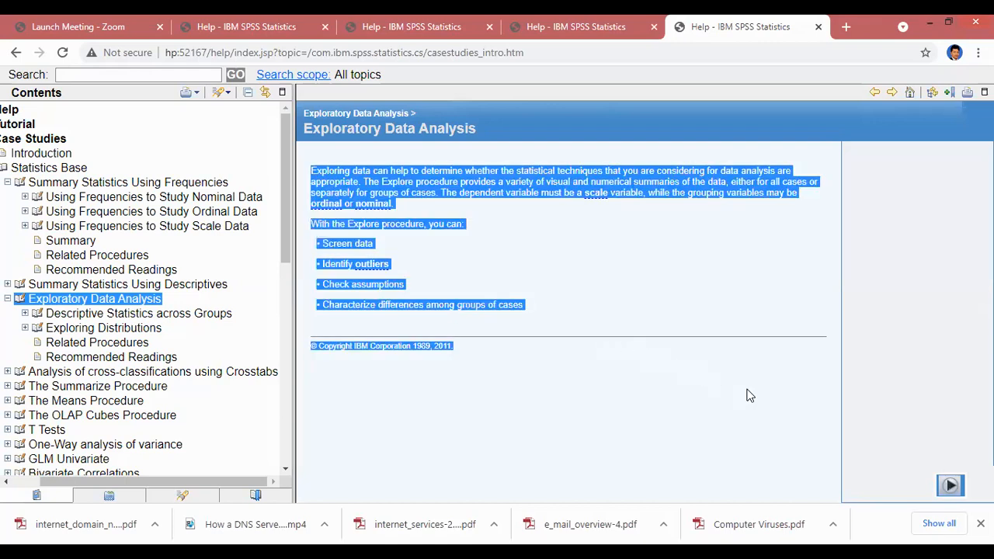
left_click(949, 488)
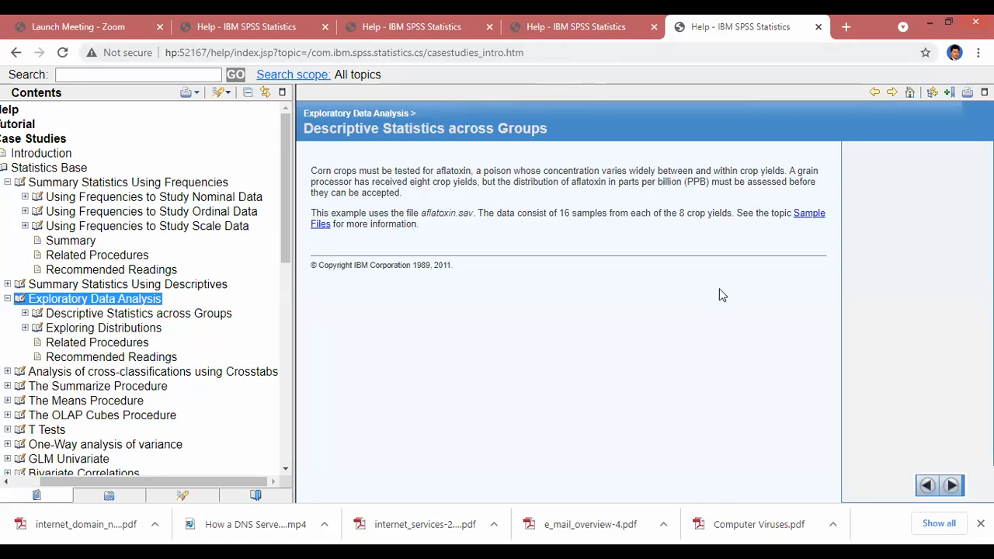
left_click(949, 486)
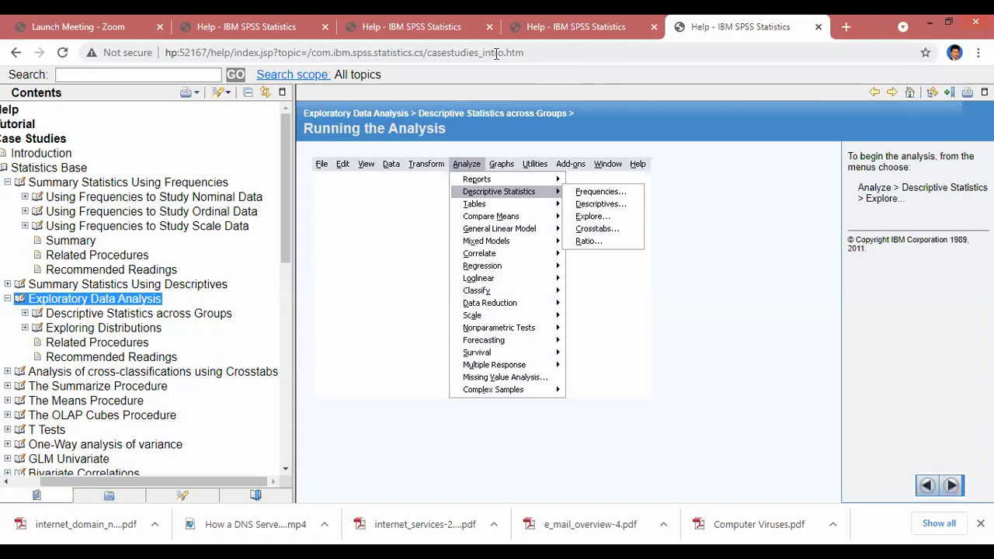
left_click(435, 26)
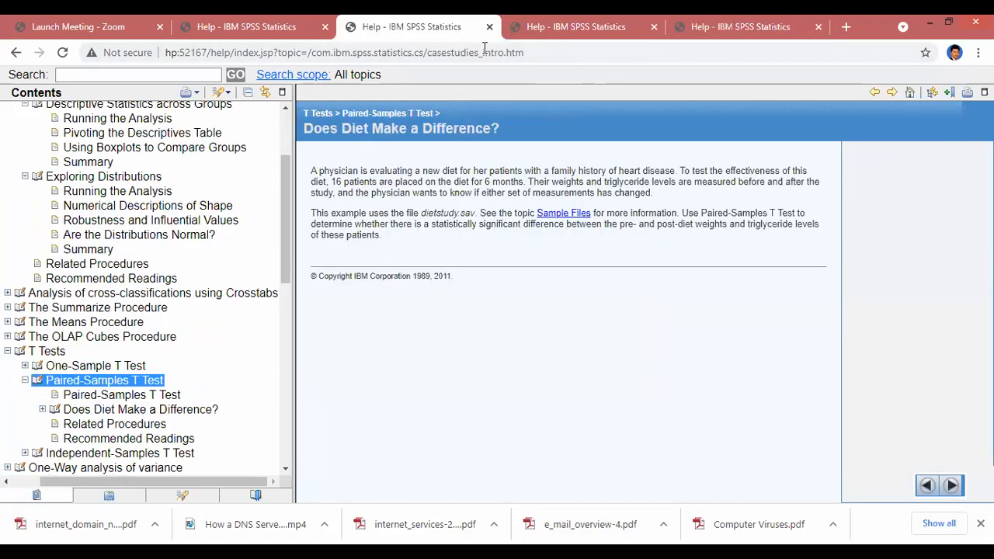
left_click(229, 24)
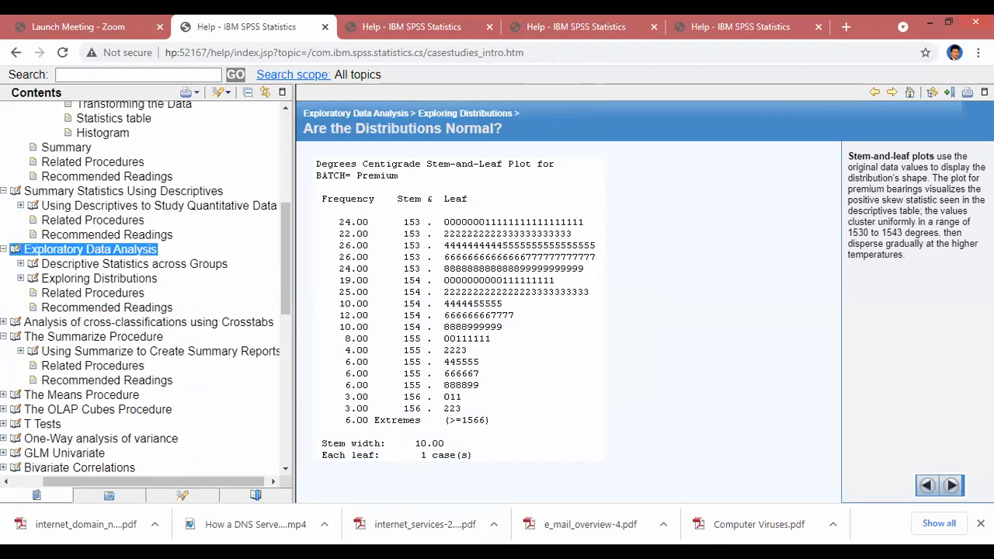
Switch back to the SPSS Data Editor and set the toxin variable's measurement level to Scale.
key("alt+Tab")
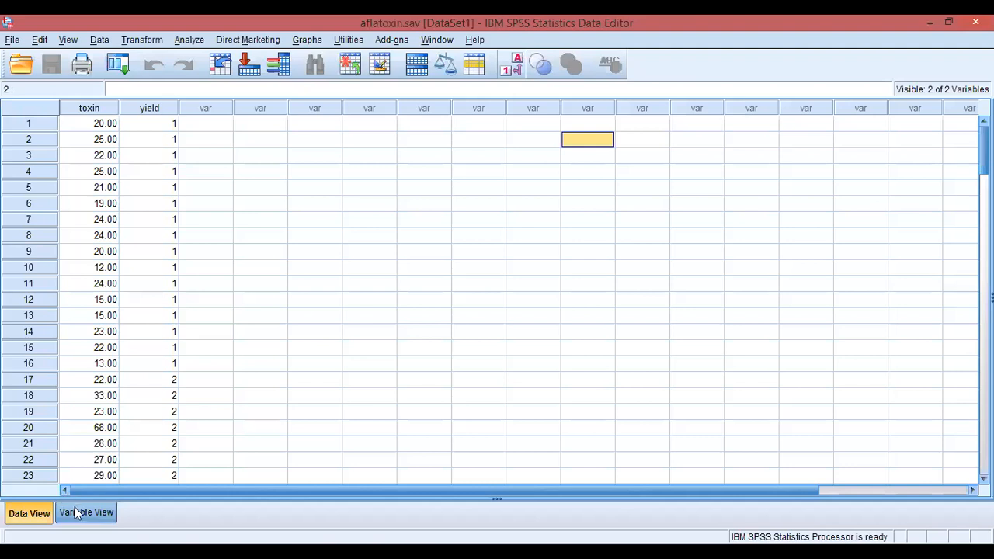
left_click(86, 512)
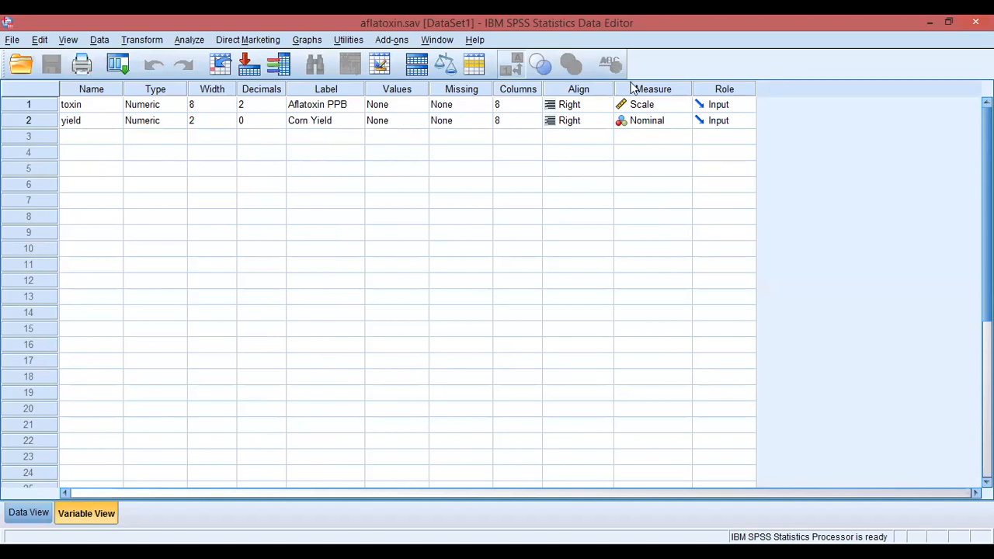
left_click(674, 105)
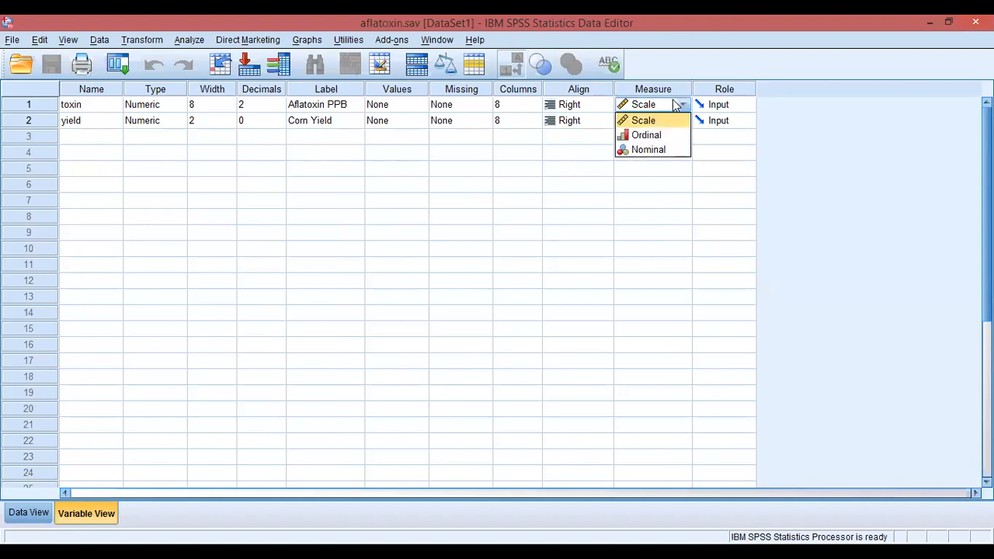
left_click(654, 123)
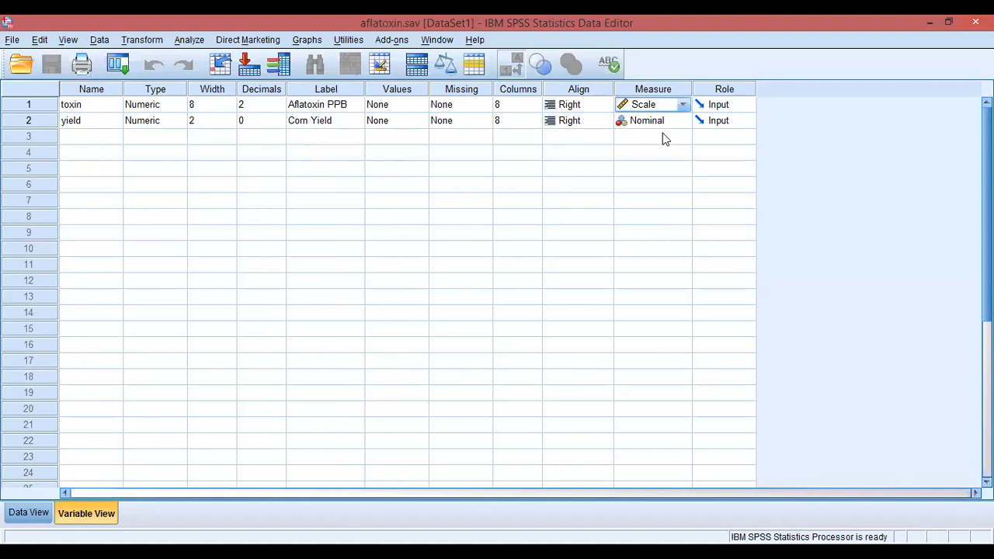
left_click(88, 382)
Examine how the toxin samples are grouped by yield, from the first 16 cases through case 128.
left_click(17, 515)
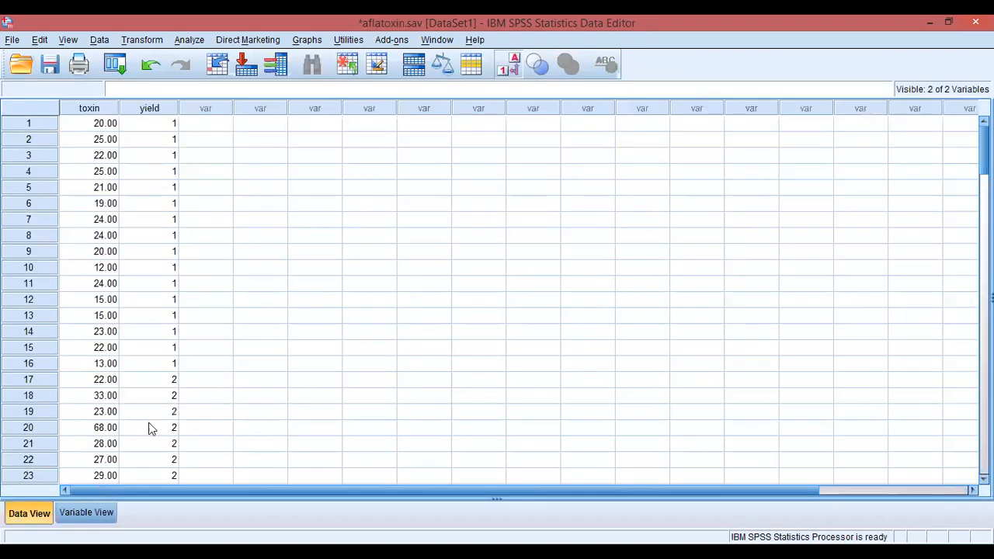
left_click_drag(48, 131, 48, 365)
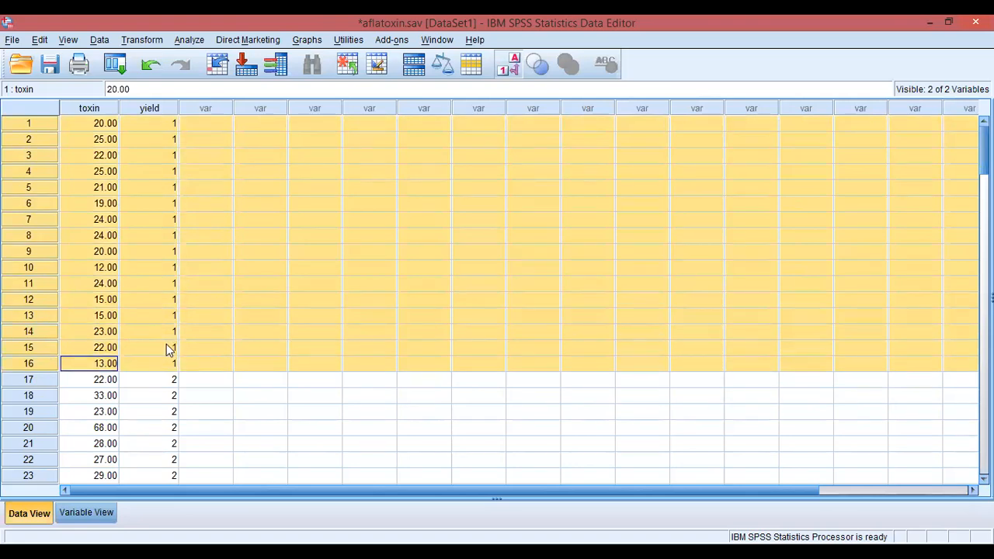
left_click(42, 383)
left_click_drag(42, 388, 99, 187)
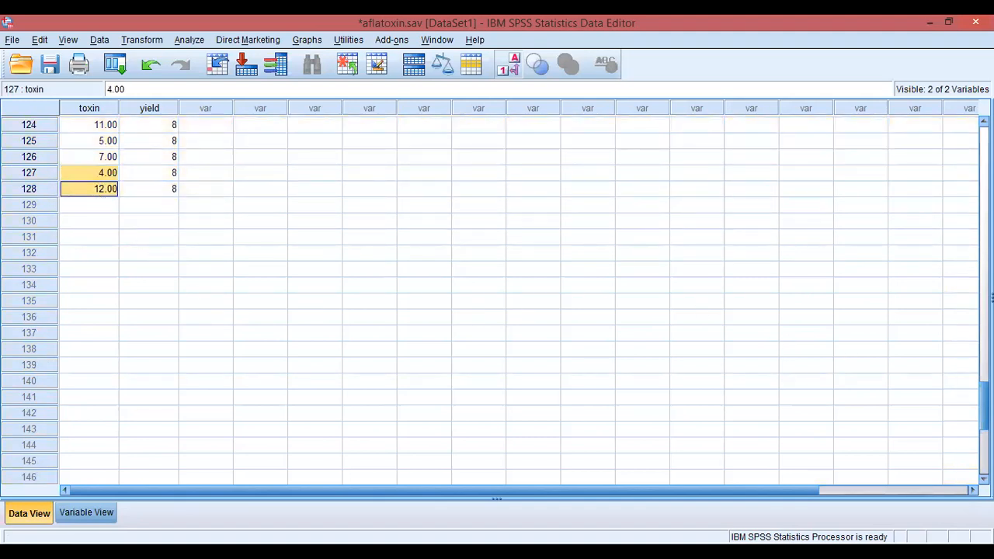
scroll(963, 194, "up", 20)
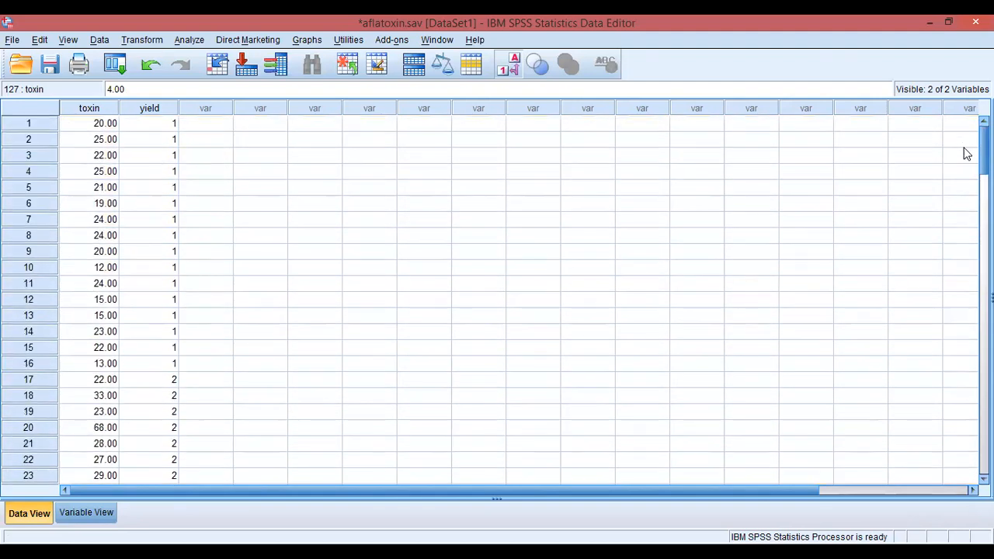
Set up an Explore analysis with Aflatoxin PPB [toxin] as the dependent variable and Corn Yield [yield] as the factor.
left_click(198, 41)
mouse_move(211, 77)
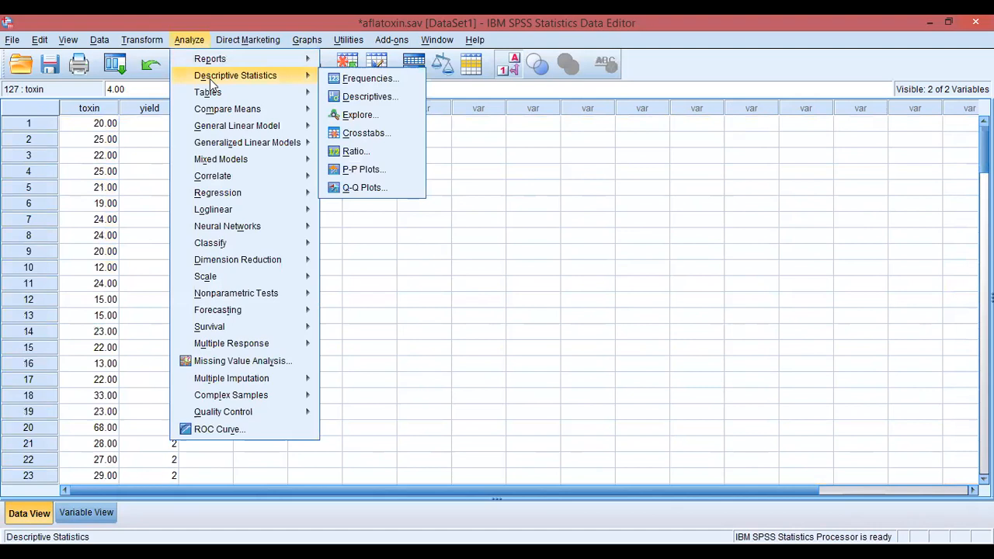
left_click(346, 116)
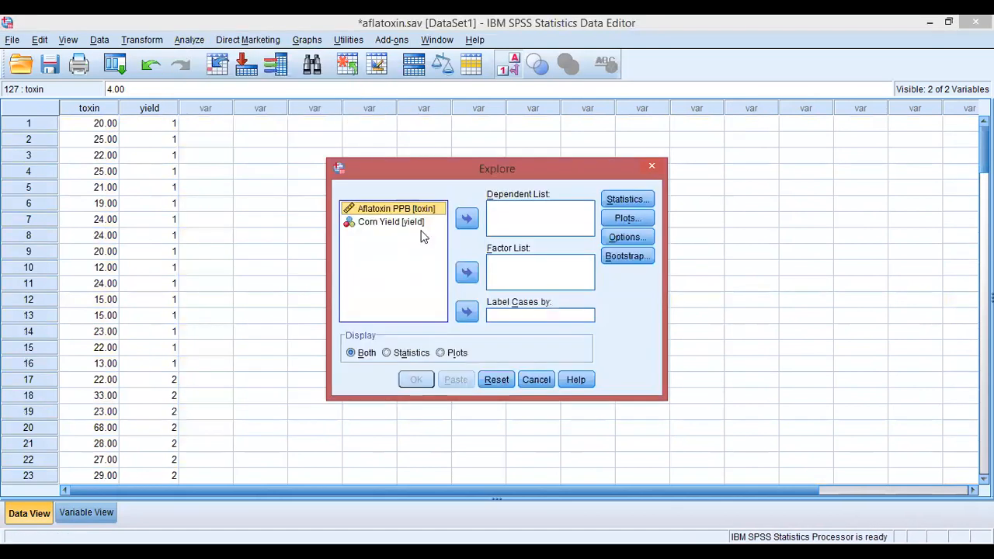
left_click(466, 220)
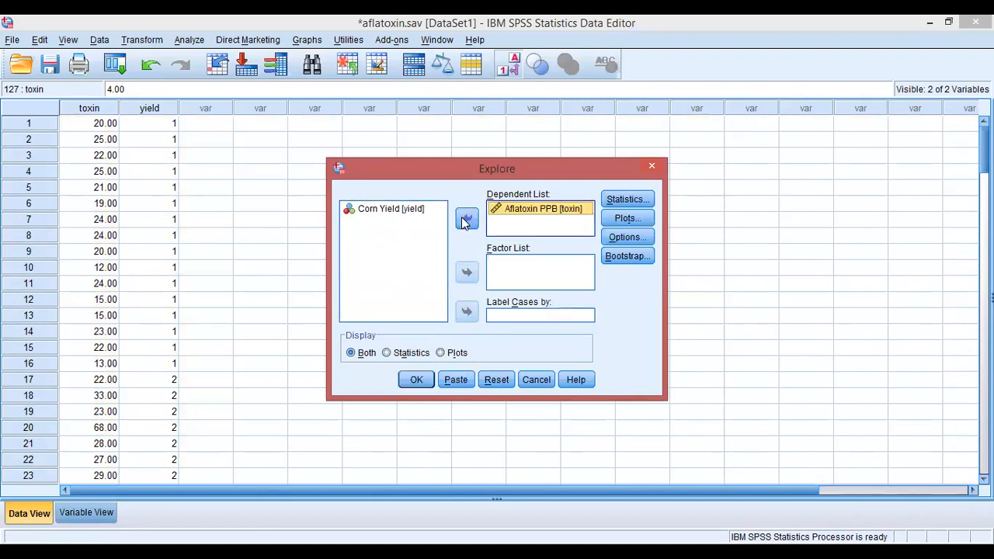
left_click(412, 208)
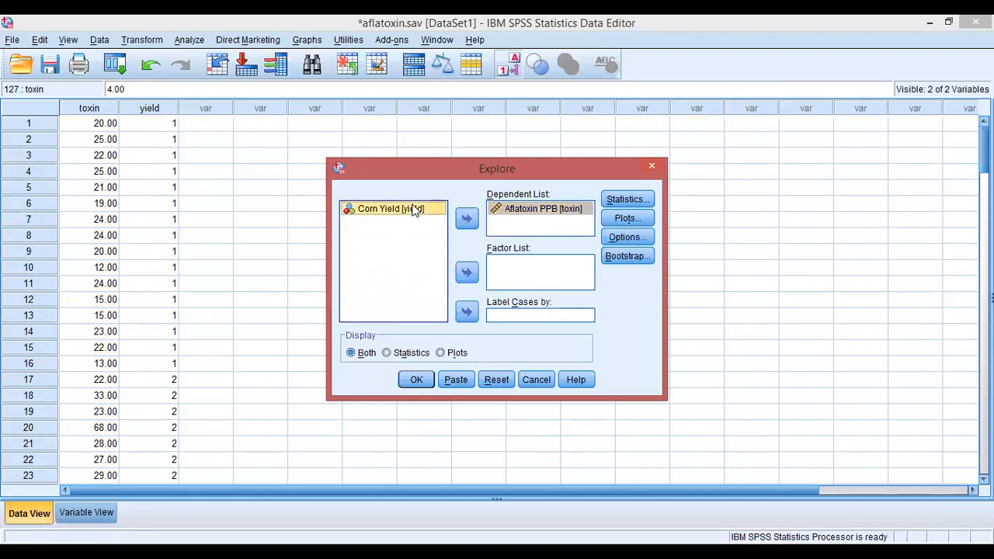
left_click(470, 277)
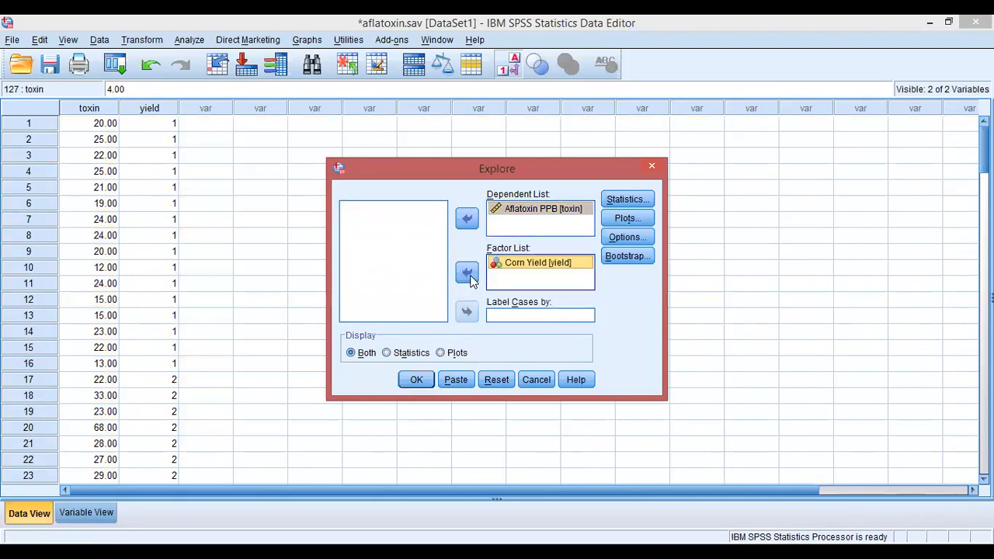
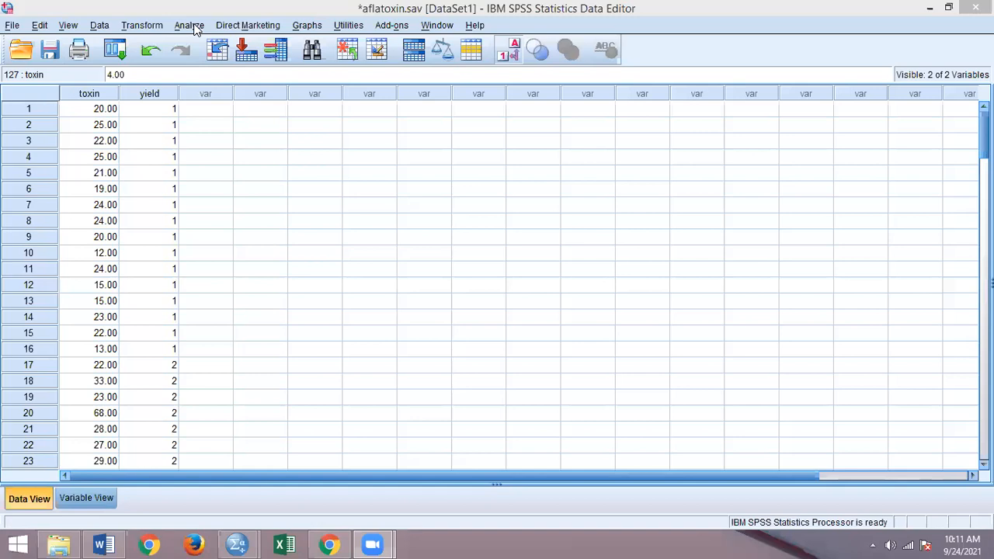
Reopen the Explore procedure and reset all its variable assignments.
left_click(190, 25)
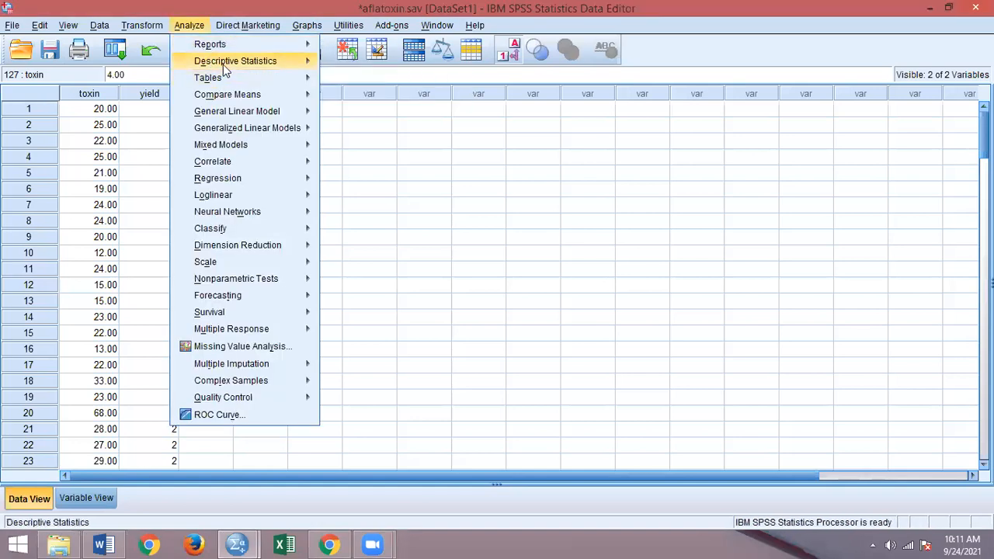
mouse_move(233, 62)
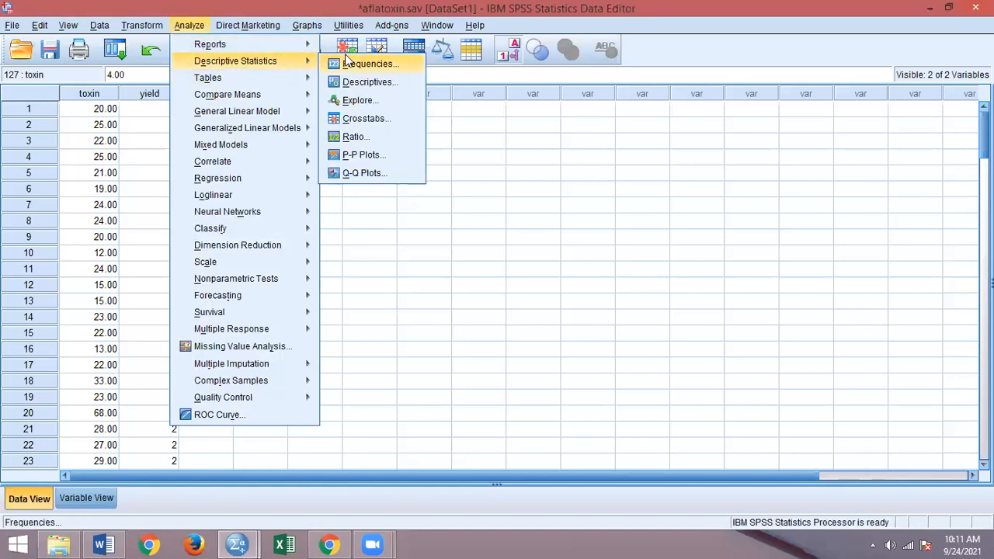
left_click(358, 101)
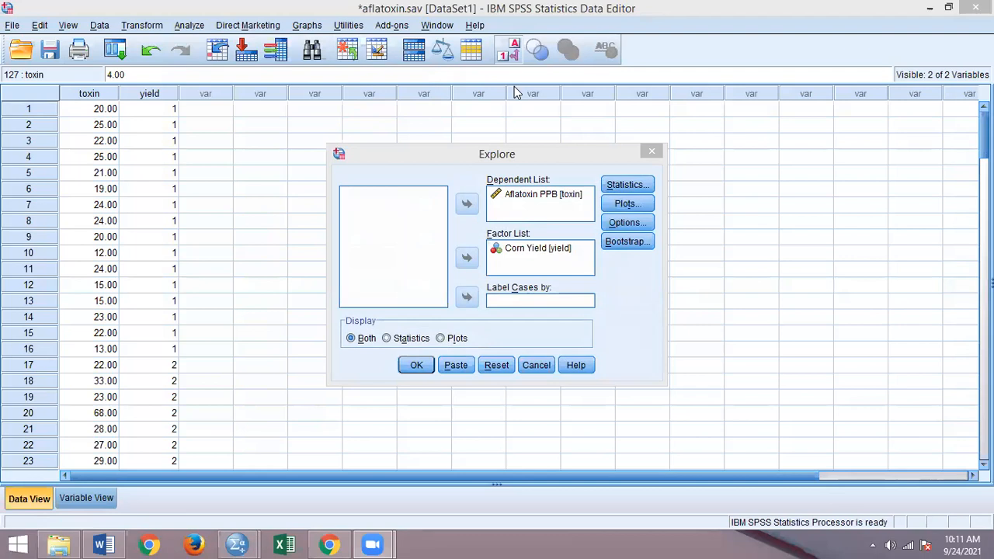
left_click(884, 163)
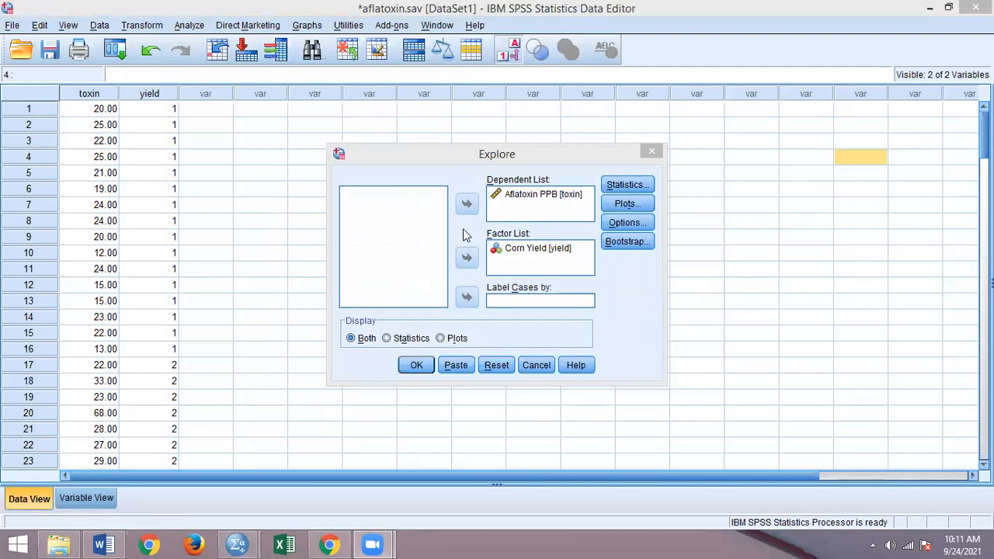
left_click(494, 365)
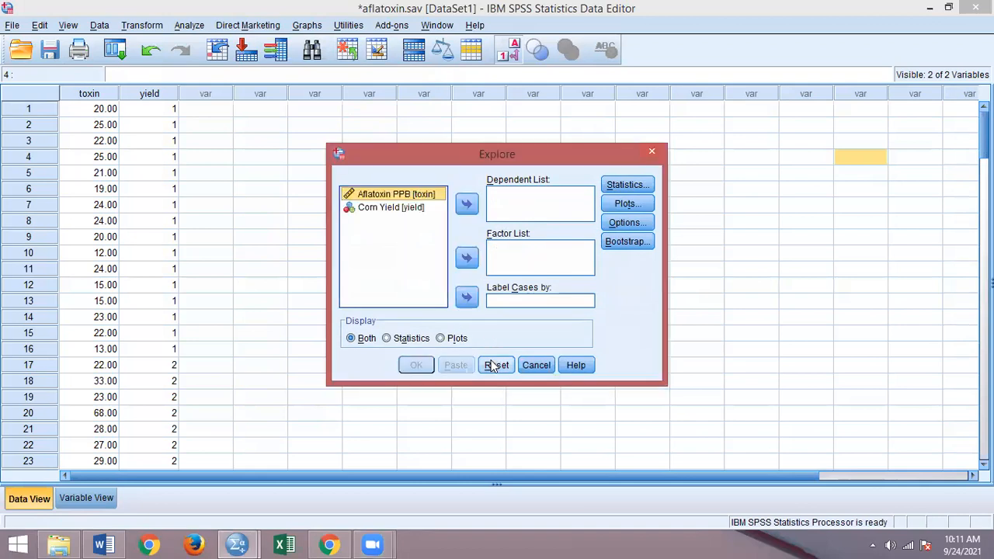
Assign Aflatoxin PPB [toxin] as the dependent variable and Corn Yield [yield] as the factor in the Explore setup.
left_click(401, 196)
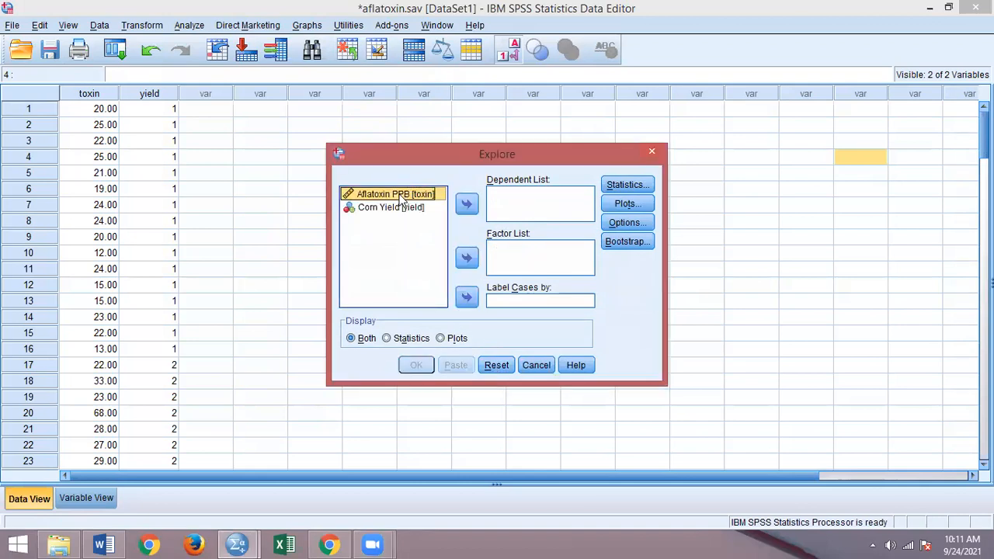
left_click(465, 205)
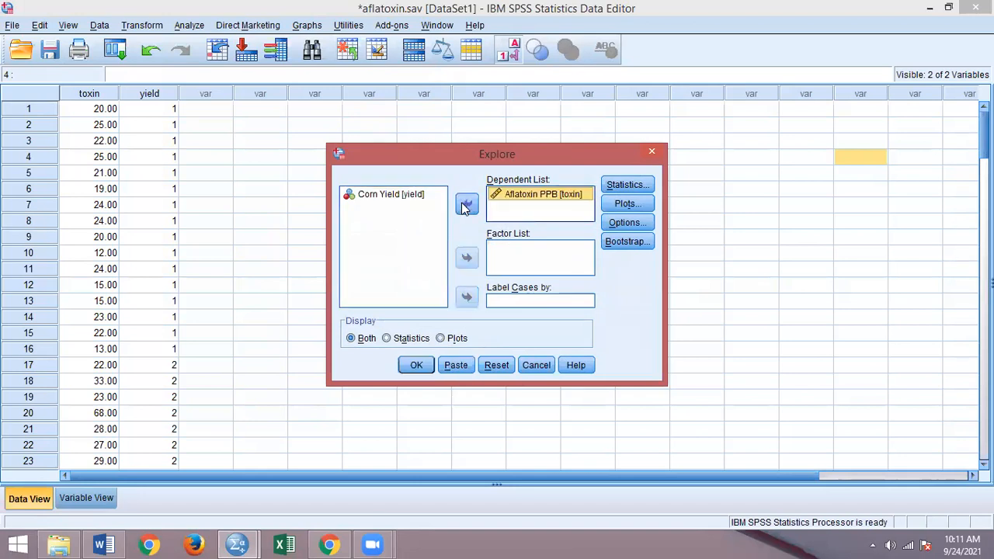
left_click(403, 200)
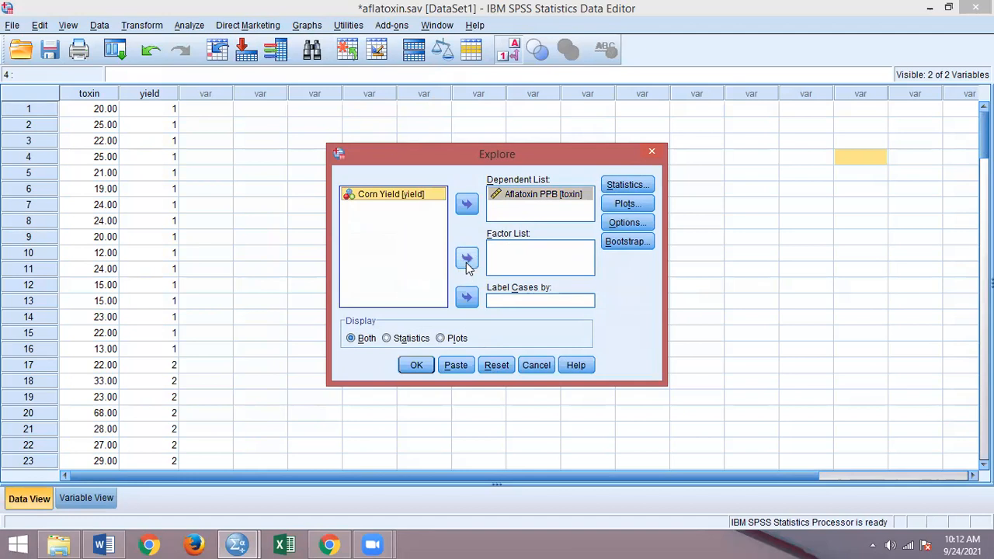
left_click(467, 259)
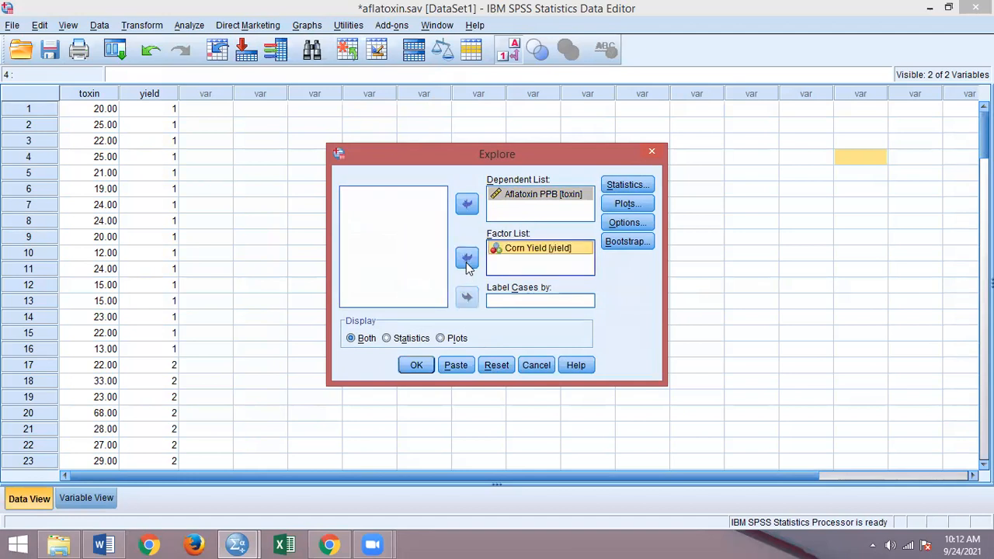
Add outliers and percentiles to the descriptives requested in the Explore statistics.
left_click(613, 186)
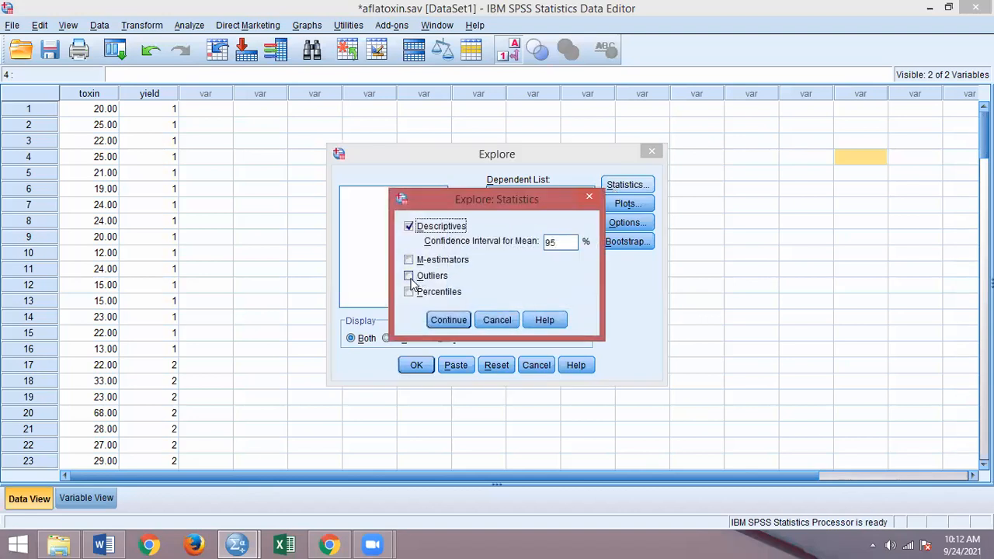
left_click(409, 277)
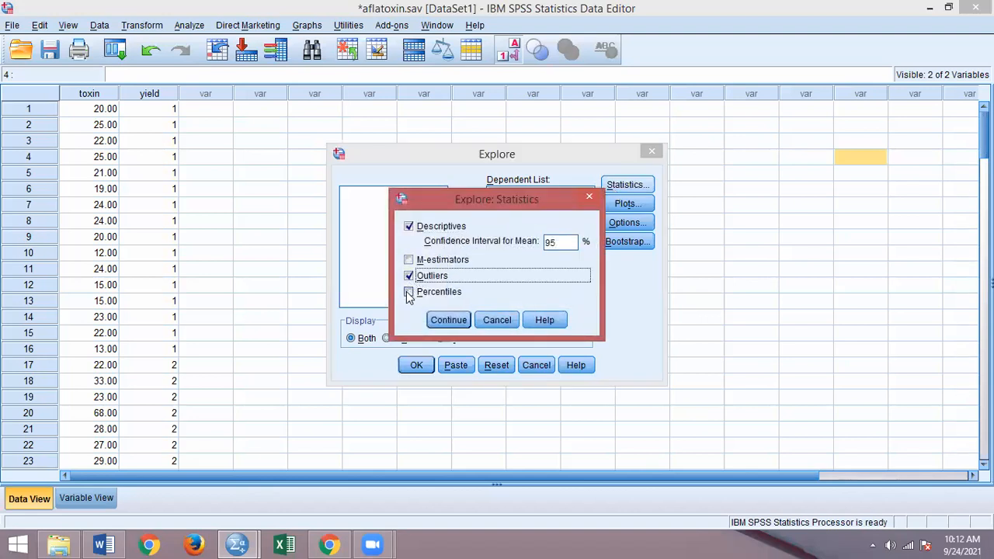
left_click(410, 292)
left_click(445, 319)
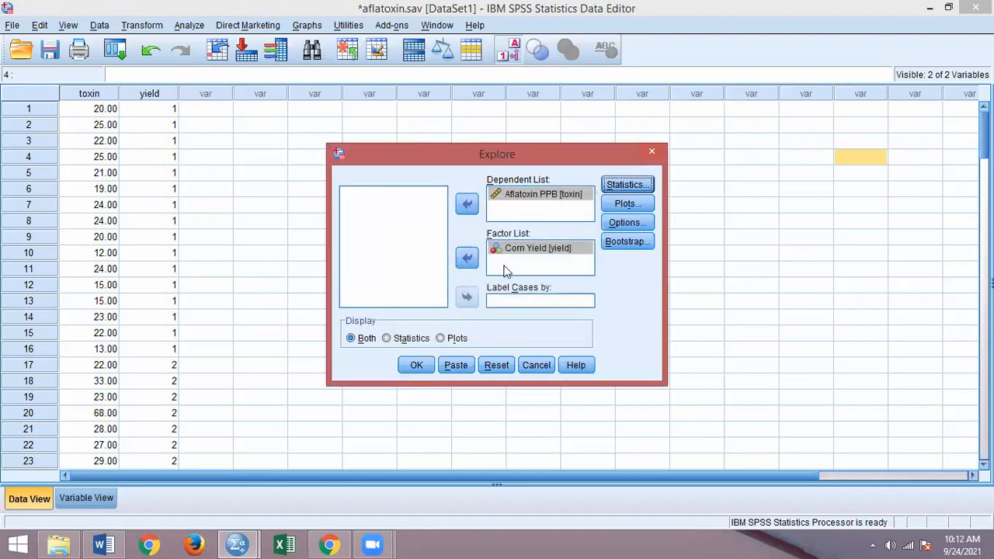
left_click(626, 204)
left_click(527, 212)
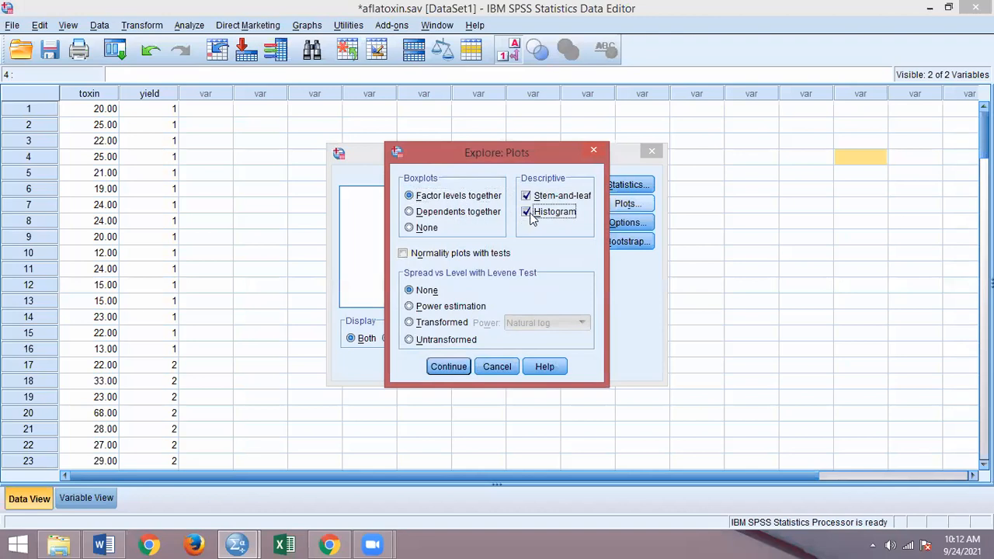
left_click(532, 218)
left_click(531, 217)
left_click(493, 368)
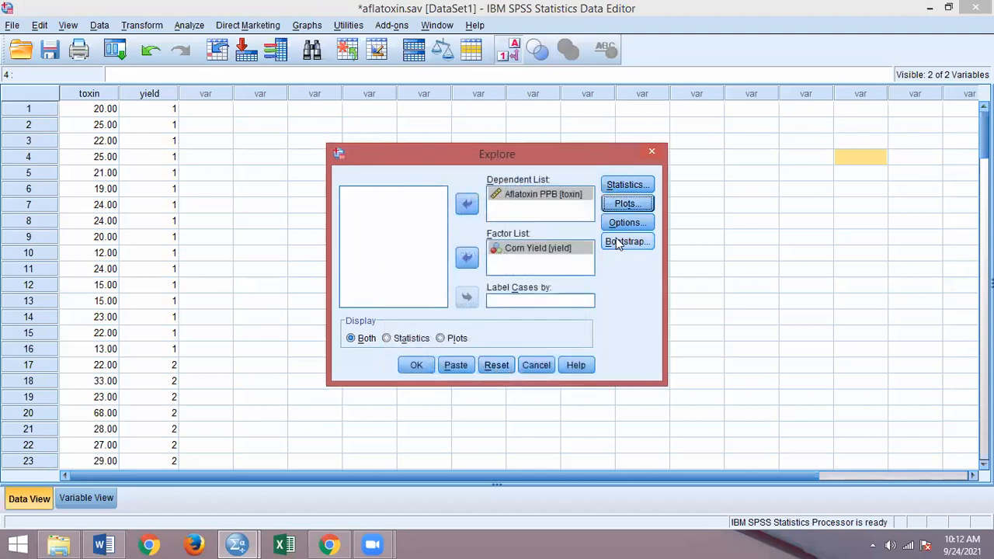
Check the missing-values options without changing them and run the Explore analysis.
left_click(623, 225)
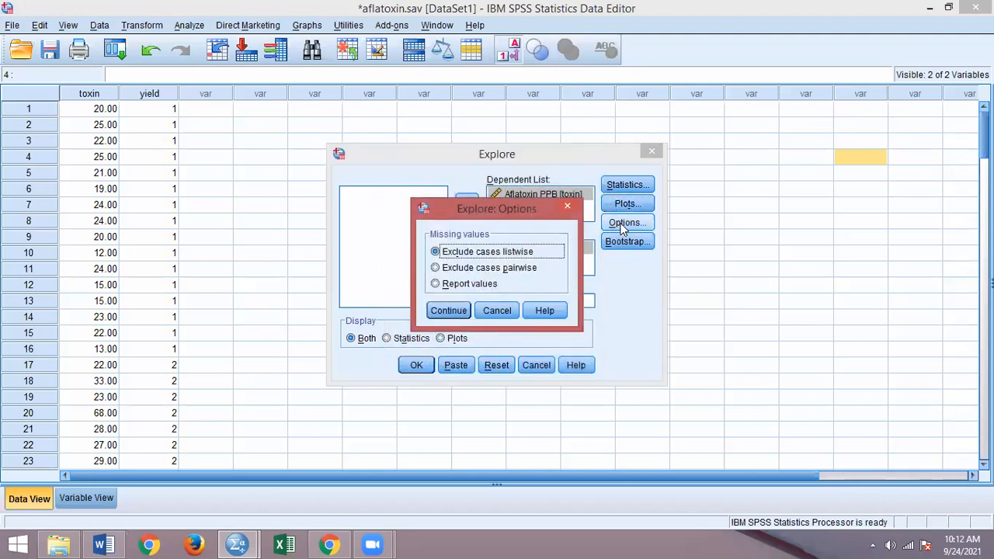
left_click(482, 312)
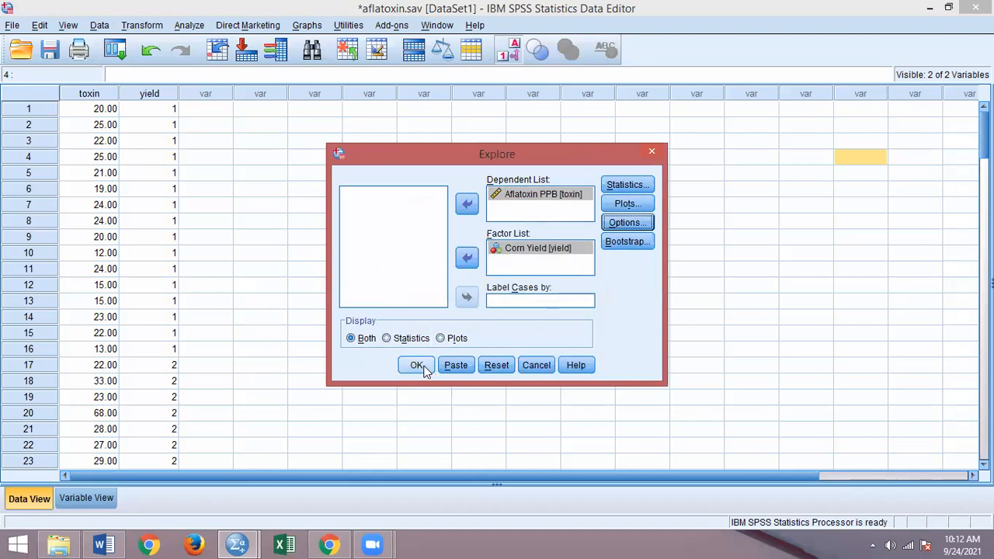
left_click(424, 368)
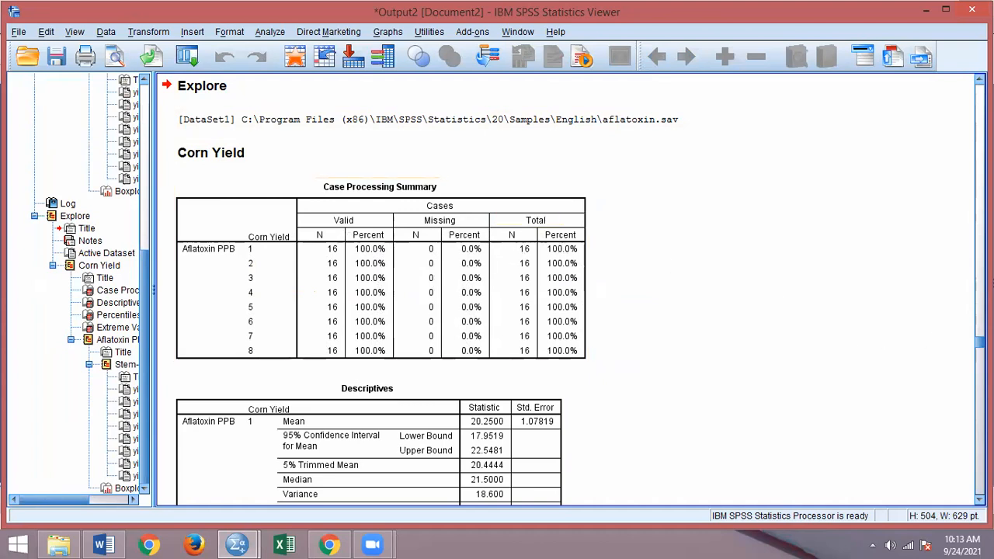
Examine the Explore output from the descriptives, percentiles and extreme values tables through the stem-and-leaf plots to the boxplot.
scroll(567, 295, "down", 5)
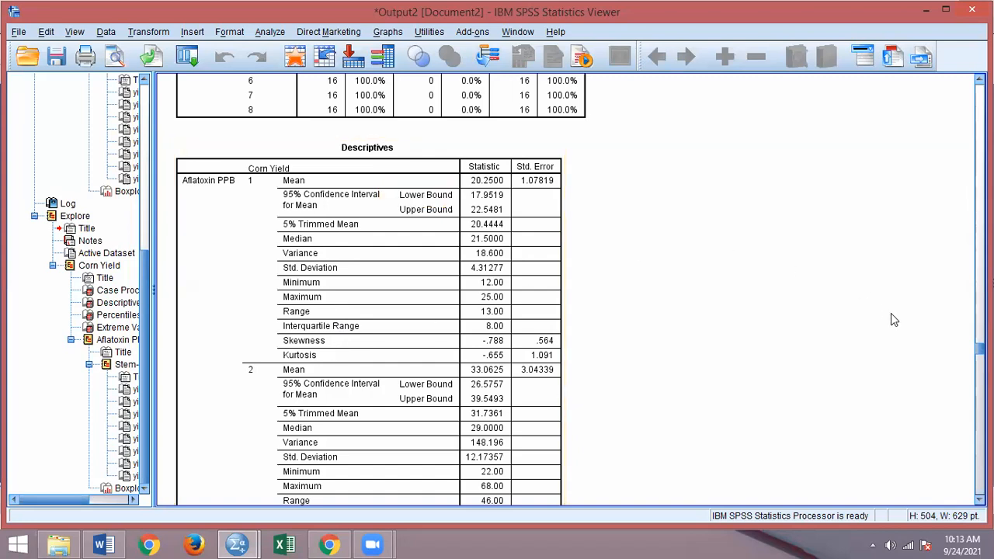
left_click_drag(979, 348, 980, 392)
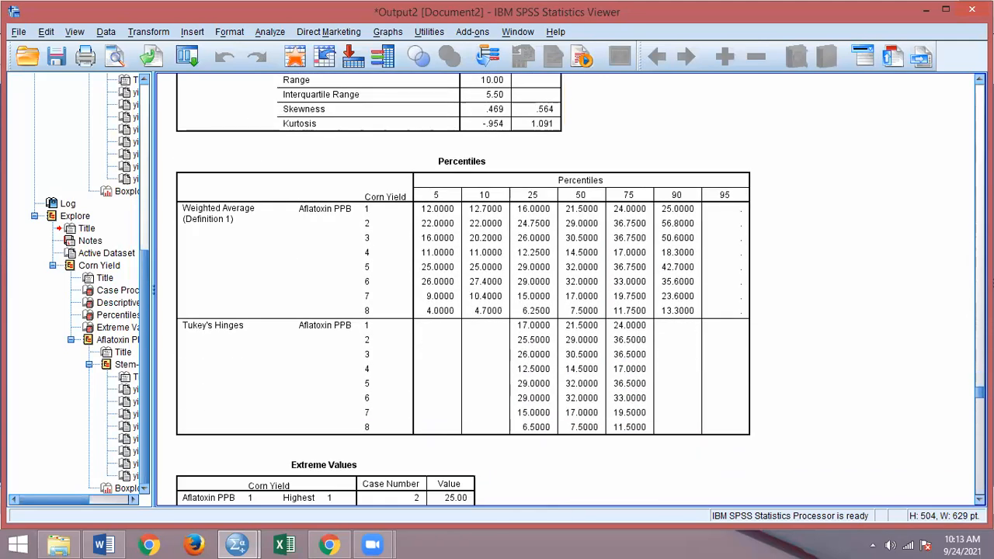
left_click(473, 326)
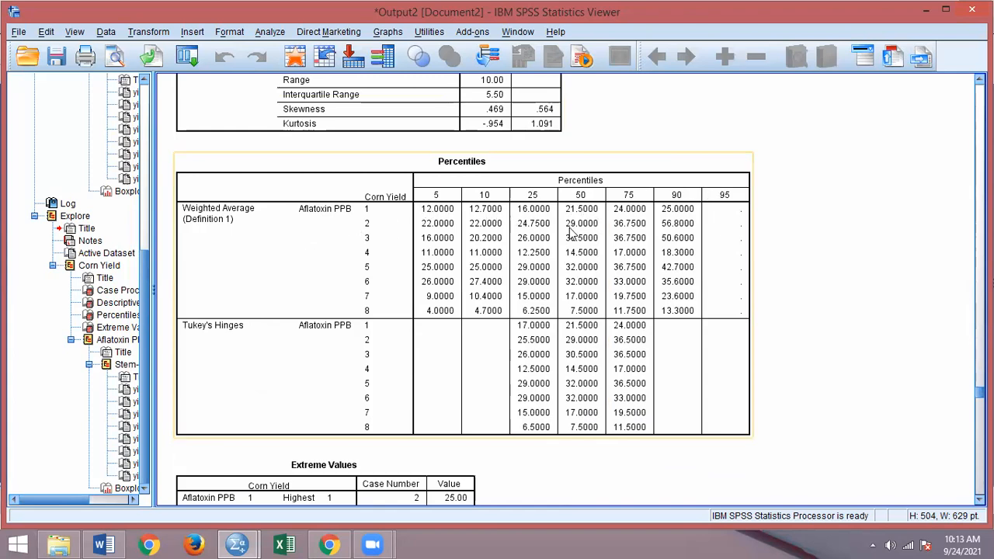
left_click(533, 205)
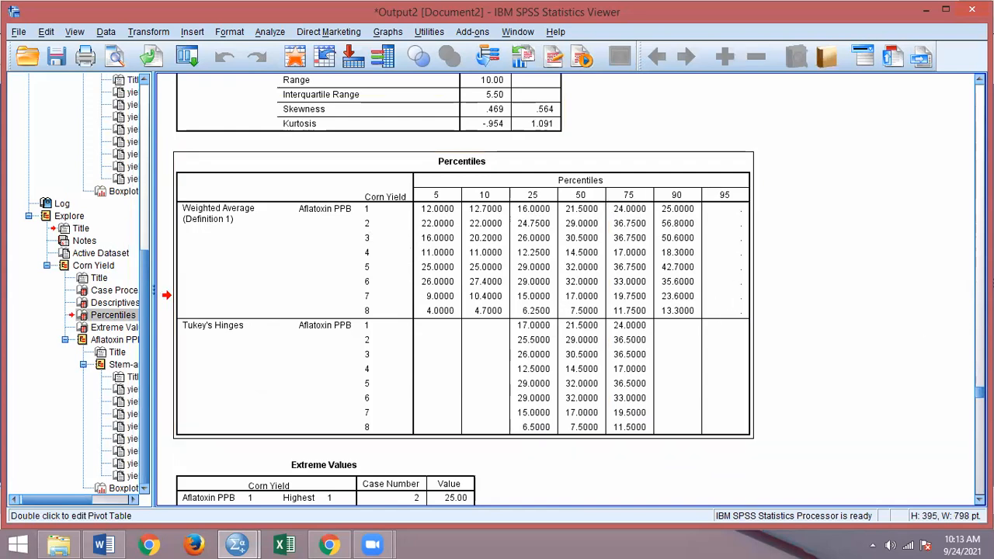
scroll(567, 287, "down", 6)
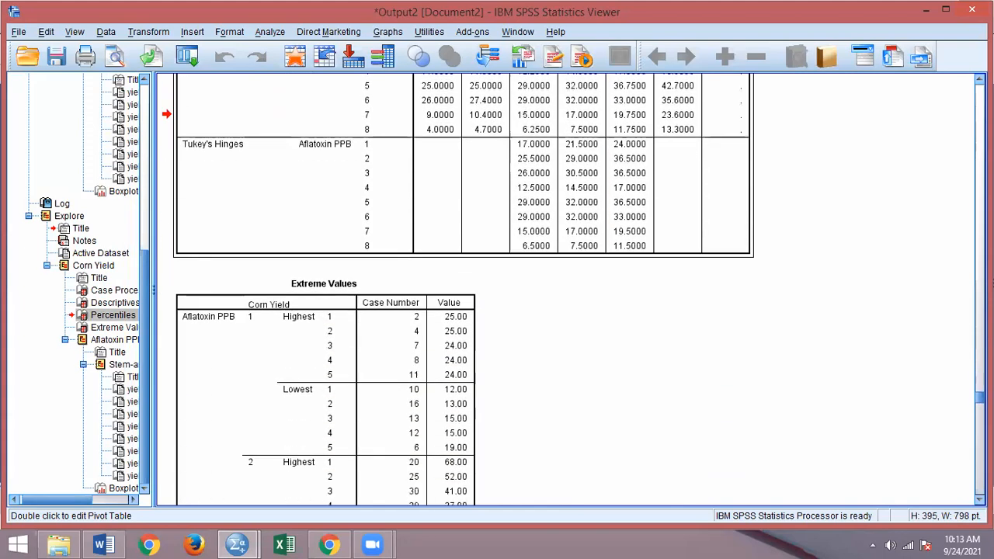
scroll(567, 288, "down", 14)
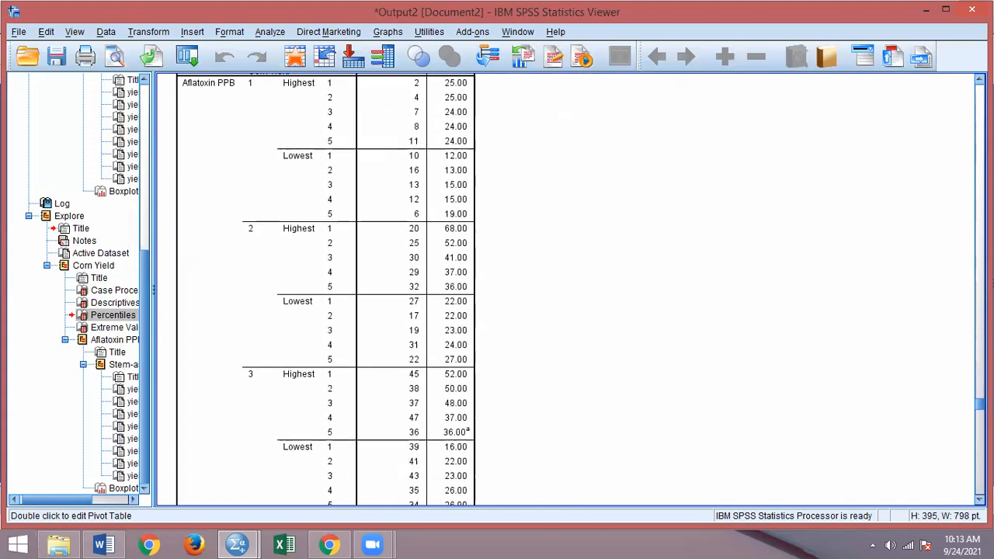
scroll(567, 287, "down", 18)
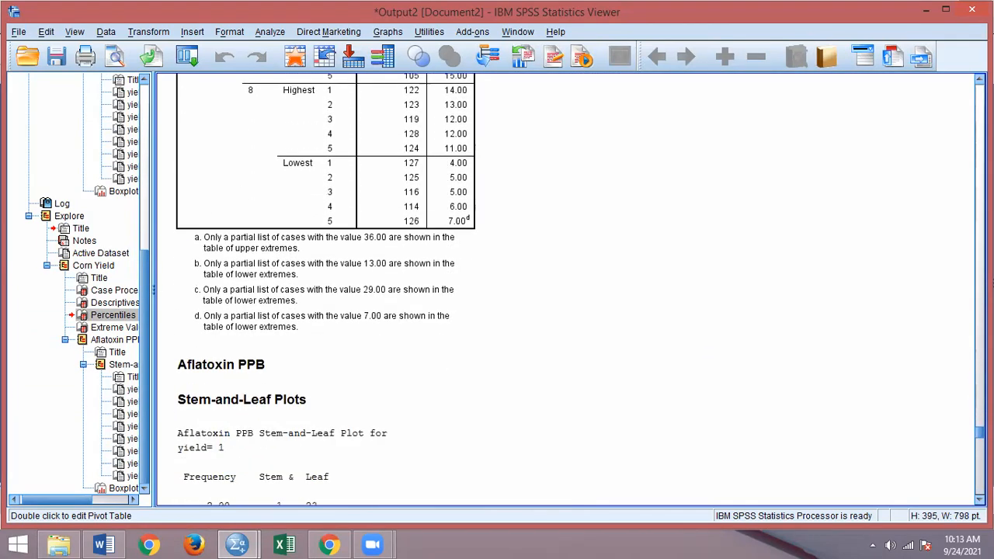
scroll(567, 288, "down", 20)
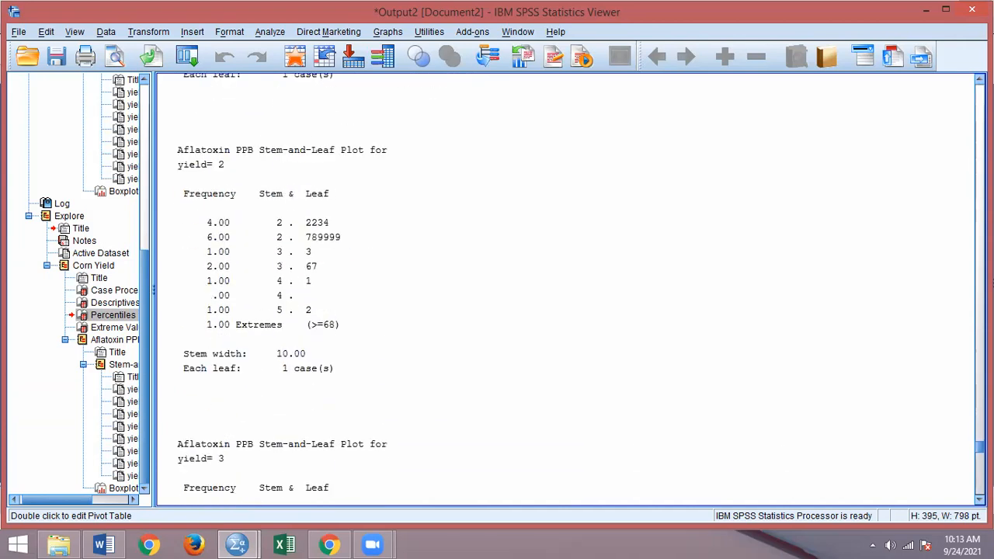
scroll(567, 288, "down", 20)
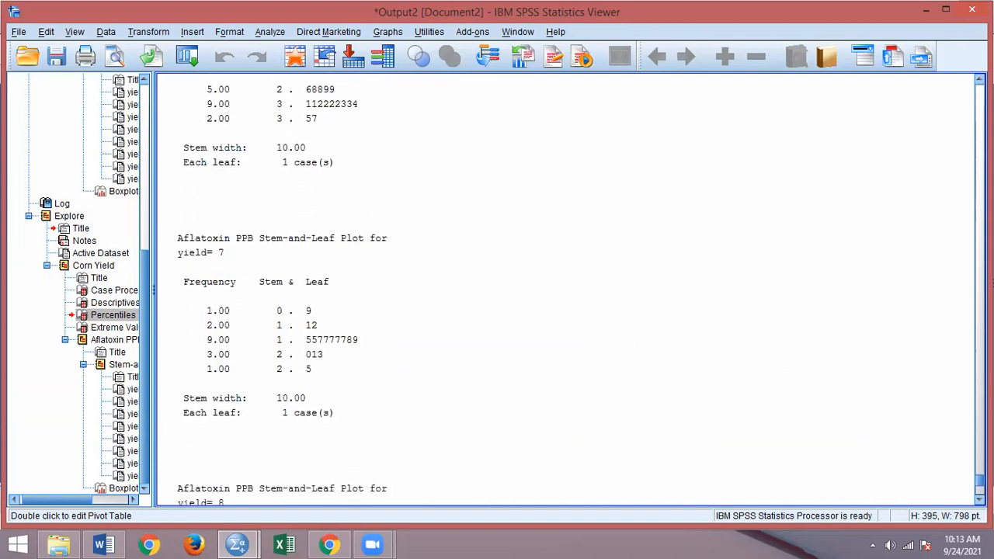
left_click(475, 246)
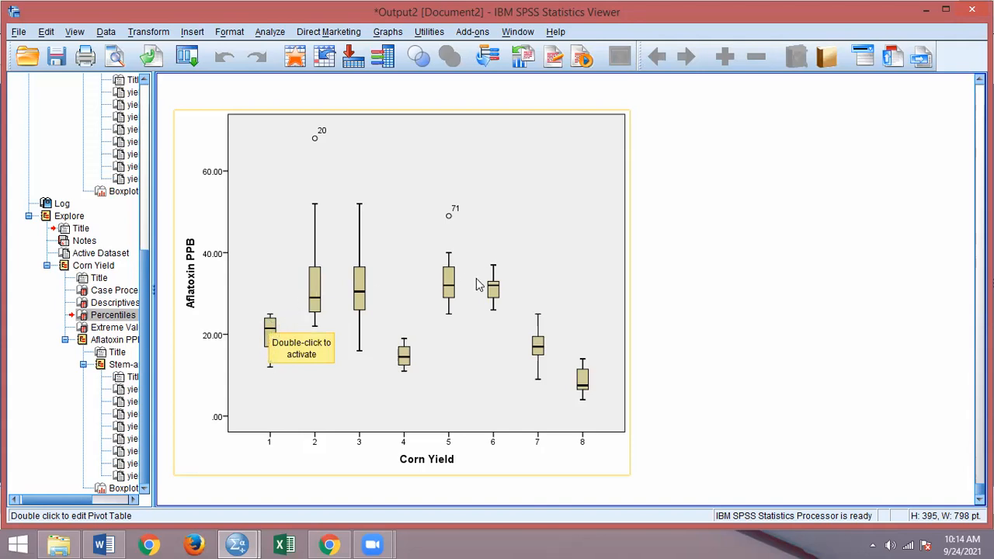
left_click(513, 191)
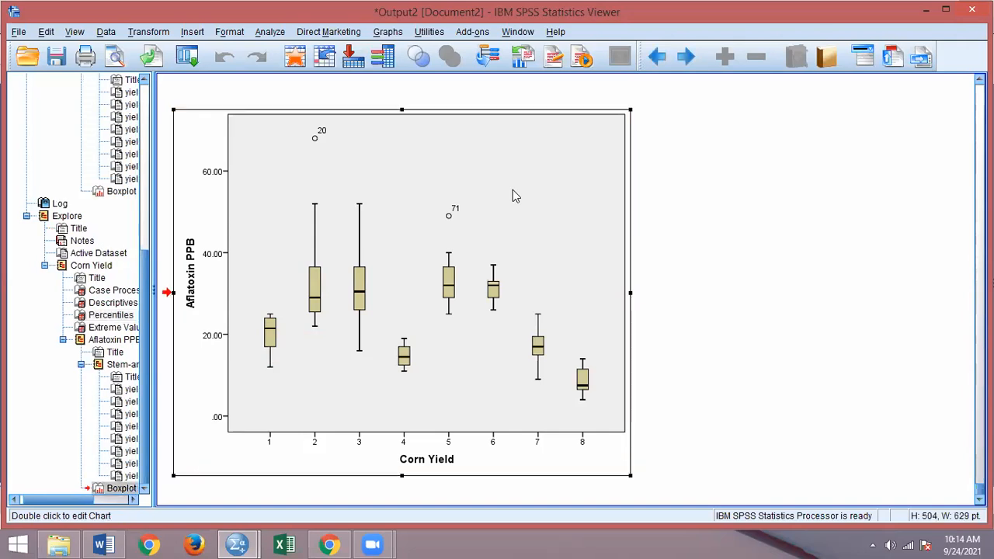
double_click(513, 190)
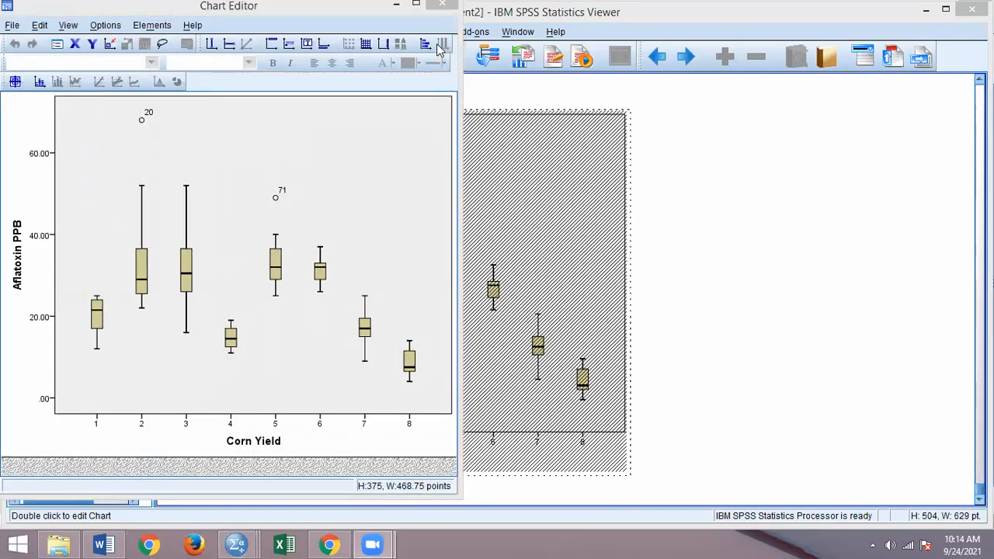
left_click(442, 4)
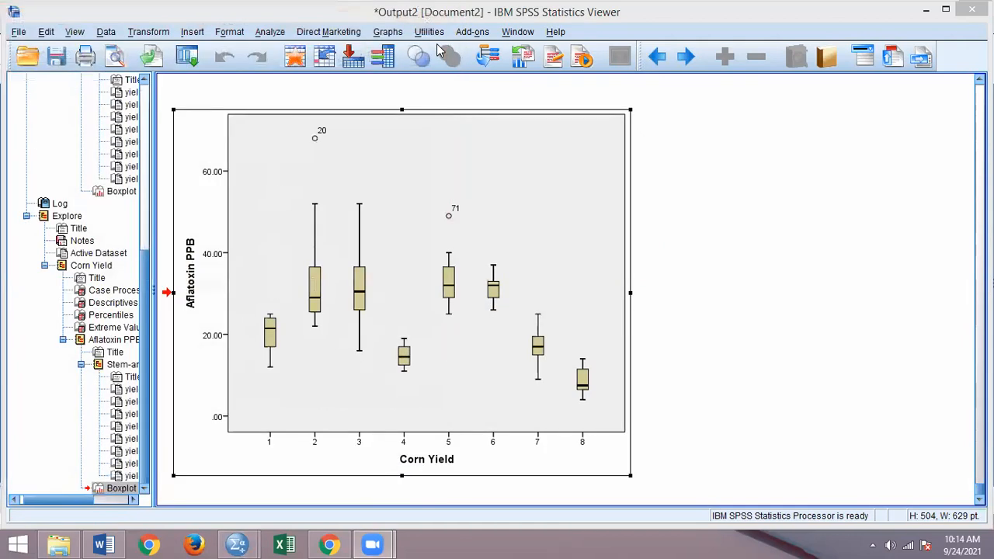
Open the aflatoxin boxplot for editing and remove the case-number labels from its outliers using Data Label Mode.
double_click(424, 162)
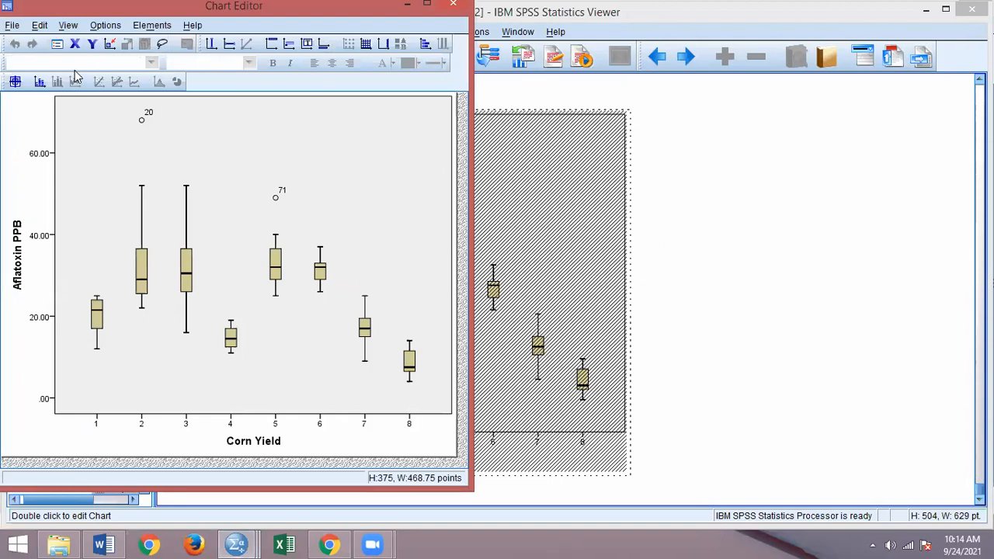
left_click(41, 83)
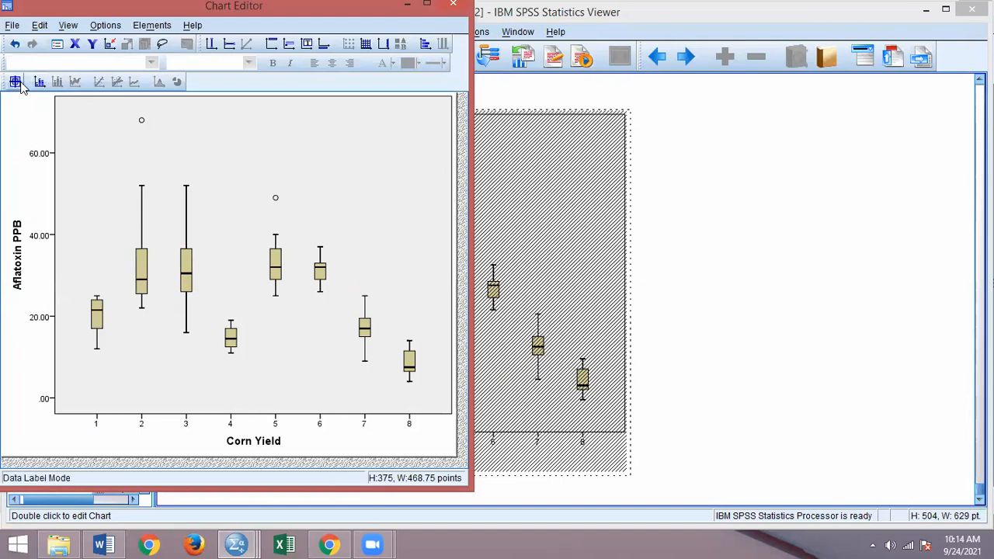
left_click(16, 82)
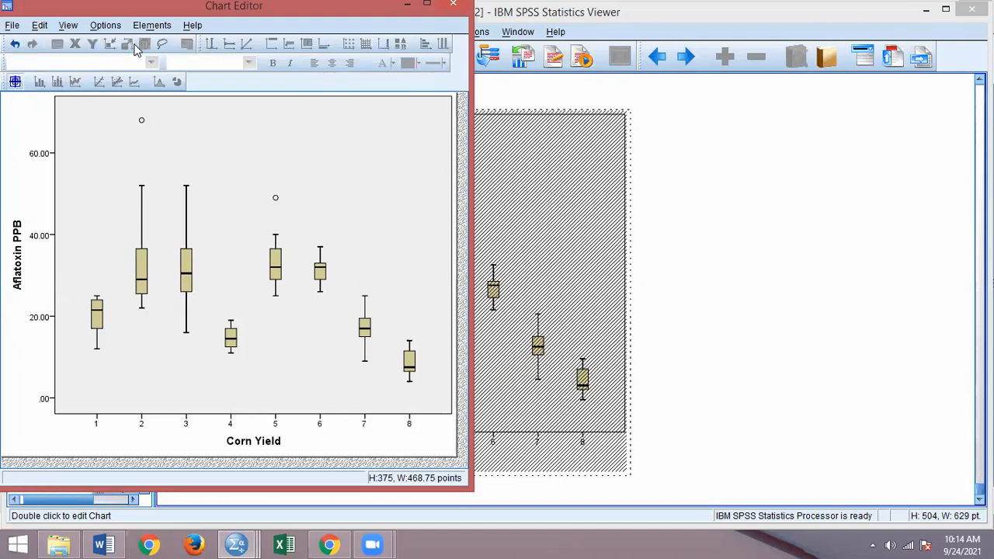
View the boxplot's fill and border properties without changing them, and close the Chart Editor.
double_click(315, 129)
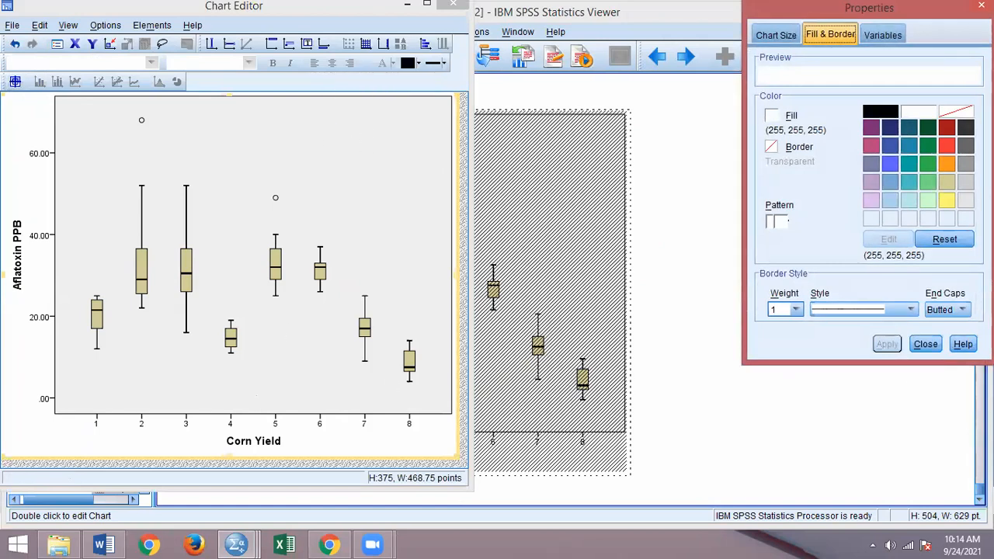
left_click(926, 344)
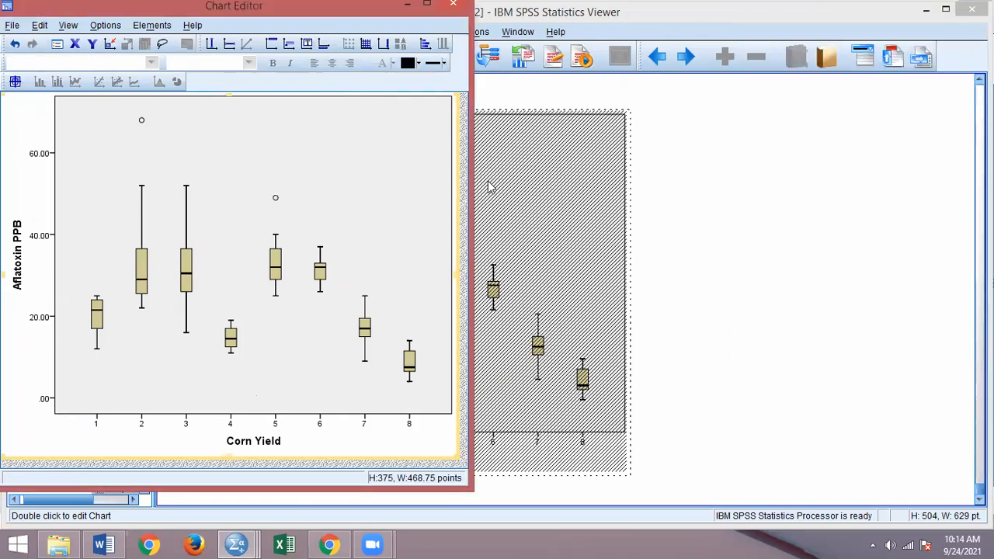
left_click(329, 7)
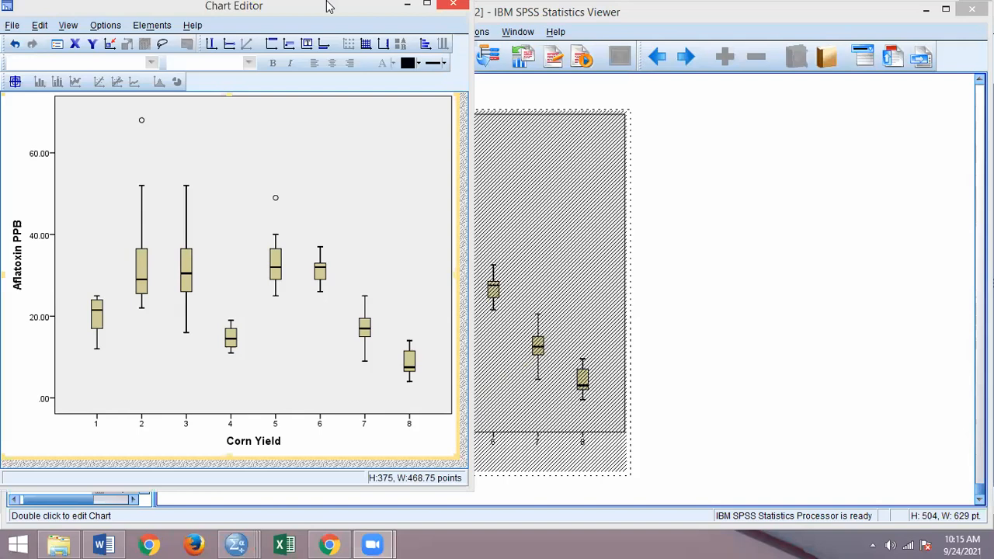
key("alt+F4")
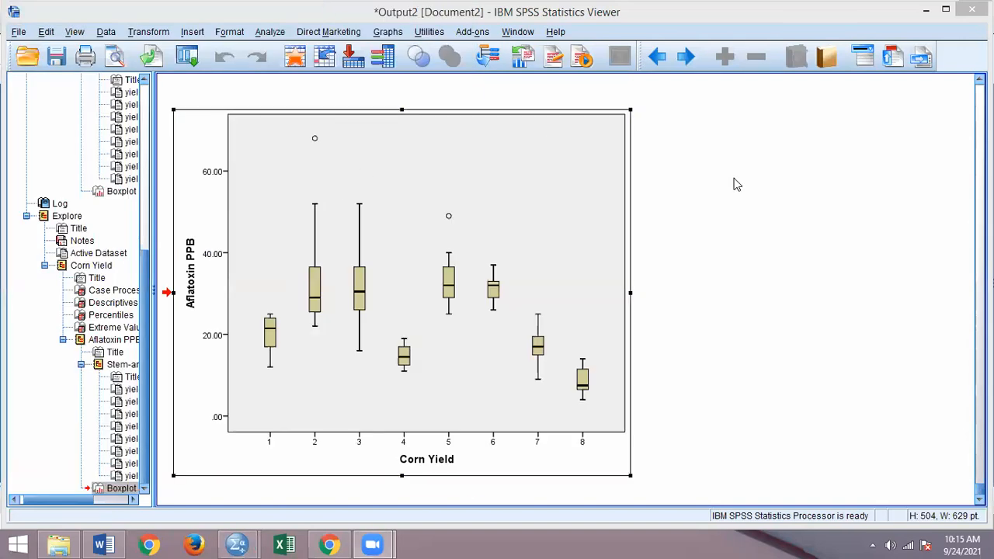
Look back over the stem-and-leaf plots and return to the aflatoxin.sav dataset in the Data Editor.
scroll(953, 405, "up", 5)
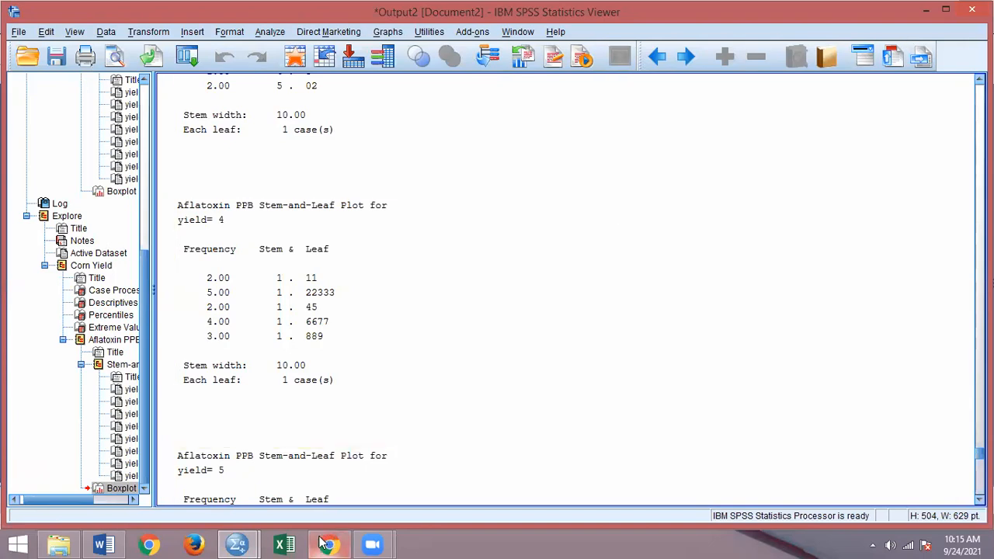
mouse_move(238, 544)
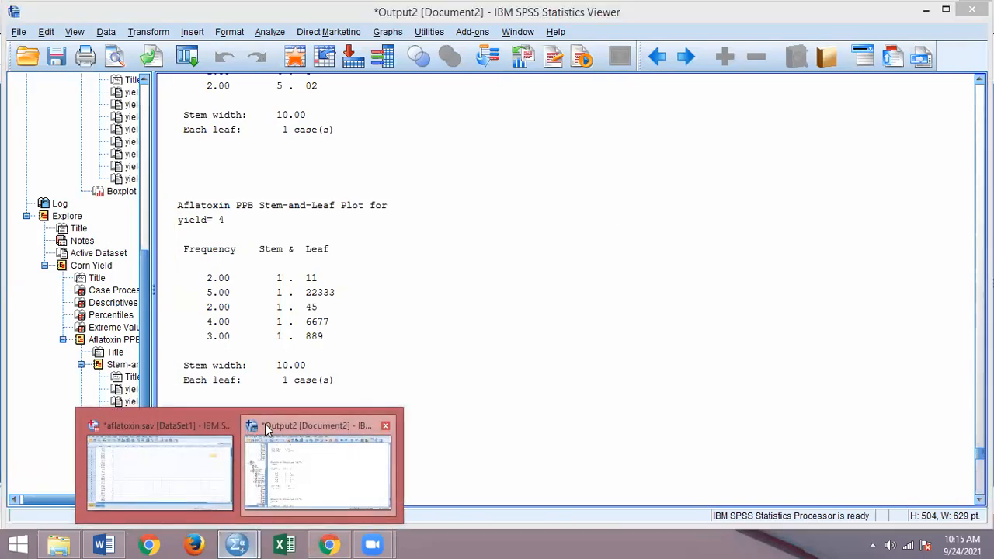
left_click(153, 473)
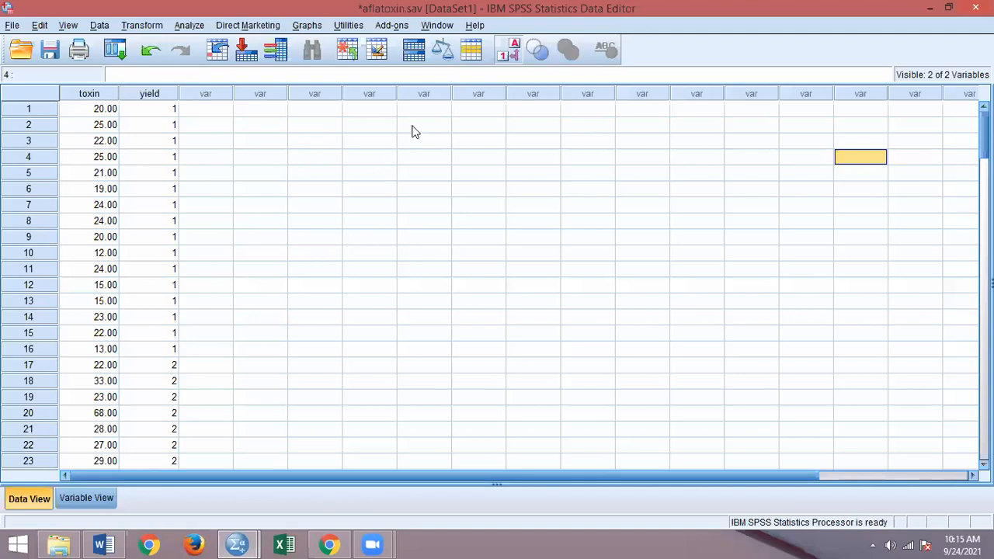
Open the Paired-Samples T Test introduction from the T Tests section of the Statistics Base case studies in Help.
left_click(475, 25)
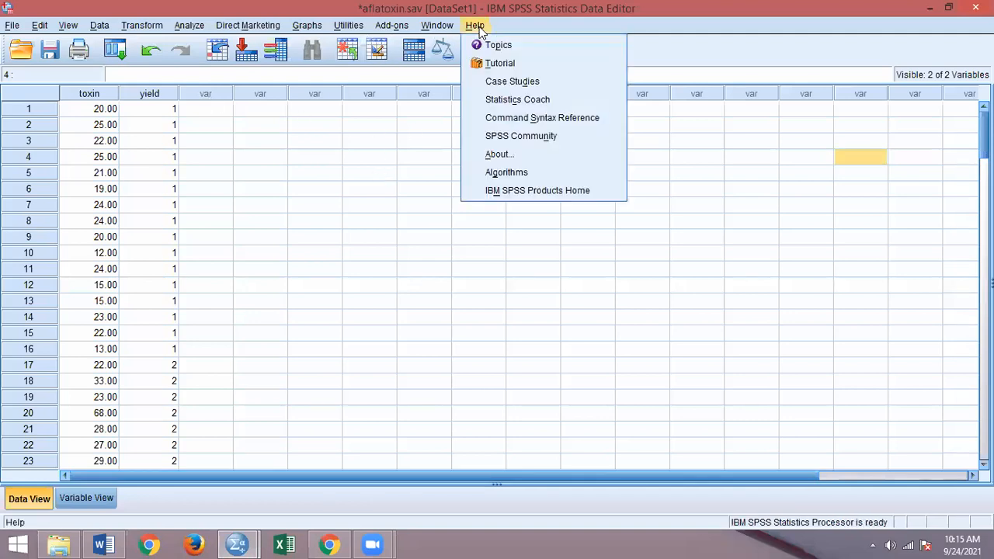
left_click(488, 81)
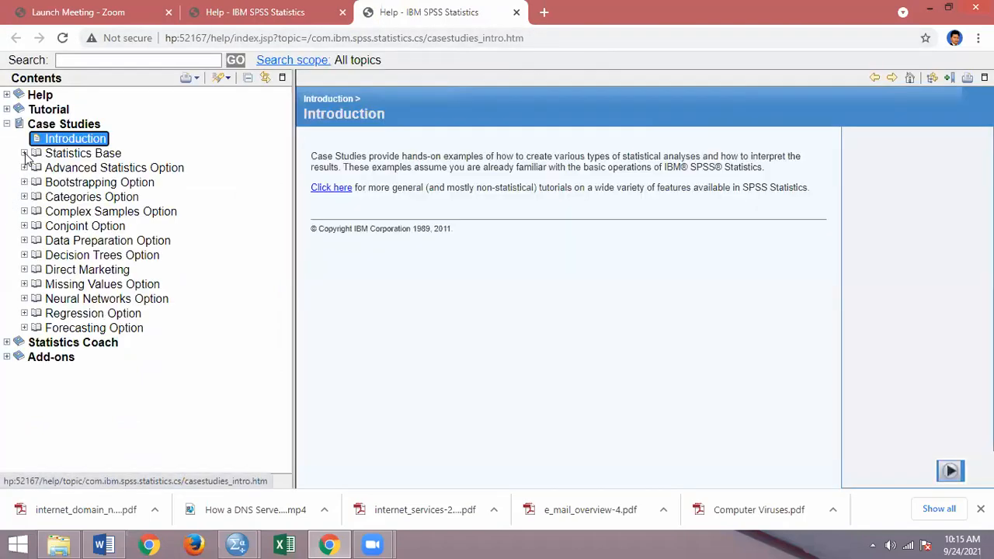
left_click(24, 153)
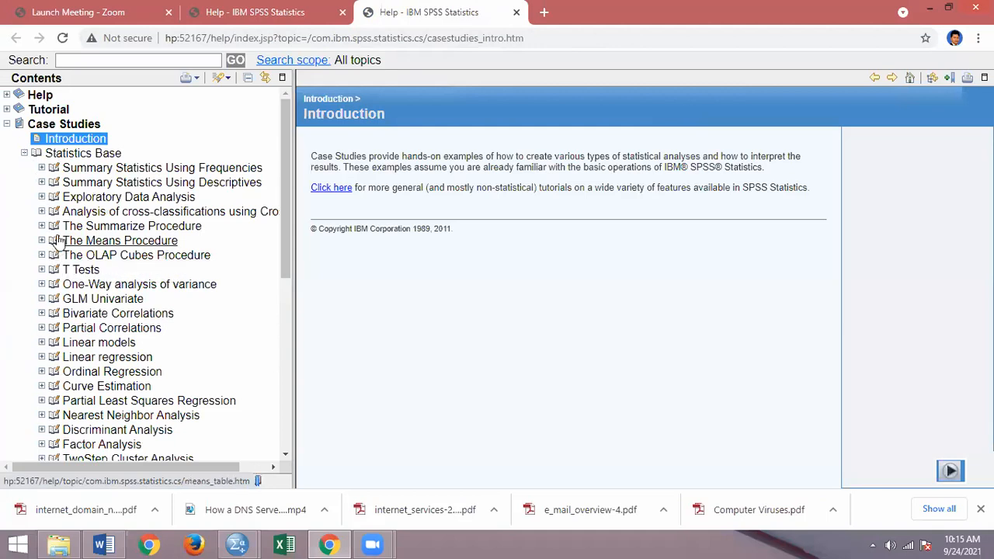
left_click(42, 269)
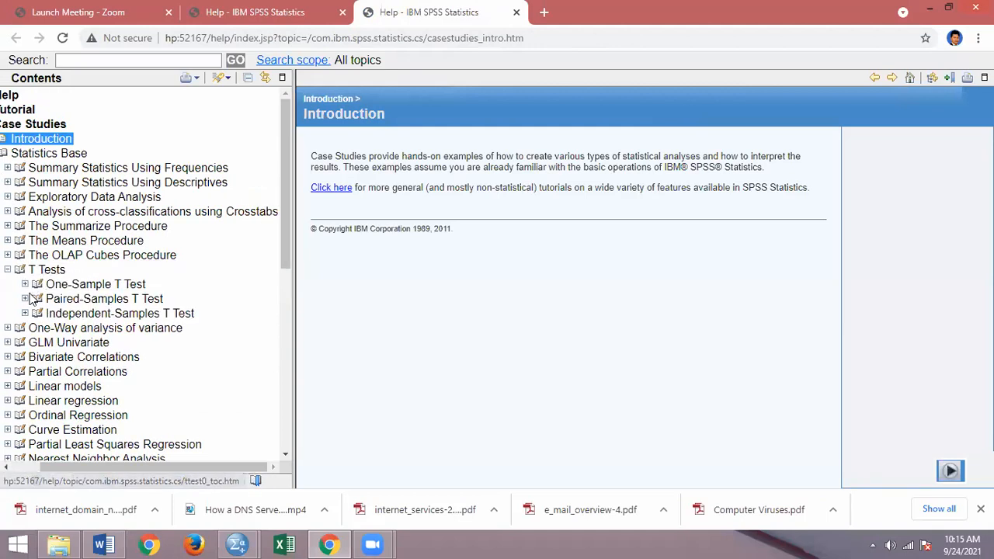
left_click(25, 299)
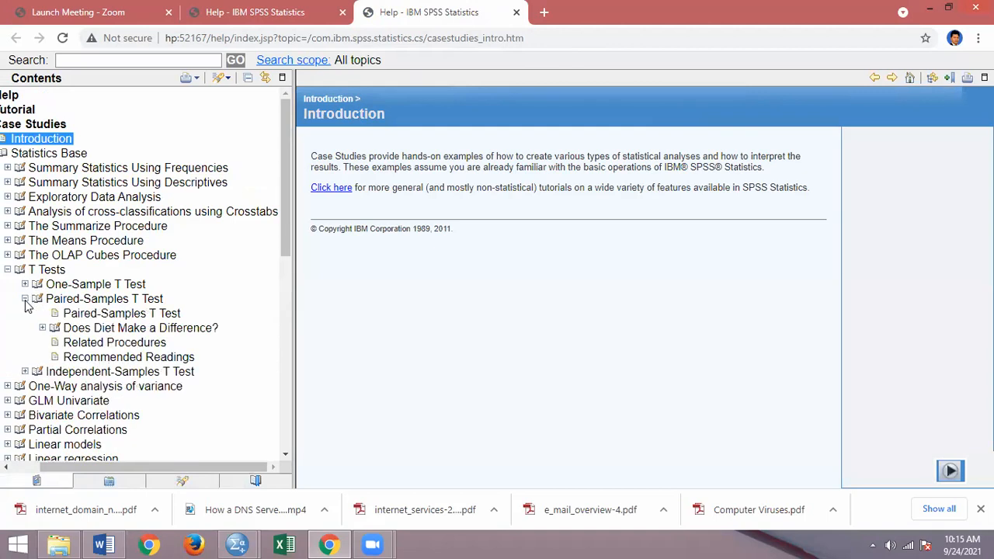
left_click(69, 314)
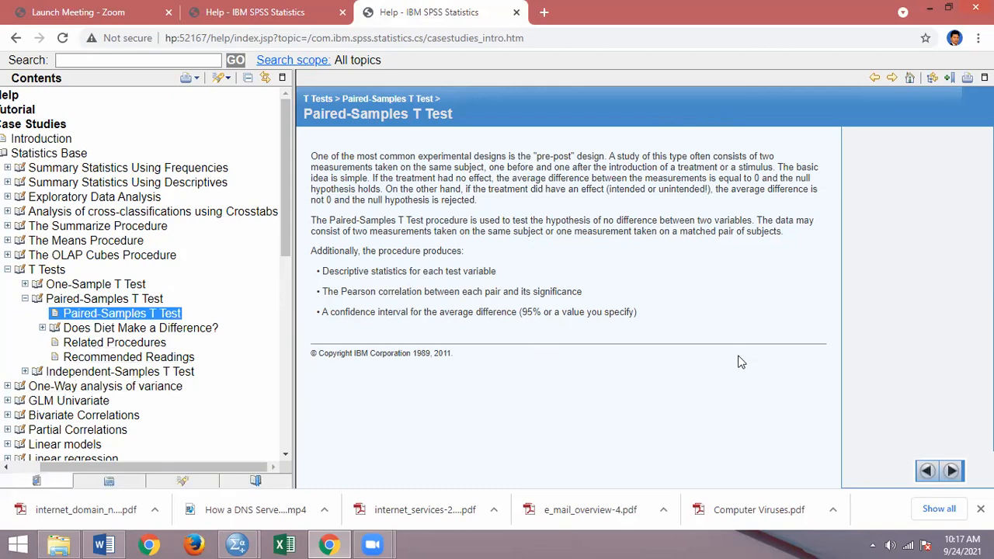
Read the "Does Diet Make a Difference?" case study page and highlight the name of its data file, dietstudy.sav.
left_click(952, 471)
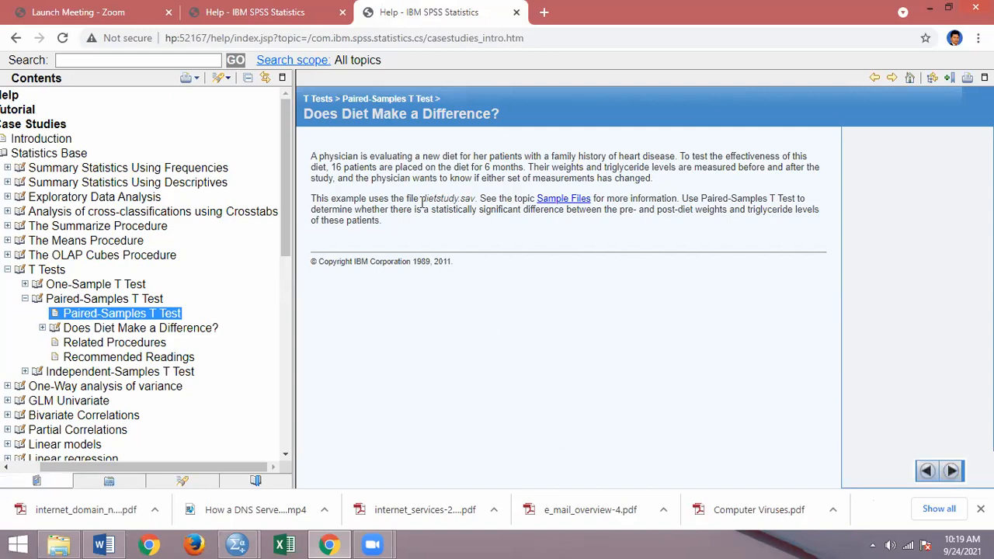
left_click_drag(422, 201, 477, 199)
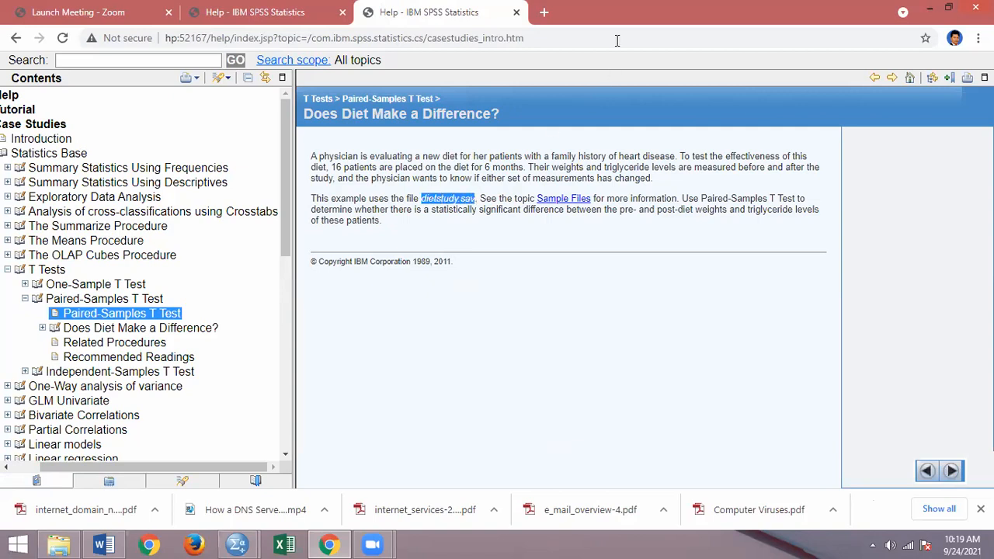
left_click(617, 40)
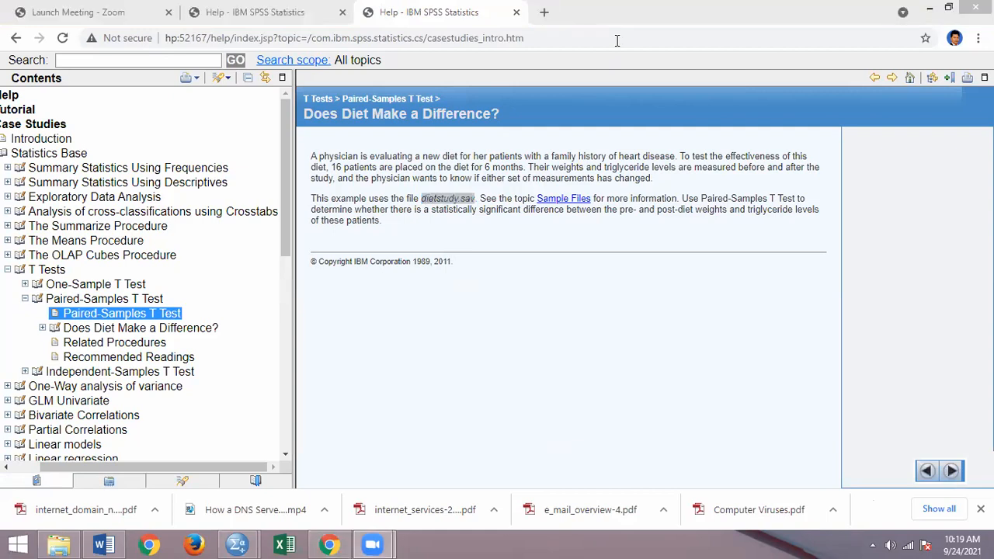
left_click(914, 310)
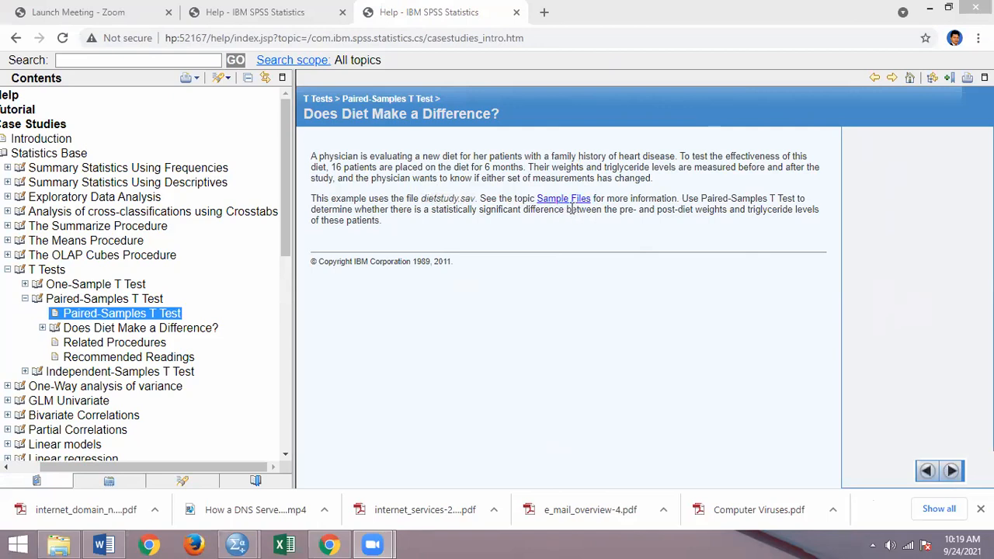
Page through the diet case study's Running the Analysis instructions to its Descriptive Statistics page.
left_click(951, 471)
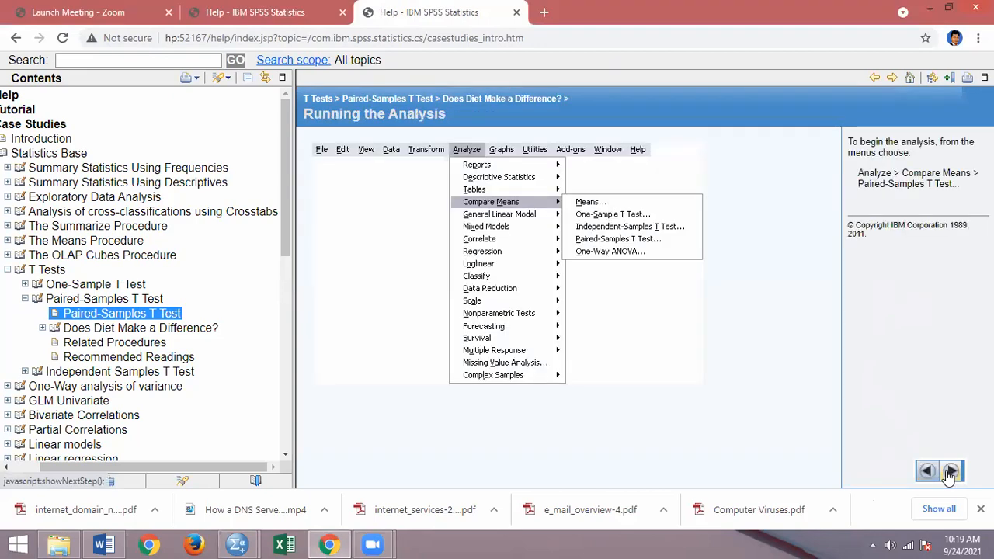
left_click(951, 471)
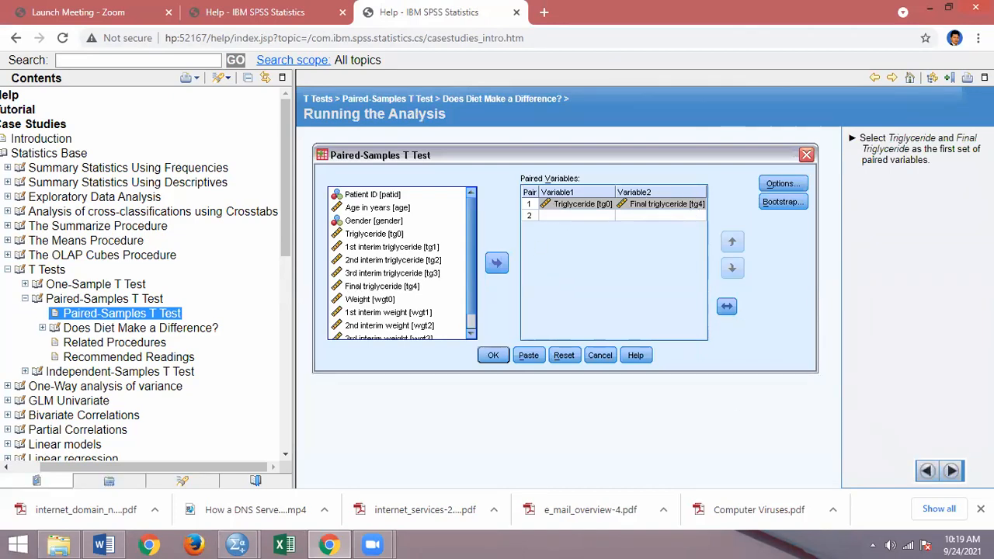
left_click(952, 472)
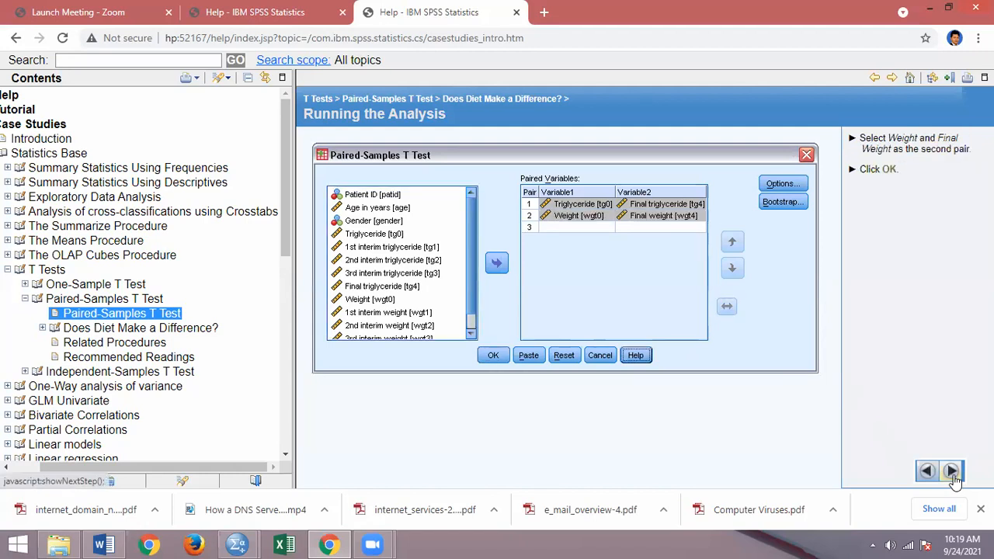
left_click(952, 471)
left_click(952, 471)
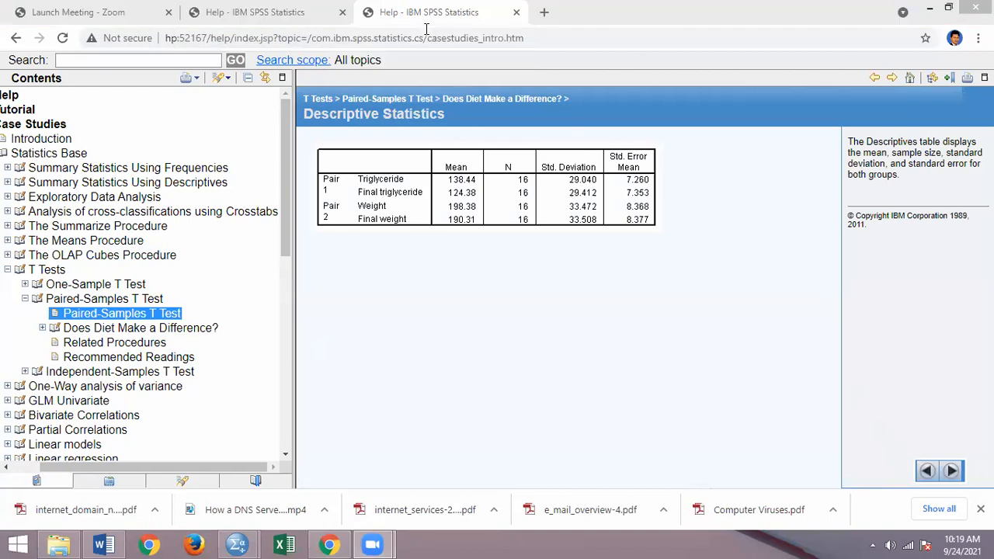
Return to the SPSS Data Editor and open the sample dataset dietstudy.sav from the English folder.
key("alt+Tab")
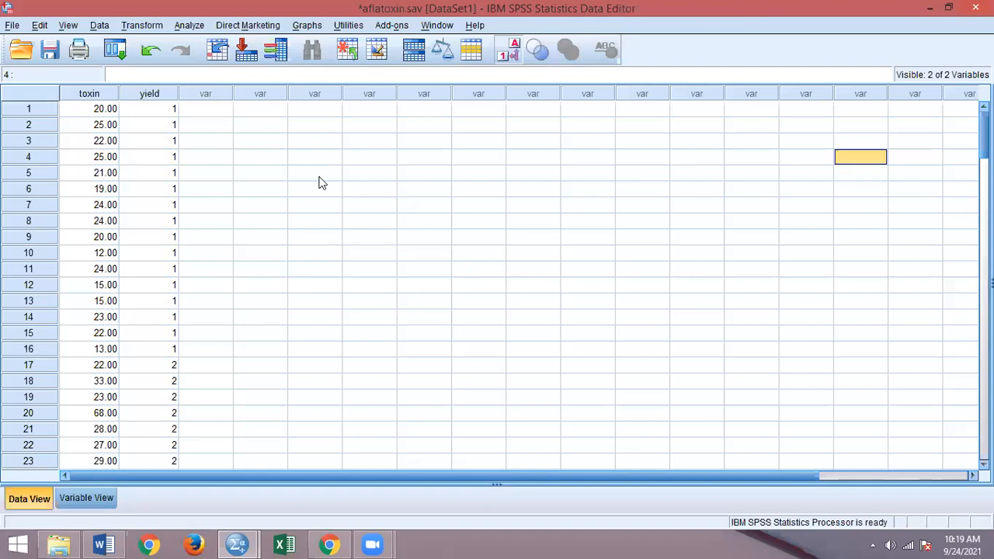
left_click(12, 41)
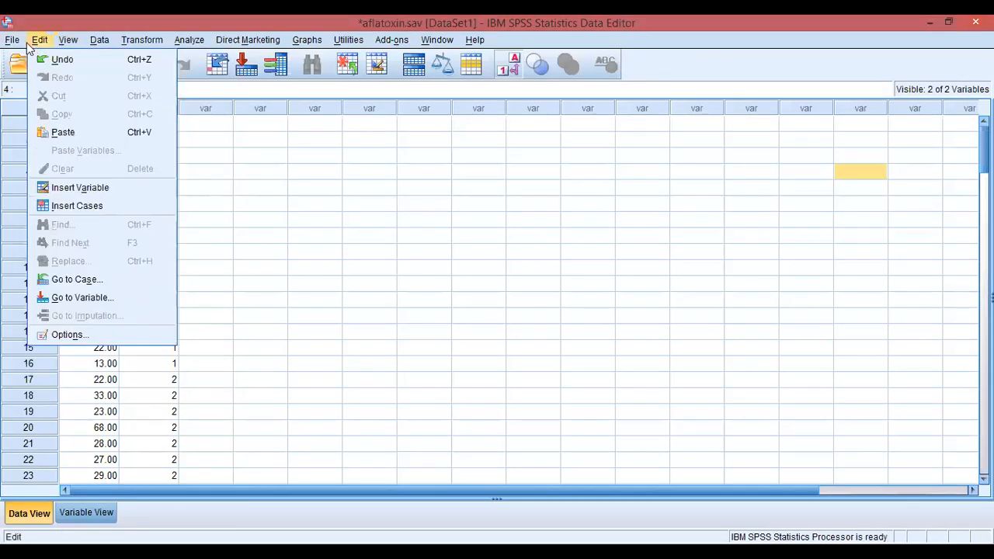
mouse_move(34, 80)
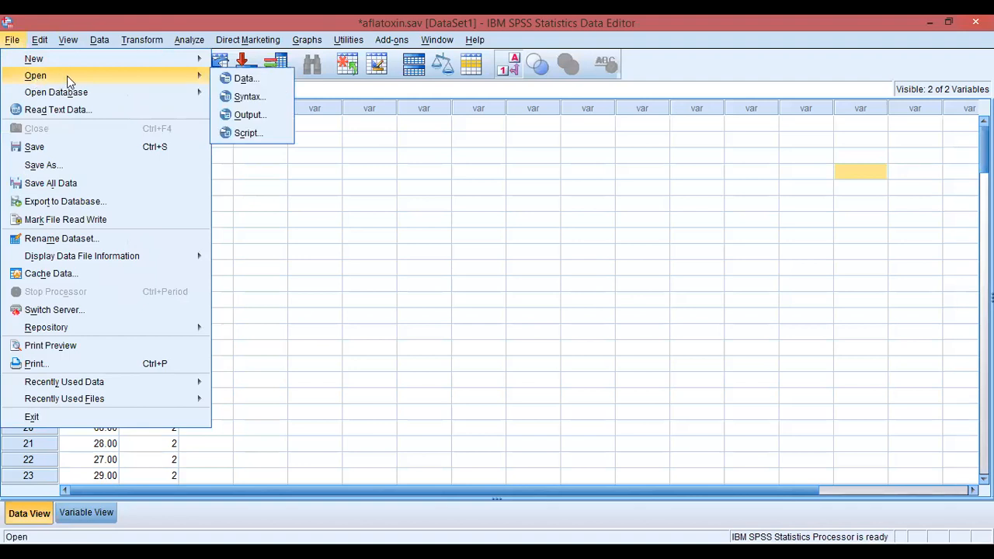
left_click(240, 78)
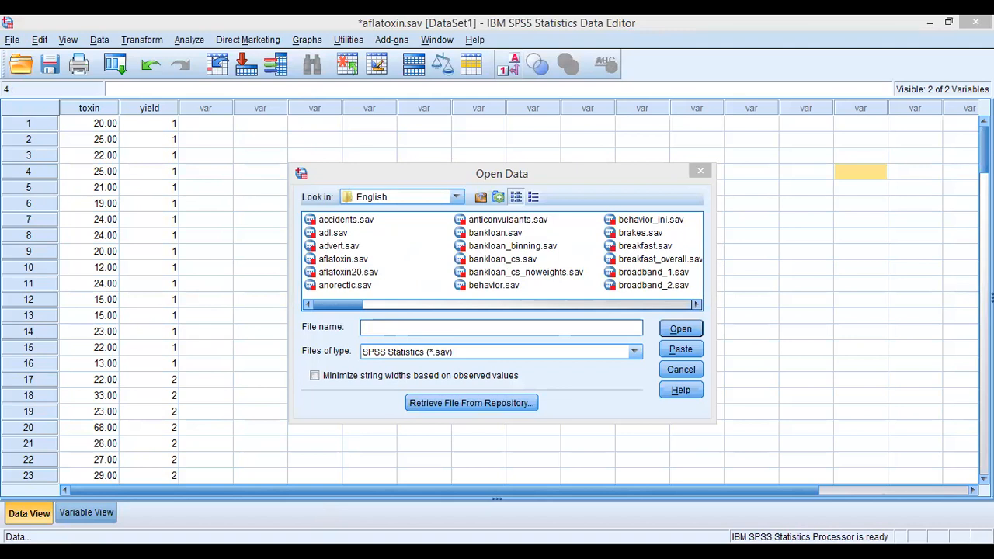
left_click(498, 258)
key("d")
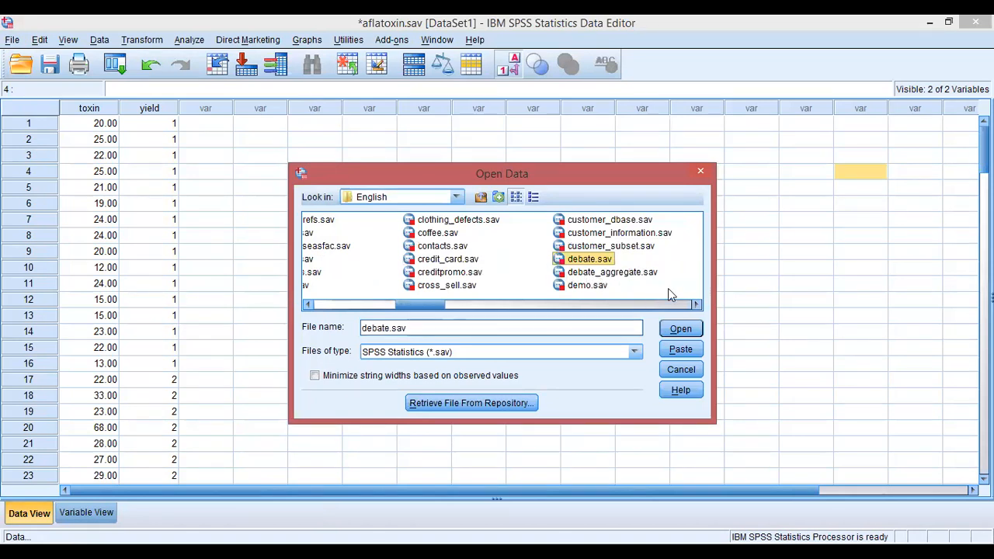
left_click(697, 306)
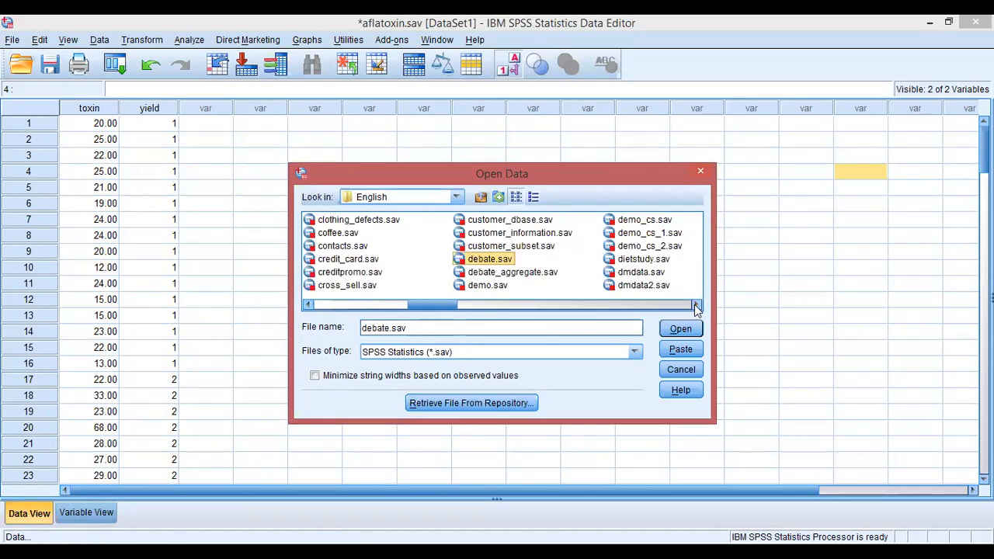
left_click(697, 306)
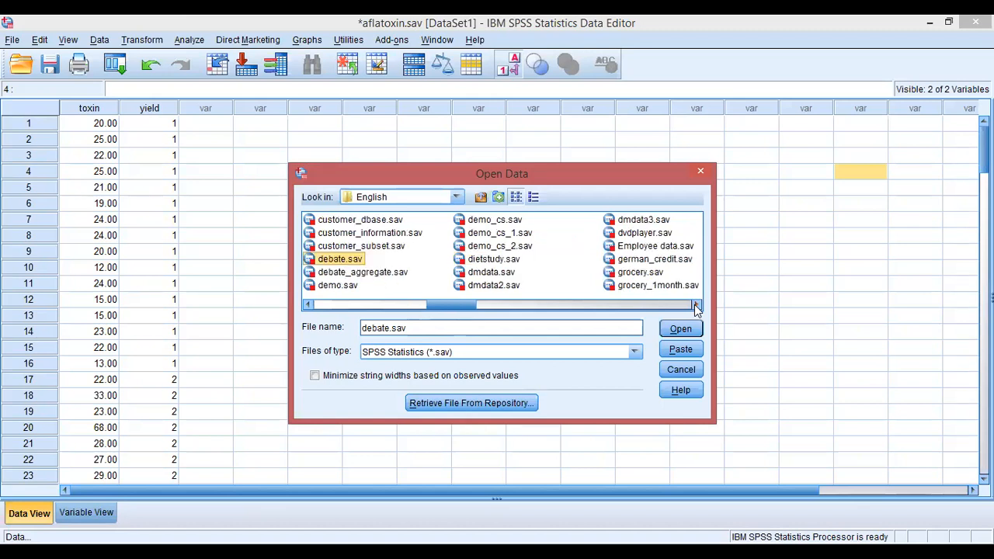
left_click(511, 264)
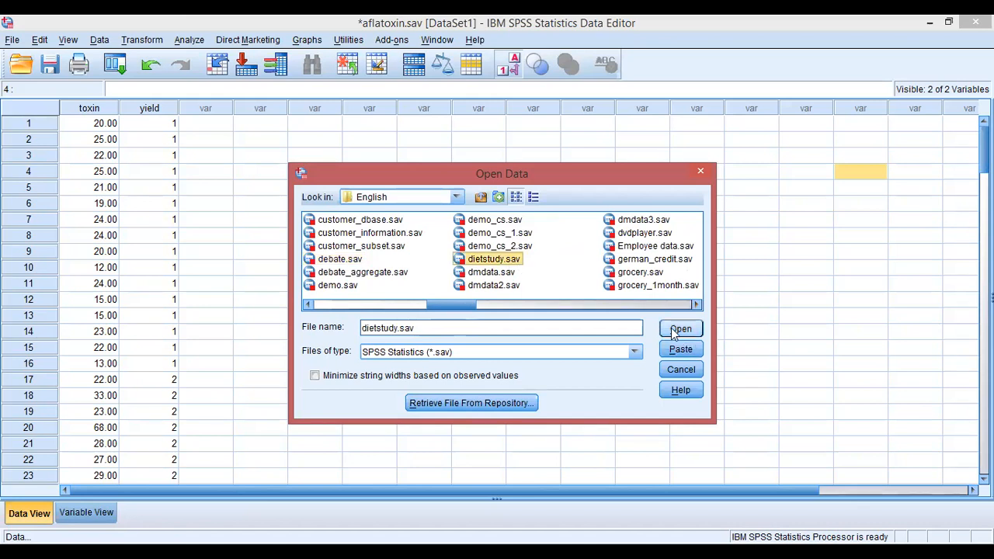
left_click(674, 331)
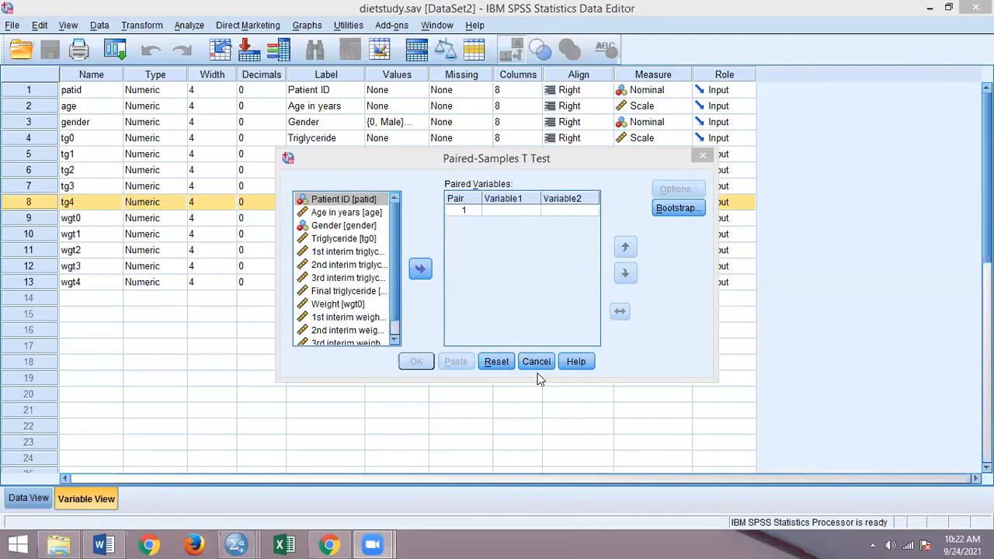
left_click(536, 363)
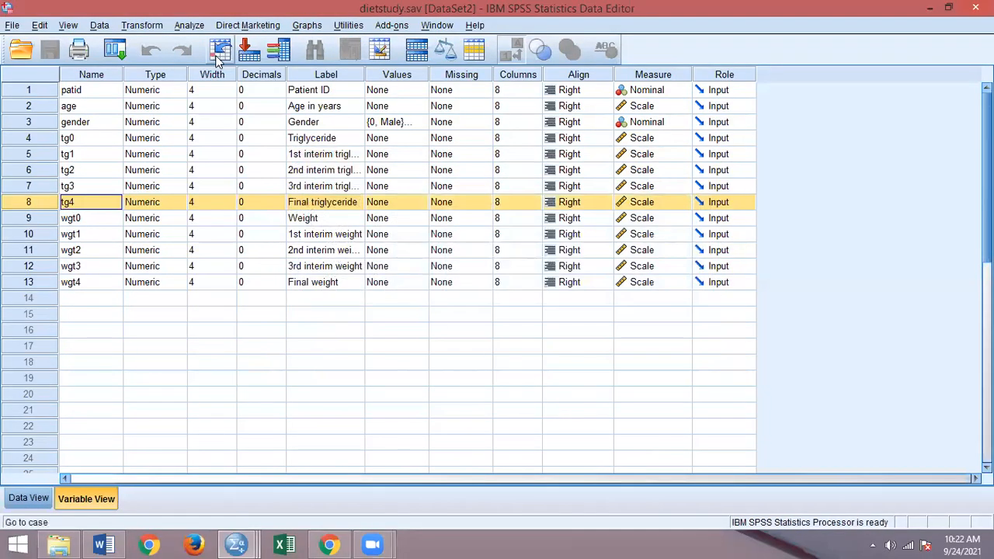
left_click(188, 26)
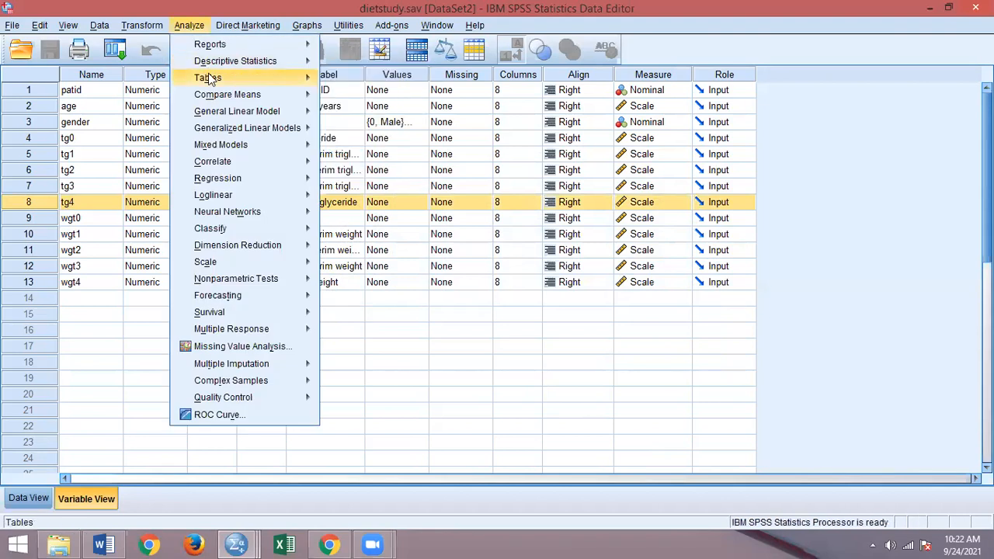
mouse_move(220, 124)
mouse_move(227, 96)
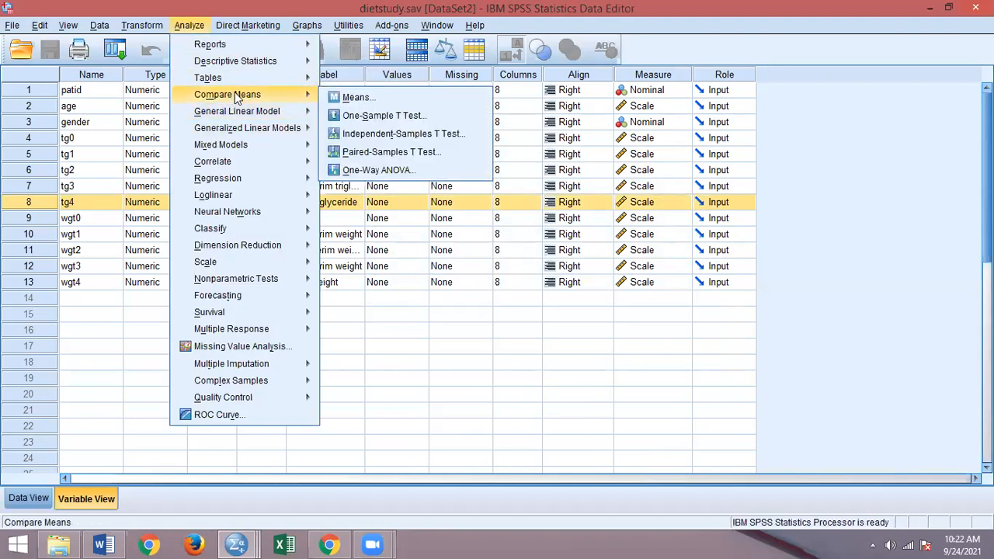
left_click(358, 136)
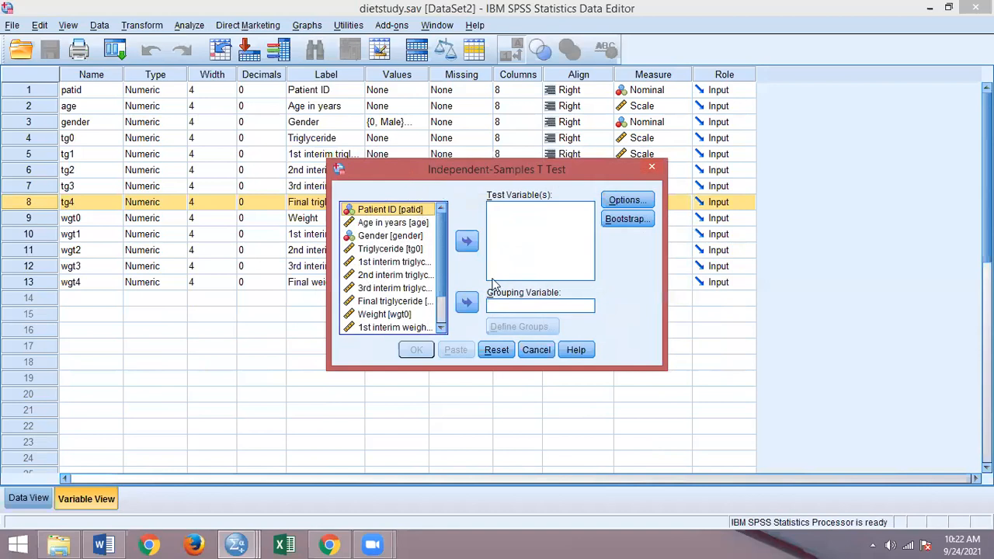
left_click(537, 353)
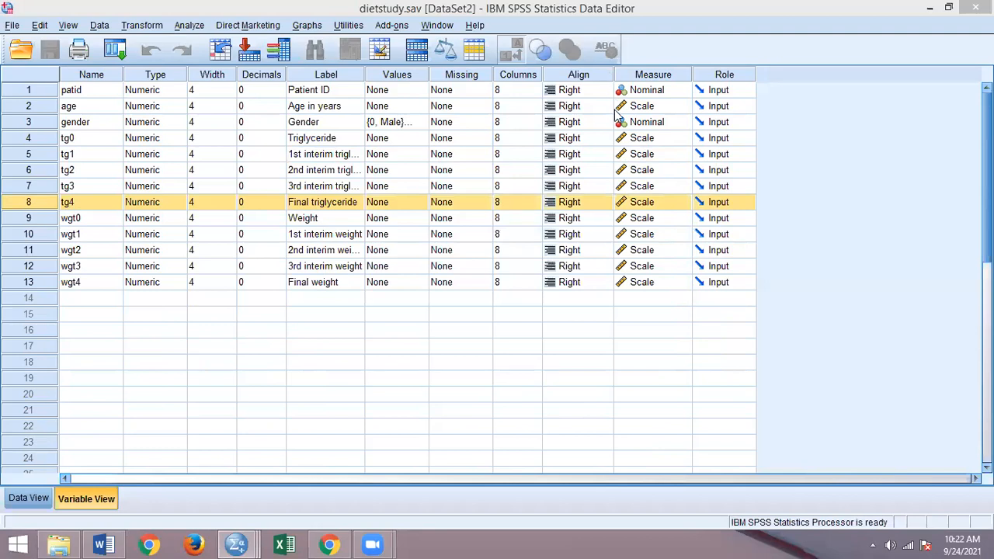
Start a Paired-Samples T Test and pair Triglyceride [tg0] with Final triglyceride as the first set of variables.
left_click(187, 30)
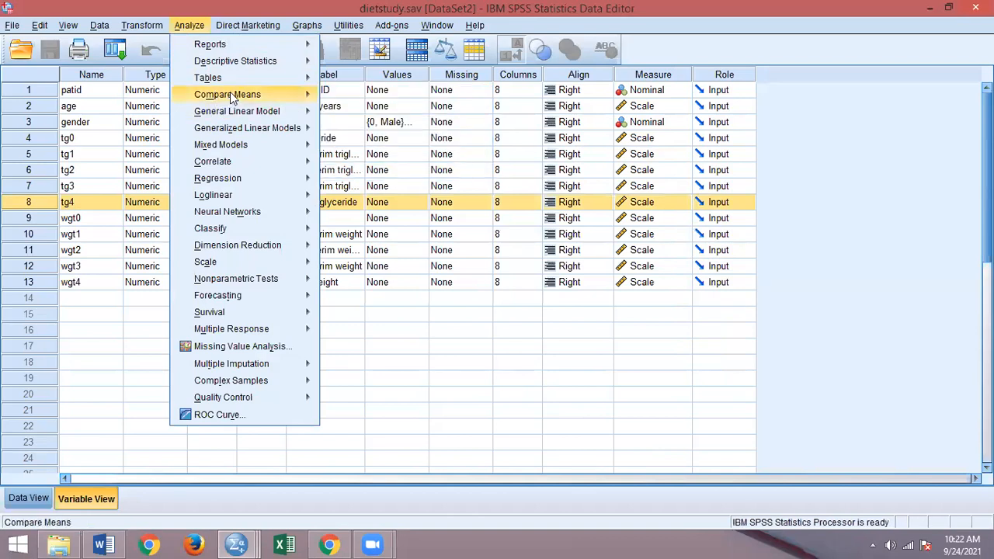
mouse_move(232, 94)
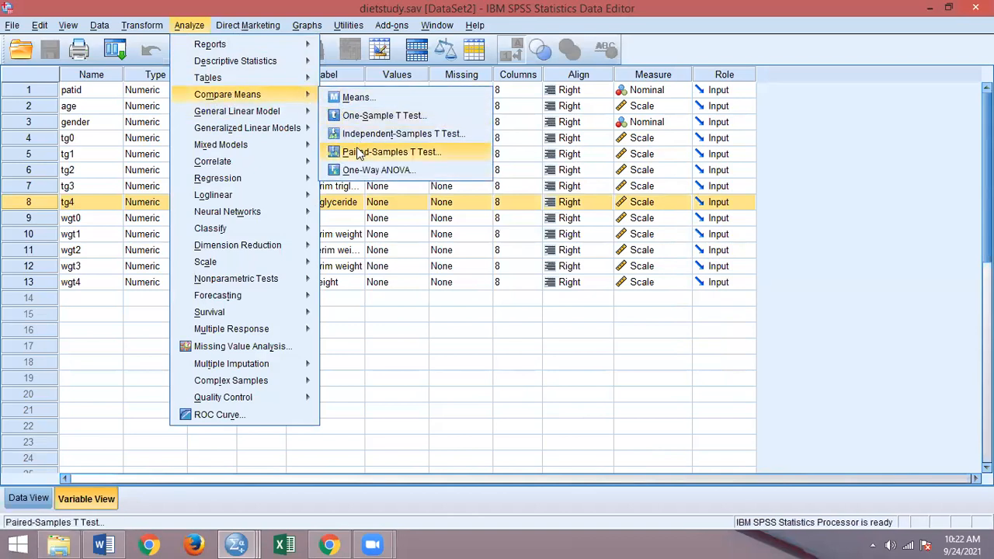
left_click(356, 152)
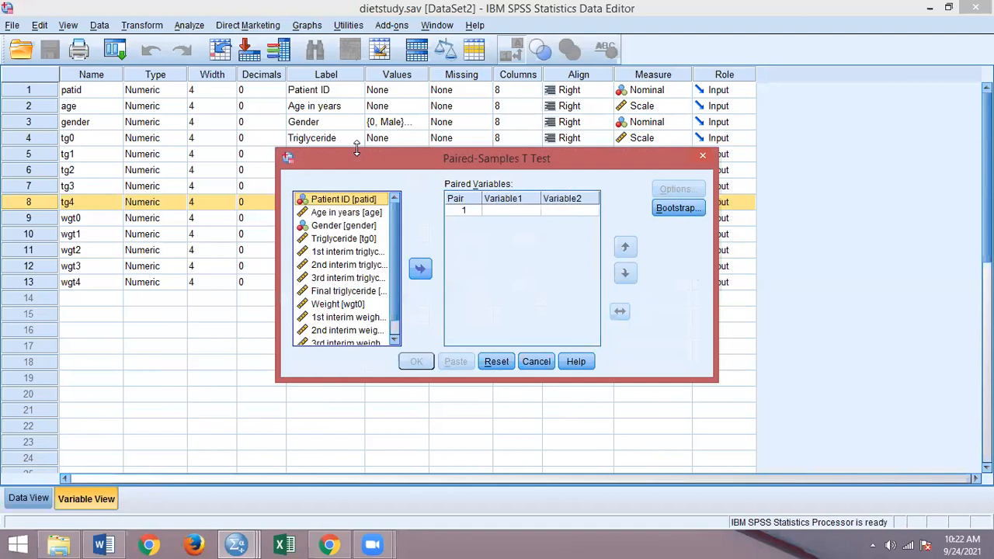
left_click(367, 241)
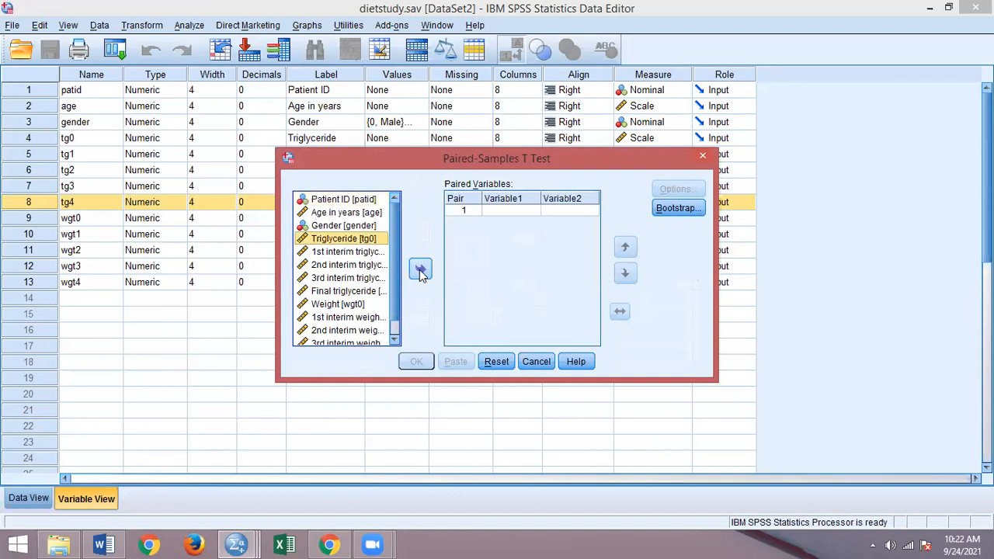
left_click(420, 271)
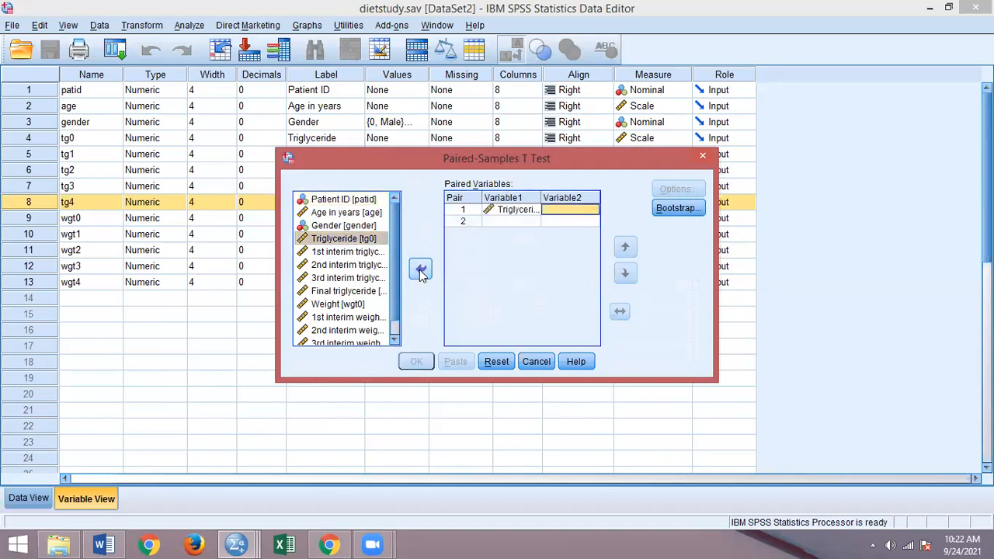
left_click(350, 290)
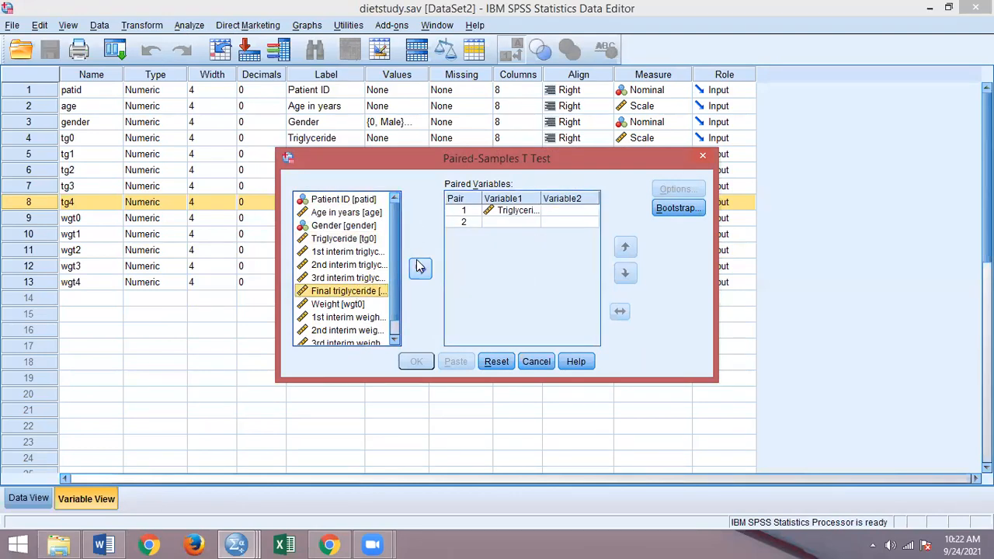
left_click(419, 267)
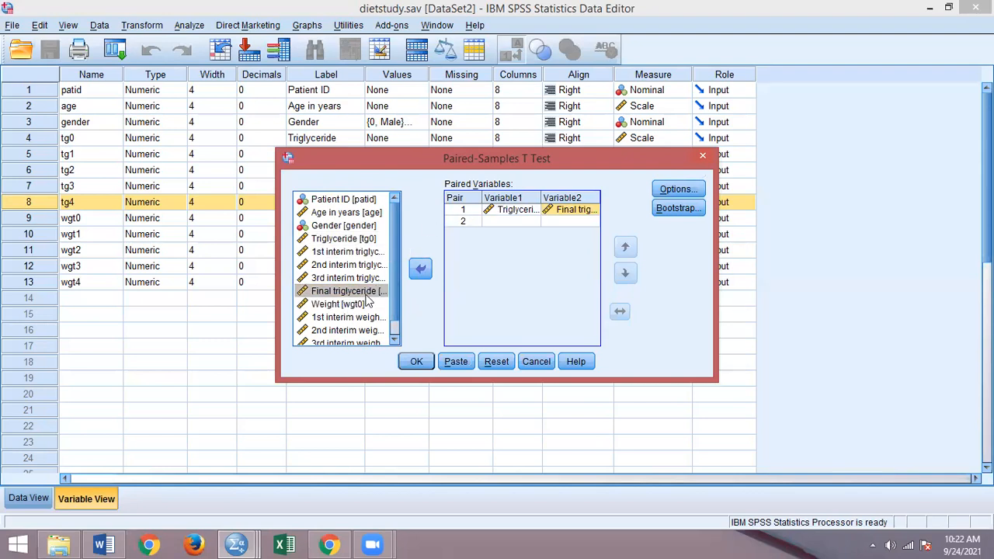
Pair Weight [wgt0] with Final weight [wgt4] as the second set of paired variables.
left_click(366, 304)
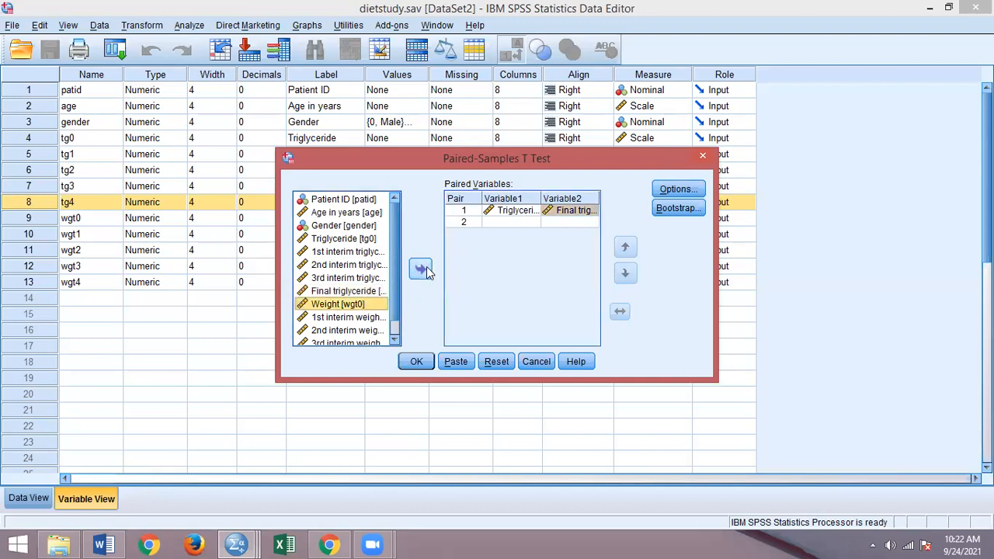
left_click(422, 268)
scroll(396, 274, "down", 2)
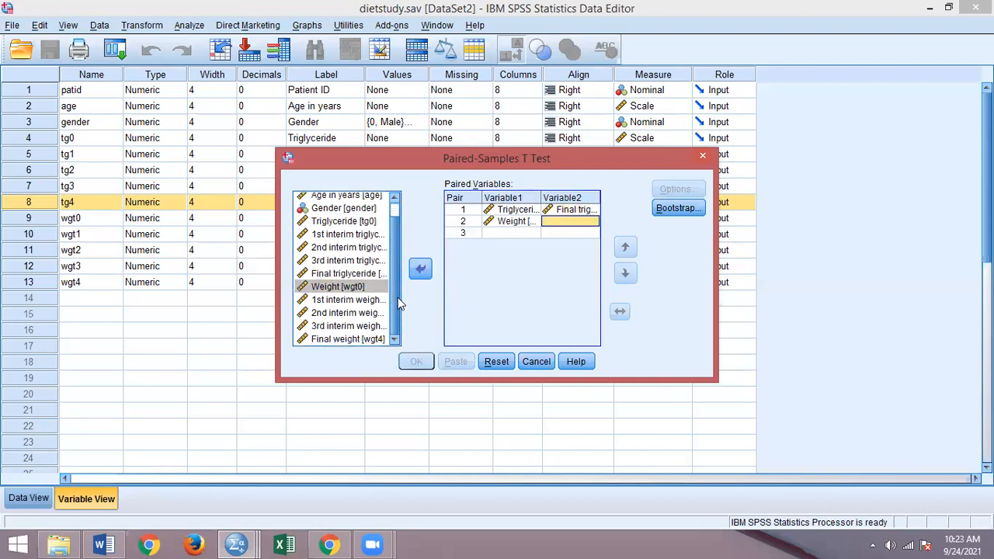
left_click(363, 339)
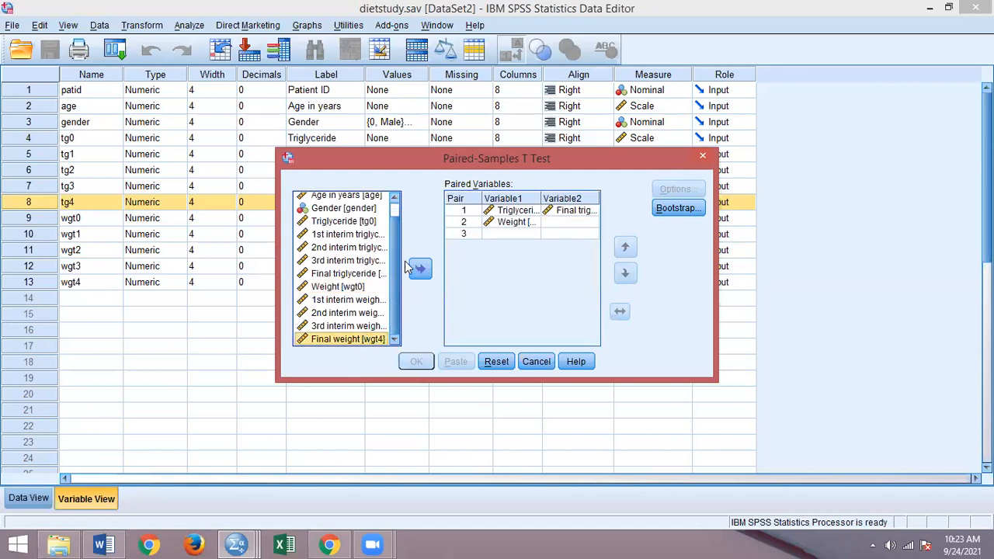
left_click(420, 269)
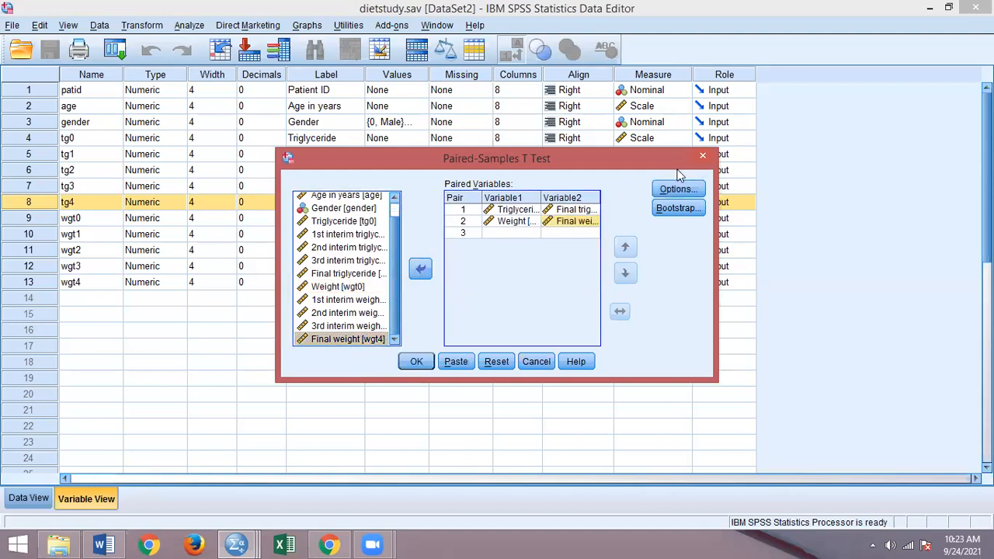
Run the Paired-Samples T Test with a 95% confidence interval, cases excluded analysis by analysis, and no bootstrapping.
left_click(676, 188)
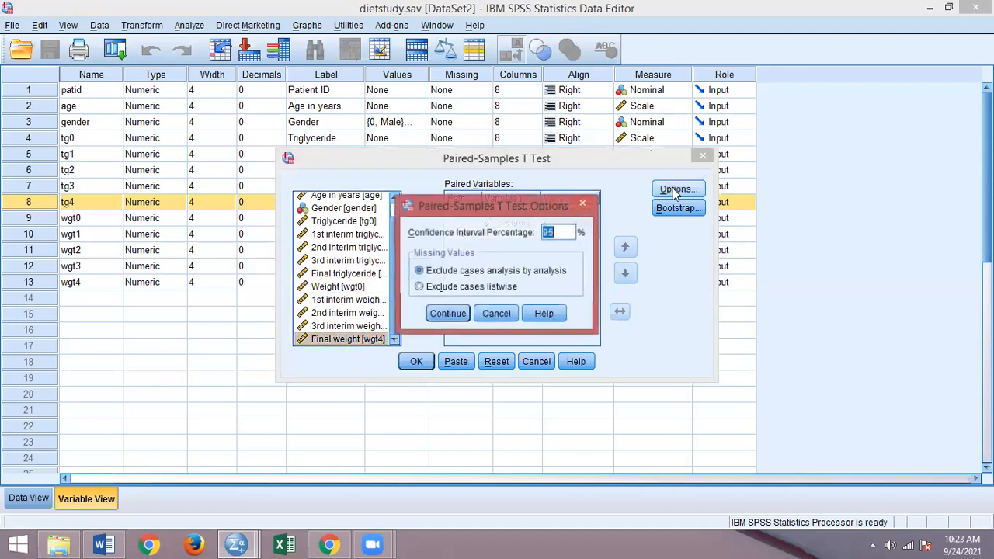
left_click(451, 314)
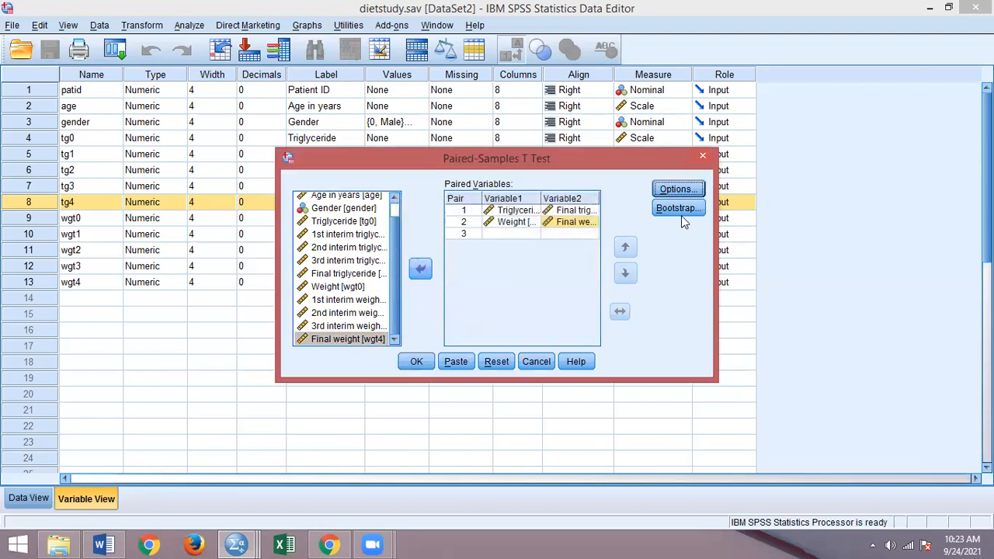
left_click(679, 210)
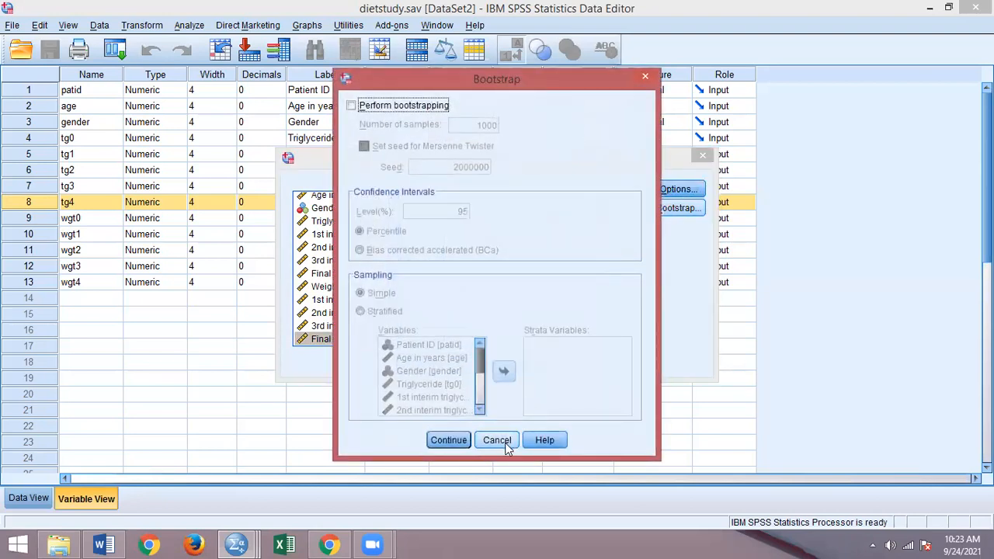
left_click(503, 442)
left_click(418, 361)
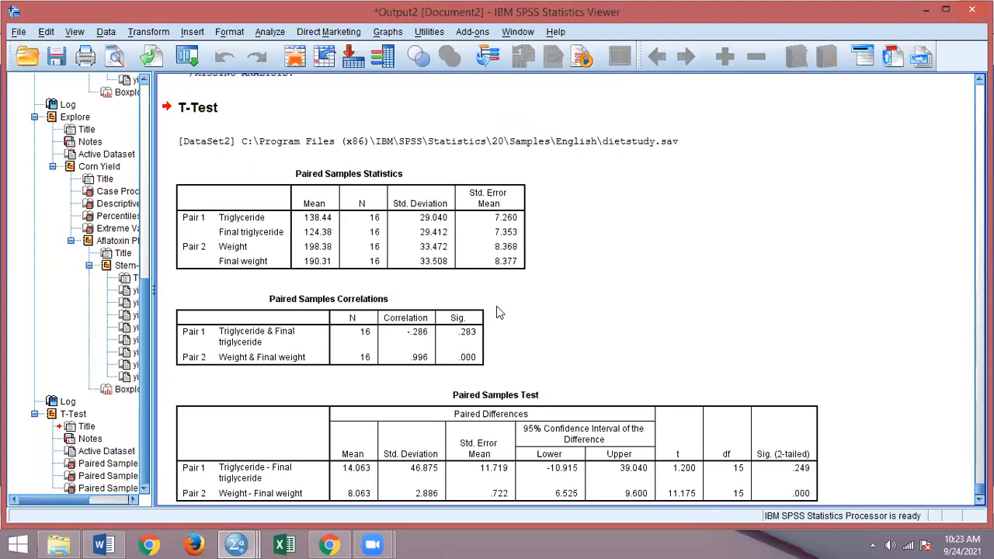
Examine the Paired Samples Statistics, Correlations and Test tables for the triglyceride and weight pairs.
left_click(359, 245)
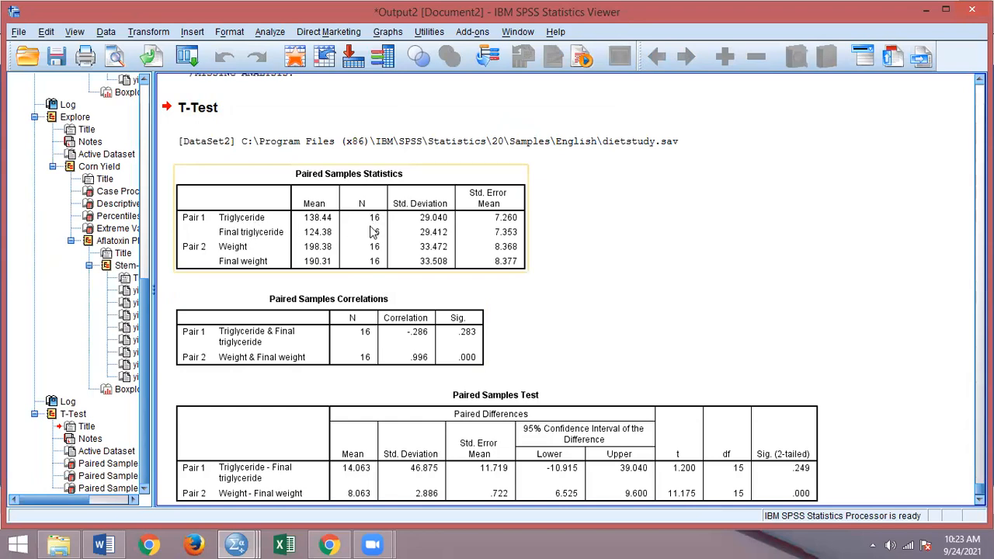
left_click(396, 305)
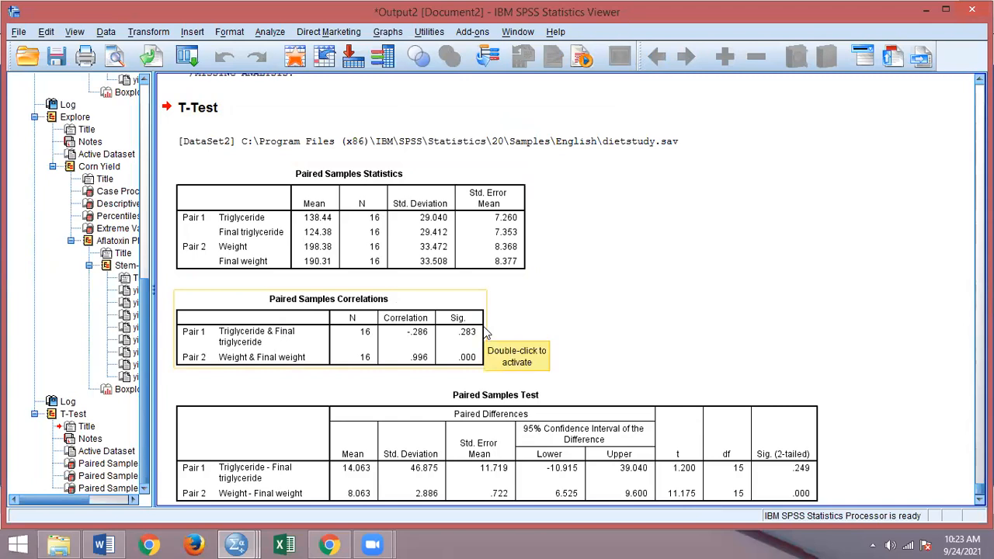
left_click(489, 343)
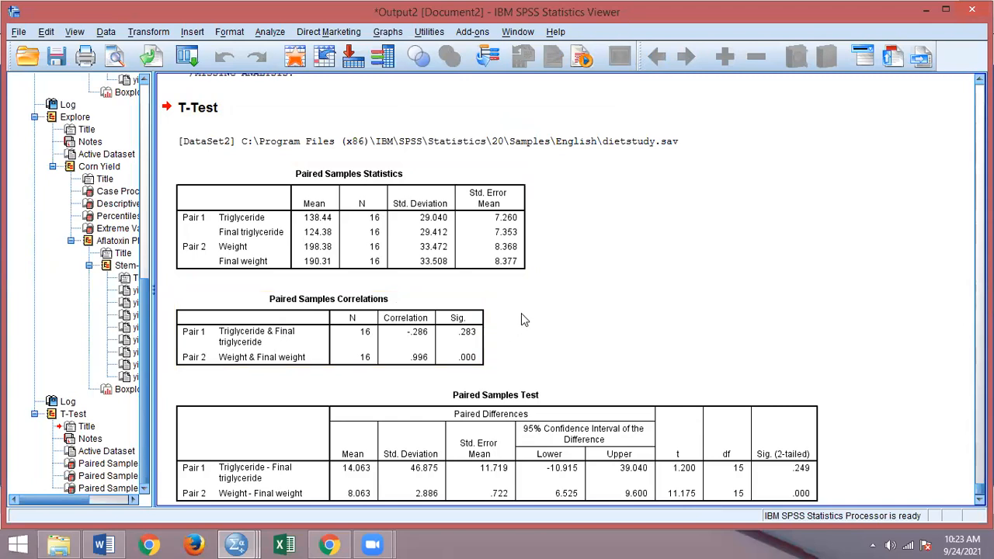
left_click(307, 369)
mouse_move(980, 489)
left_mouse_down()
mouse_move(980, 374)
mouse_move(980, 488)
left_mouse_up()
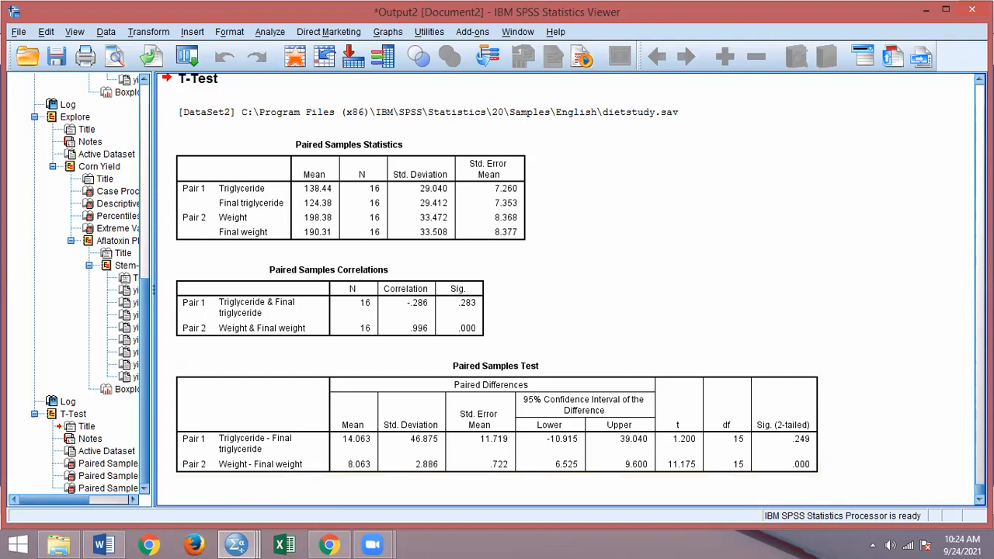
mouse_move(979, 489)
left_mouse_down()
mouse_move(979, 317)
mouse_move(980, 489)
left_mouse_up()
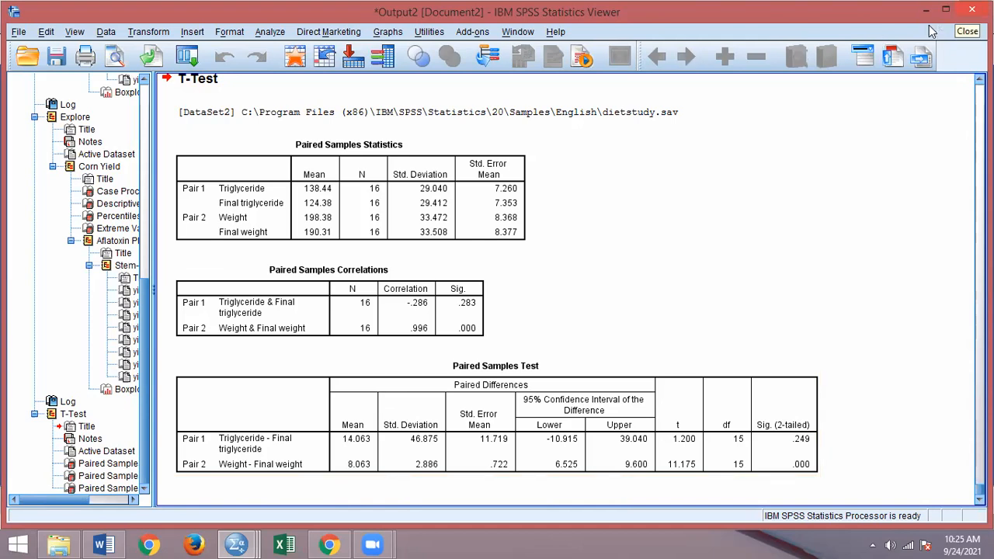
Close the Output2 viewer without saving its contents and return to the dietstudy.sav Data Editor.
left_click(972, 9)
left_click(504, 290)
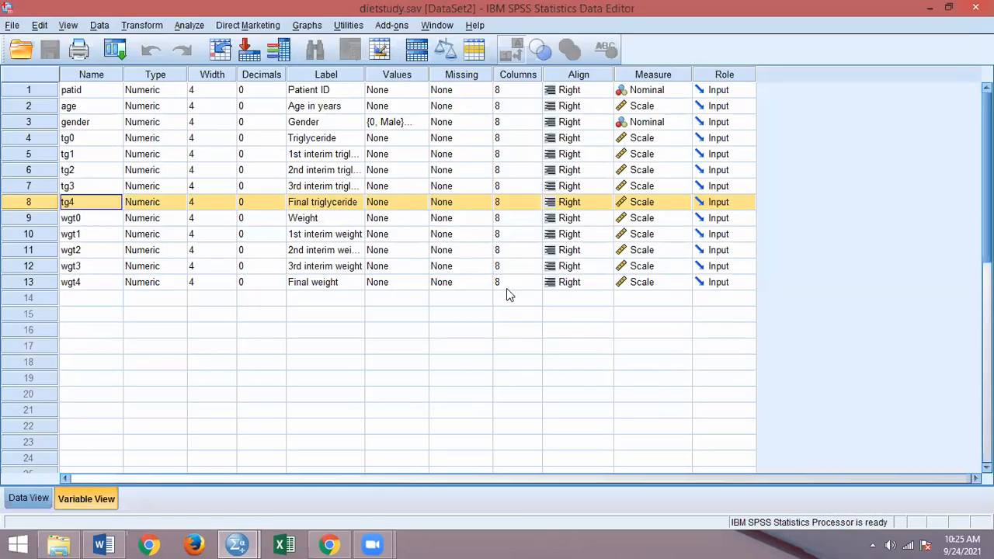
left_click(474, 25)
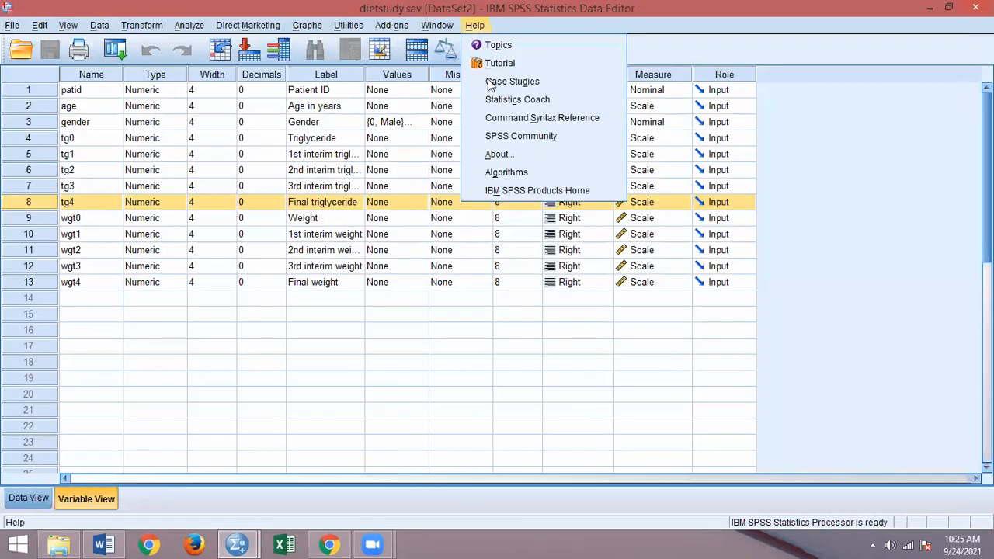
left_click(613, 68)
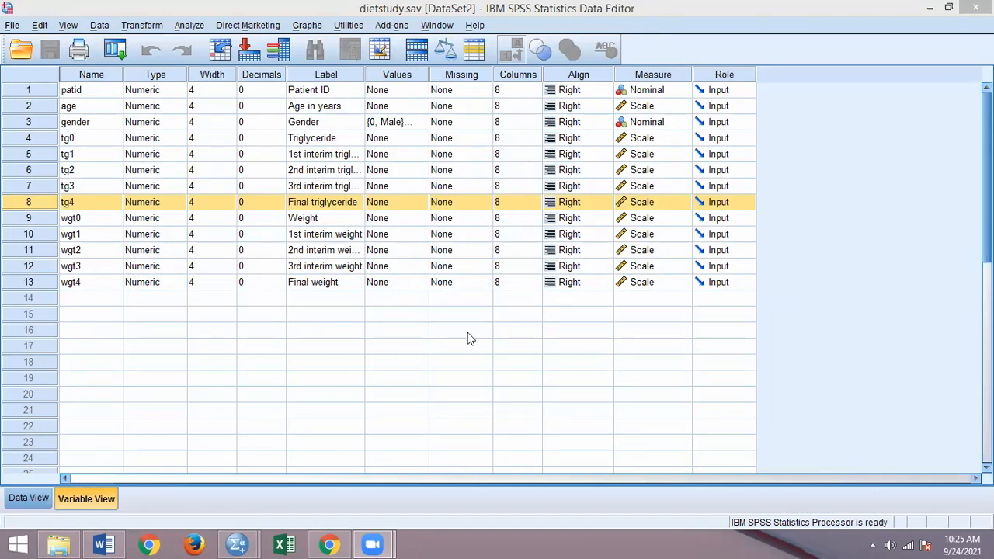
Reopen the Paired-Samples T Test, reset its settings, and pair Triglyceride [tg0] with Final triglyceride.
left_click(186, 24)
mouse_move(215, 93)
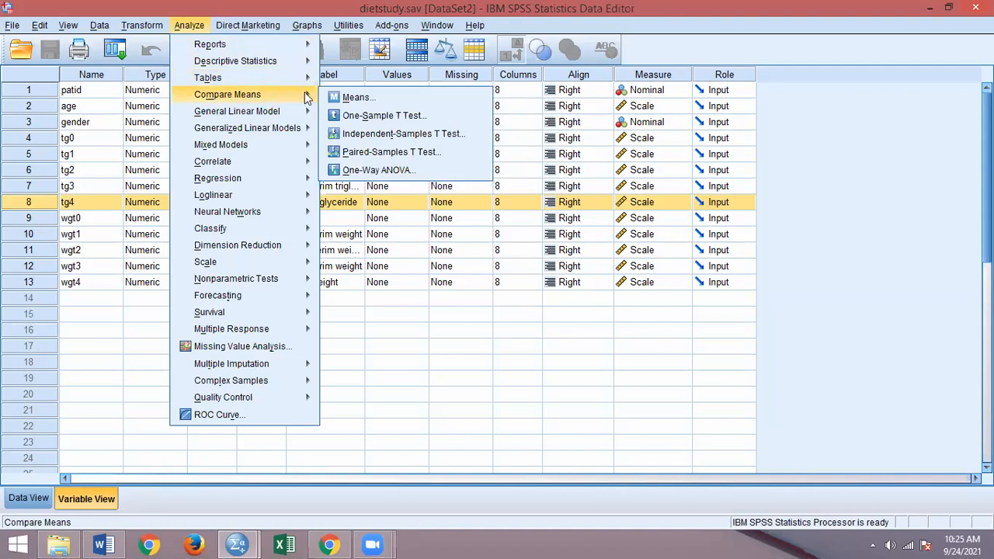
left_click(346, 150)
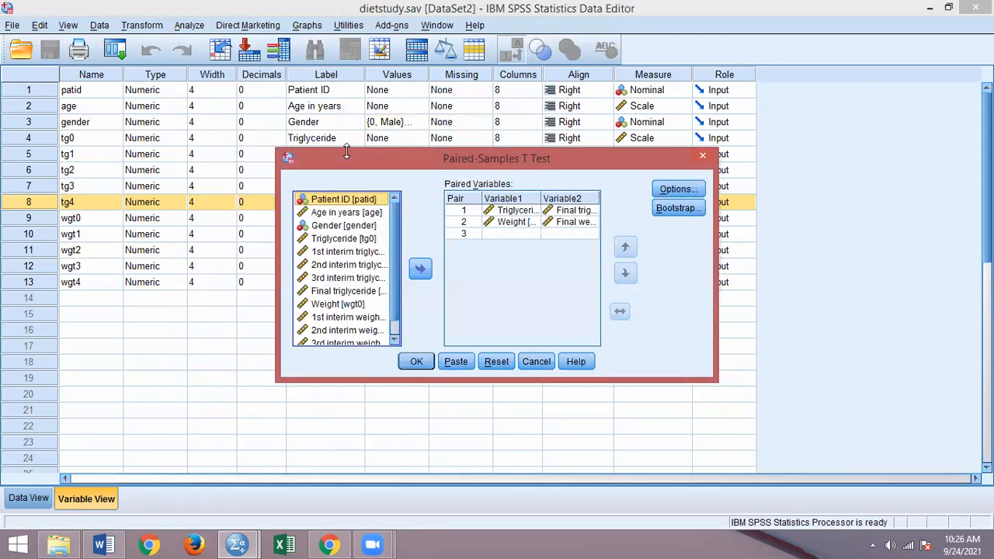
left_click(497, 361)
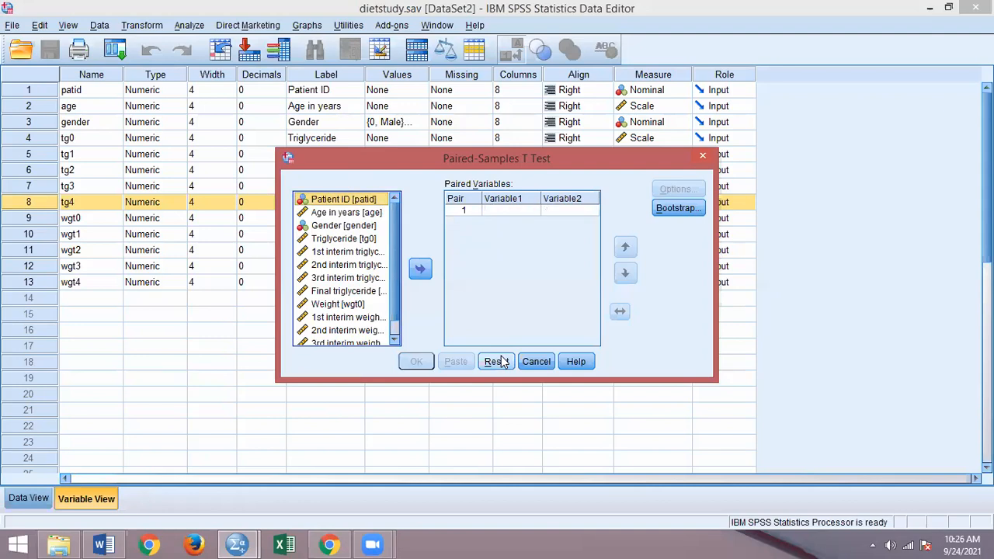
left_click(359, 241)
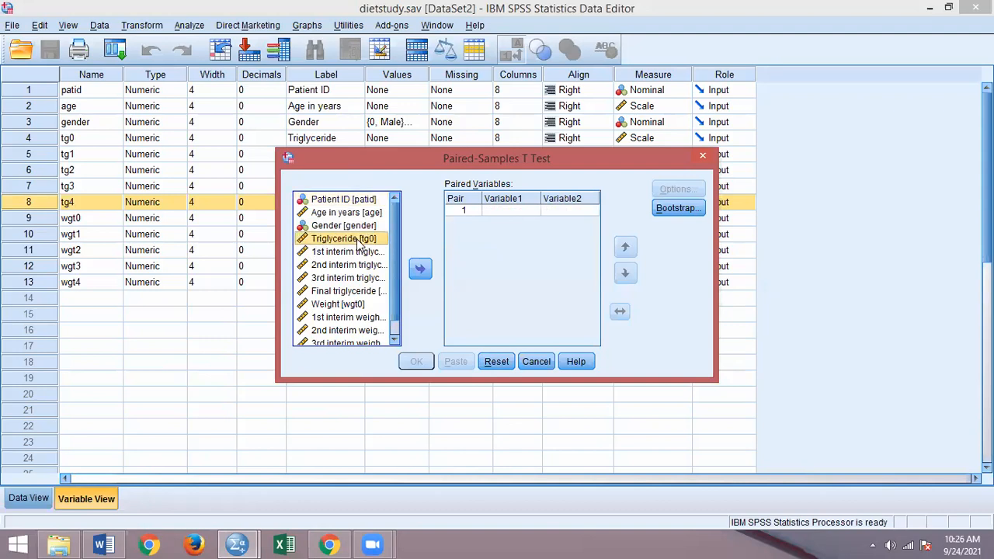
left_click(420, 269)
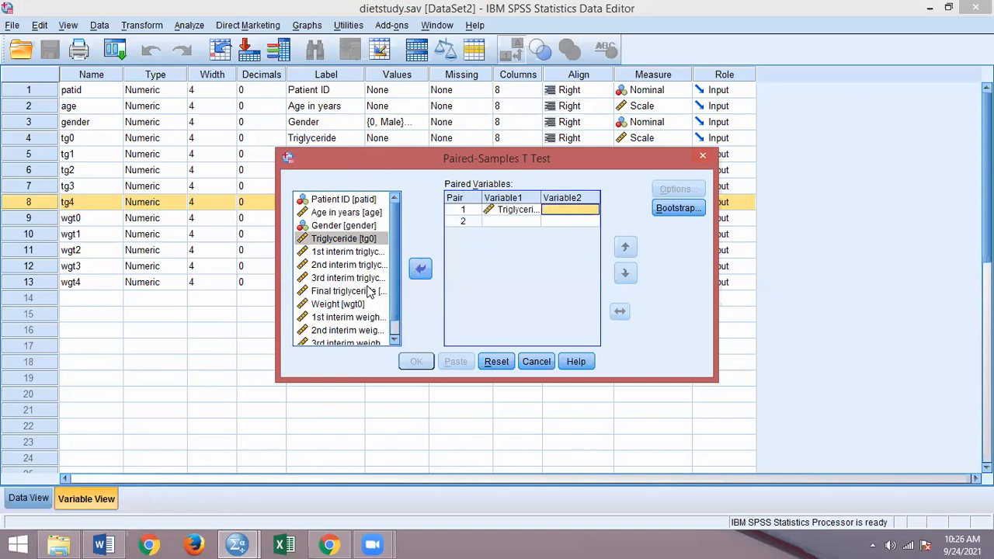
left_click(331, 291)
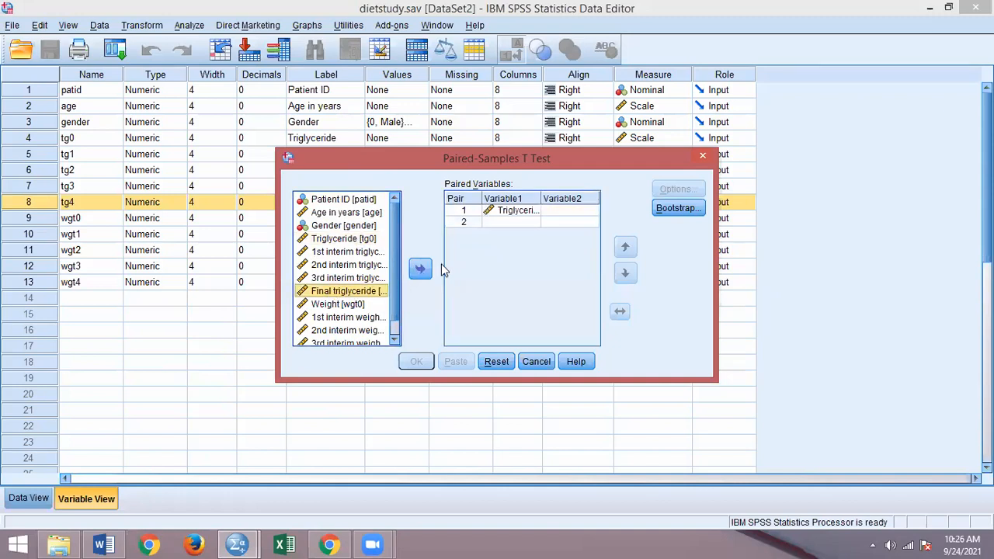
left_click(420, 269)
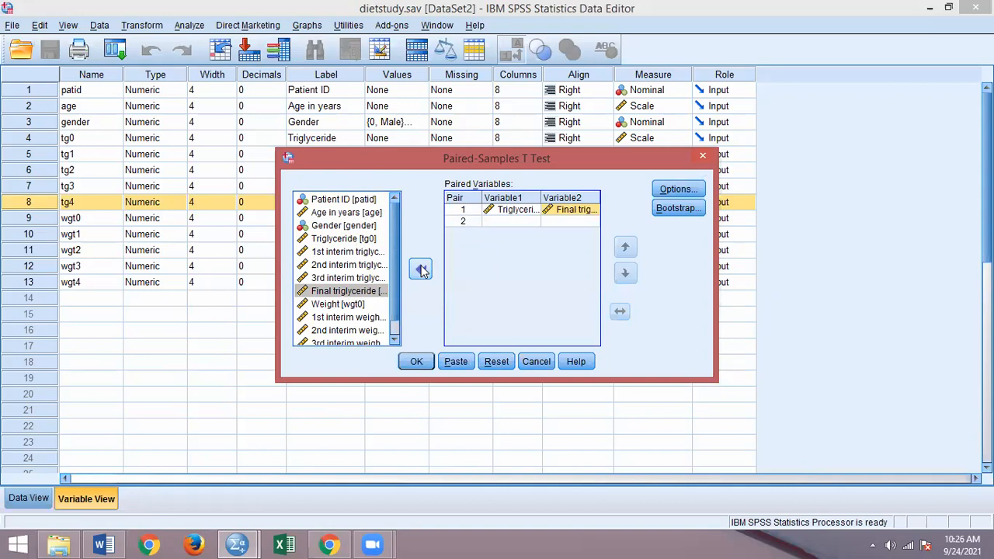
Add Weight [wgt0] and Final weight [wgt4] as the second pair and run the t test.
left_click(364, 304)
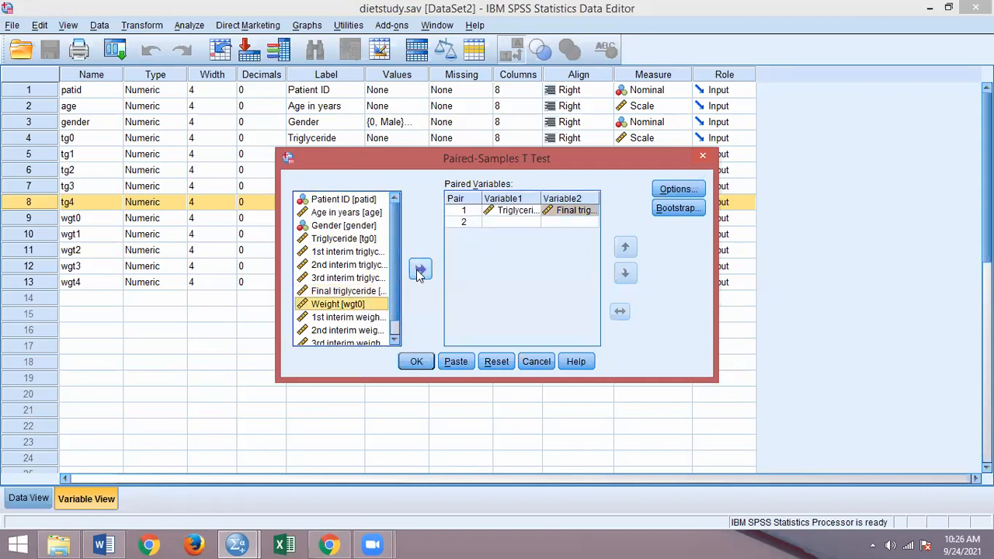
left_click(419, 271)
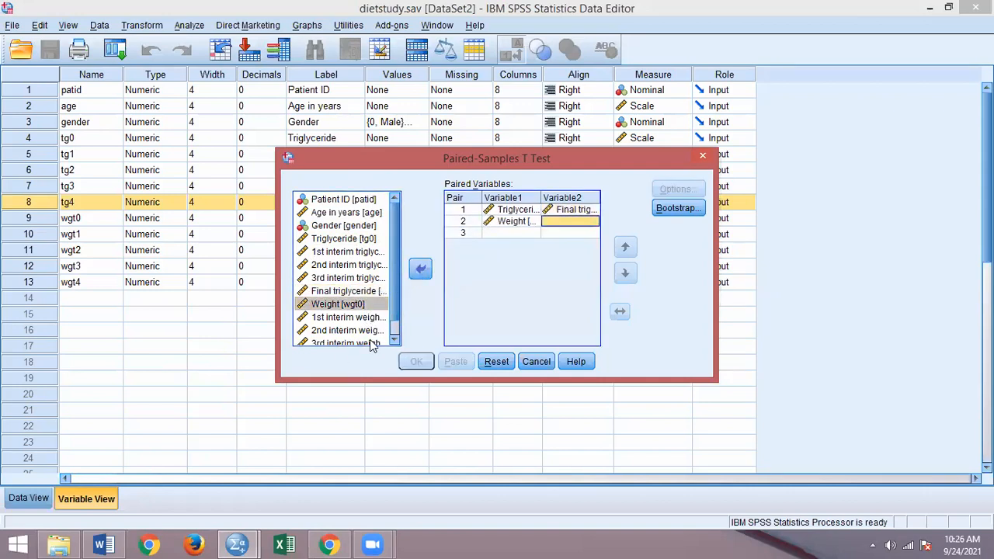
left_click(394, 340)
left_click(394, 342)
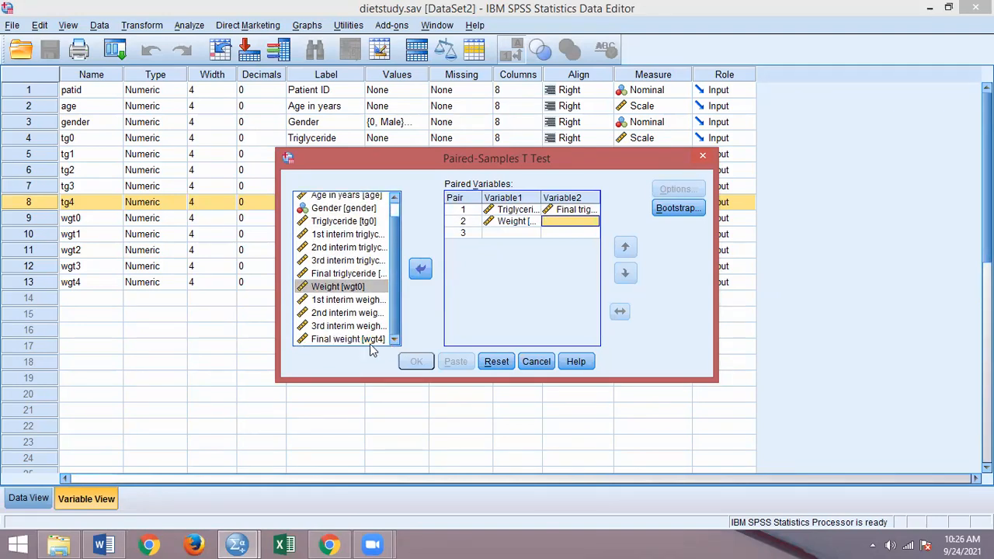
left_click(351, 339)
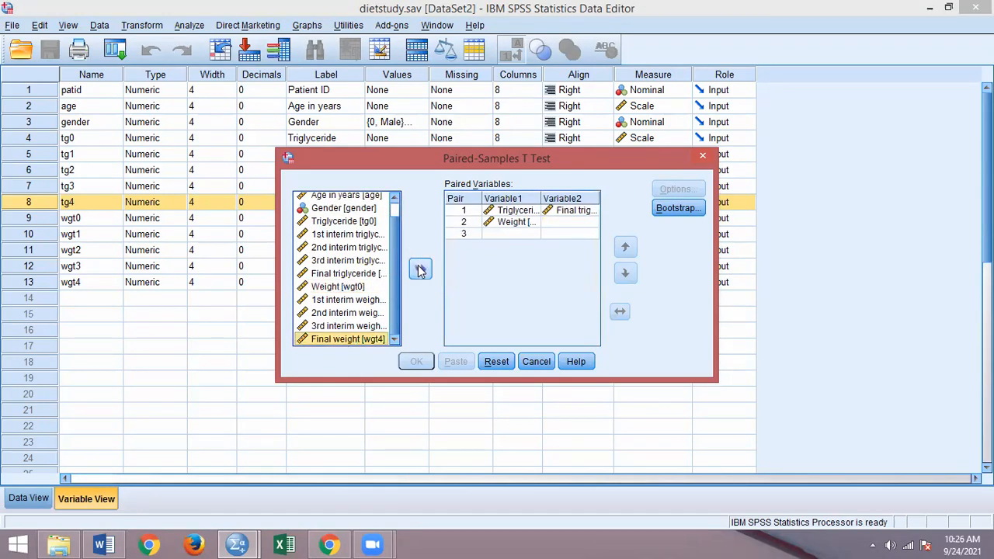
left_click(420, 267)
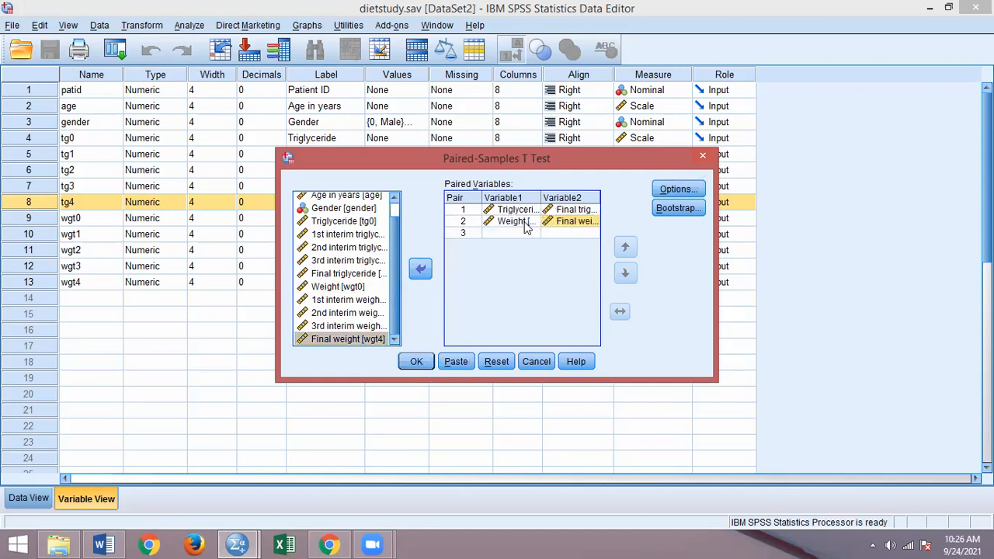
left_click(416, 361)
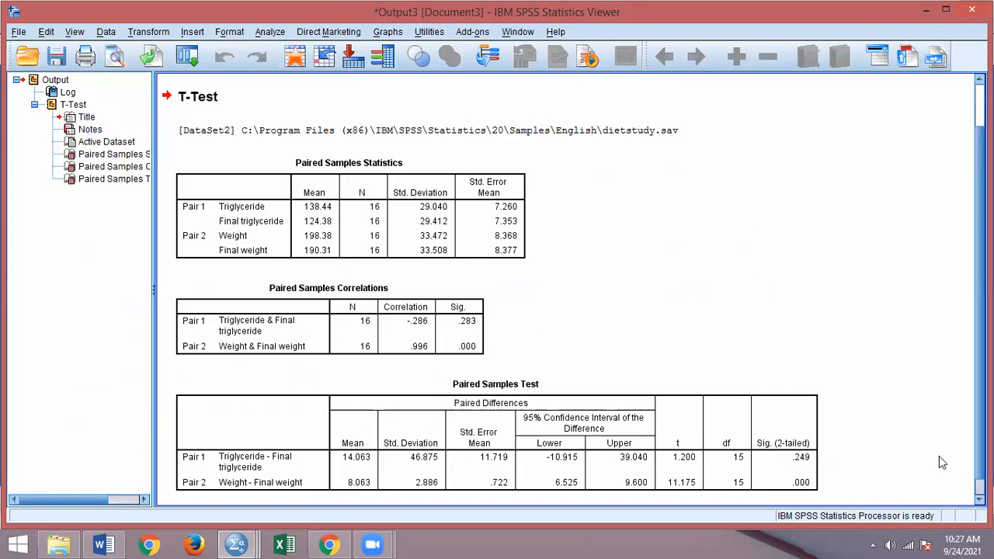
left_click(803, 498)
Switch to the dietstudy.sav Data Editor and examine the first patient's triglyceride readings from tg0 to tg4 in Data View.
mouse_move(244, 534)
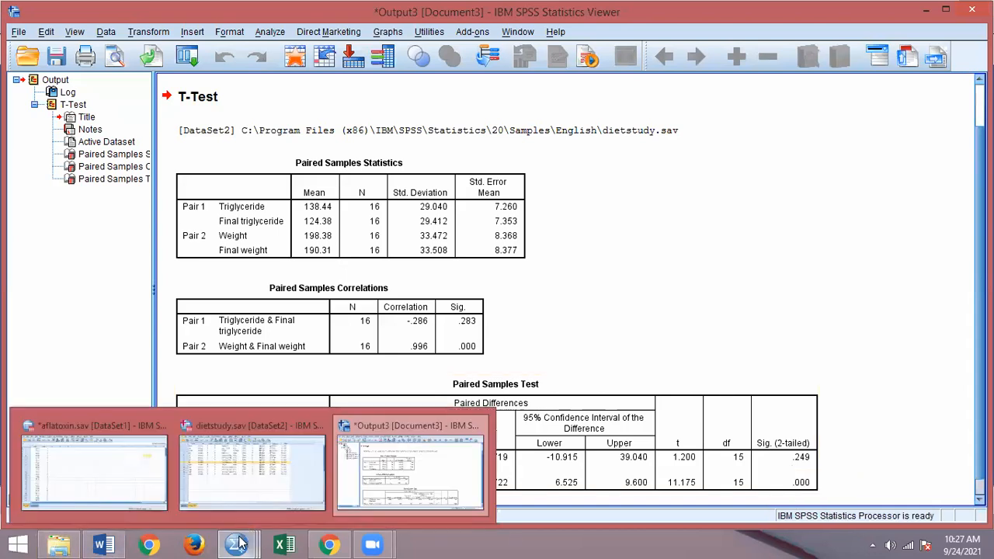
left_click(251, 499)
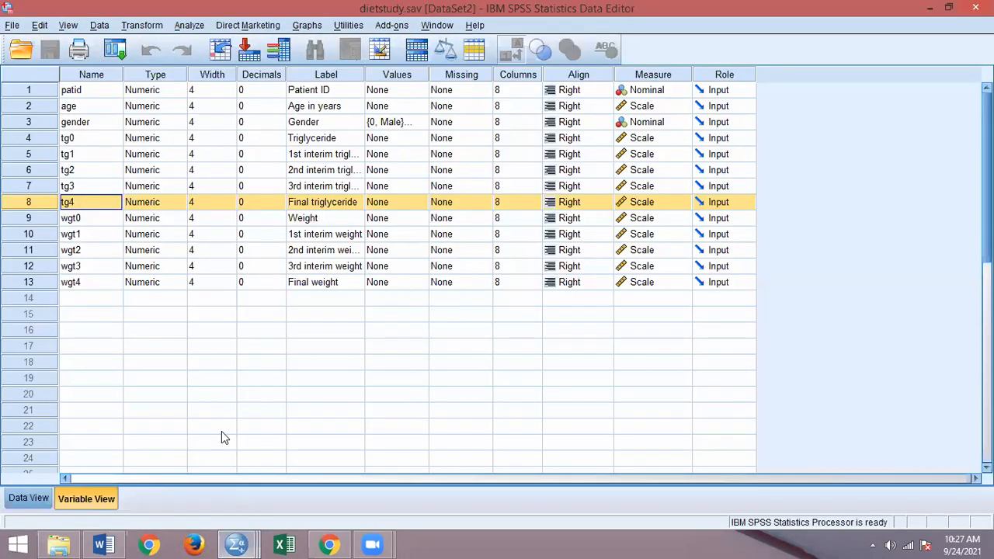
left_click(28, 498)
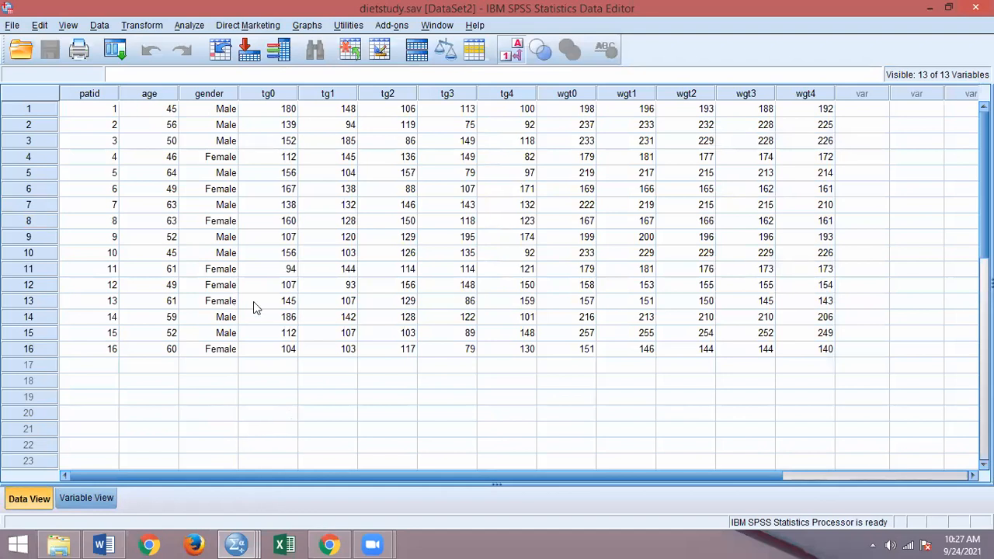
left_click(278, 111)
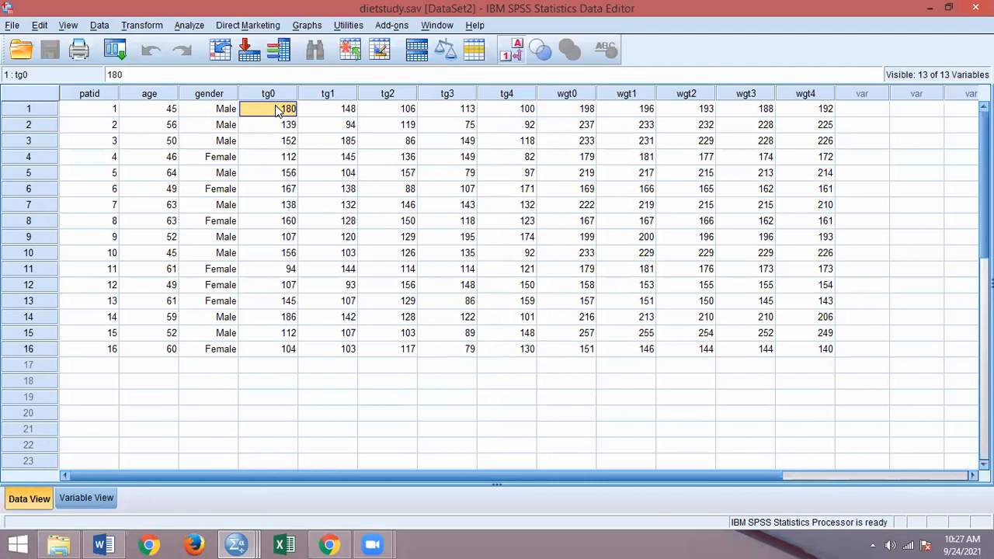
key("Right")
key("Right")
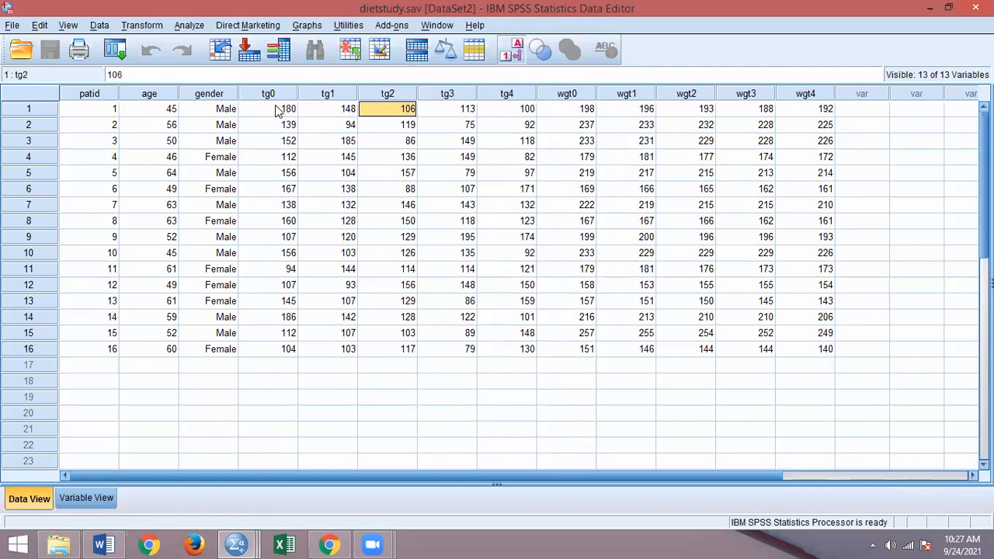
key("Right")
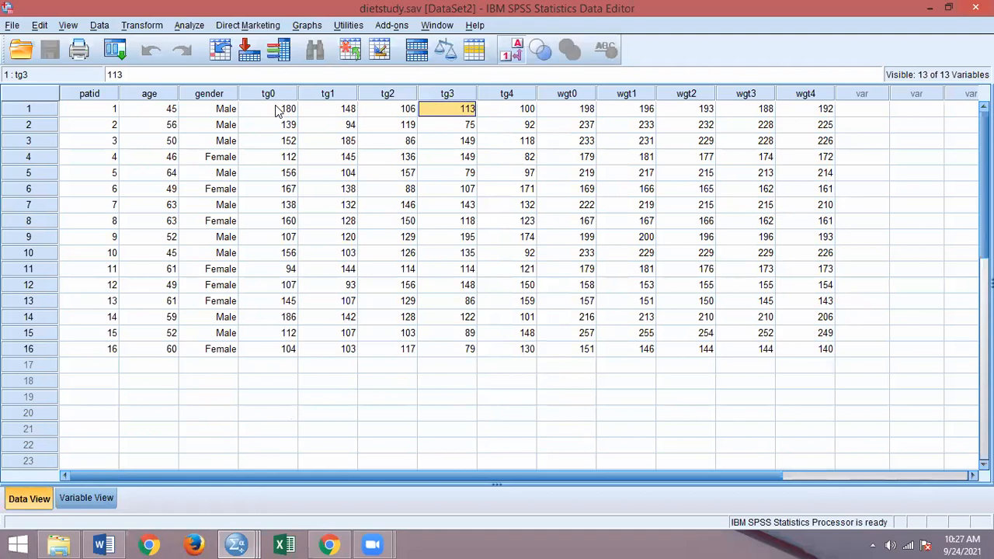
key("Right")
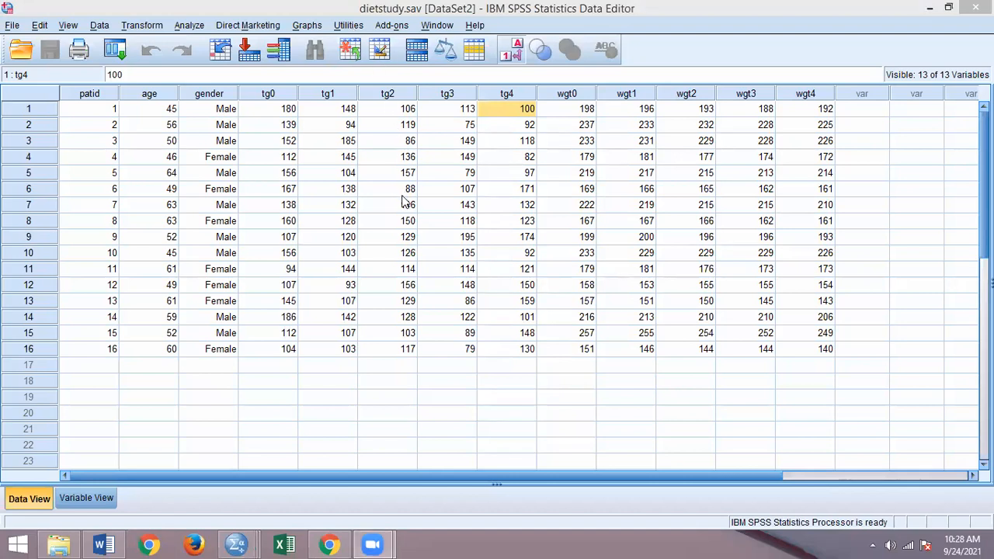
left_click(900, 61)
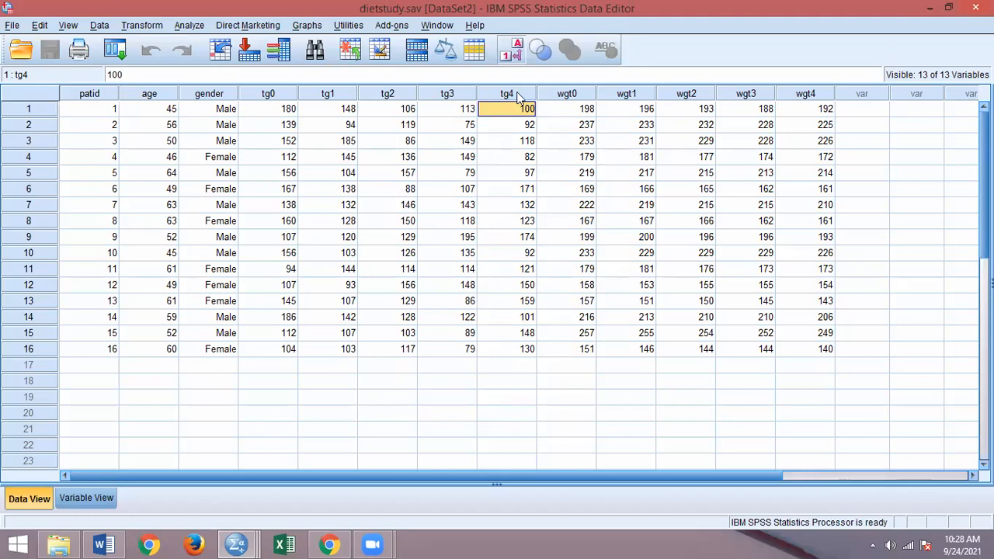
Open the One-Way analysis of variance case study under Statistics Base and compare its overview with the Independent-Samples T Test topic.
left_click(473, 26)
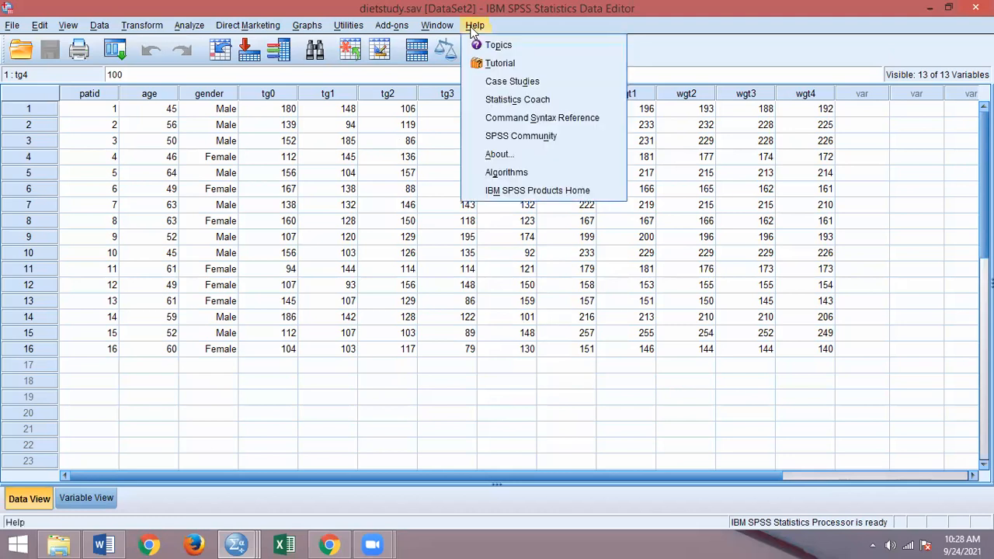
left_click(488, 82)
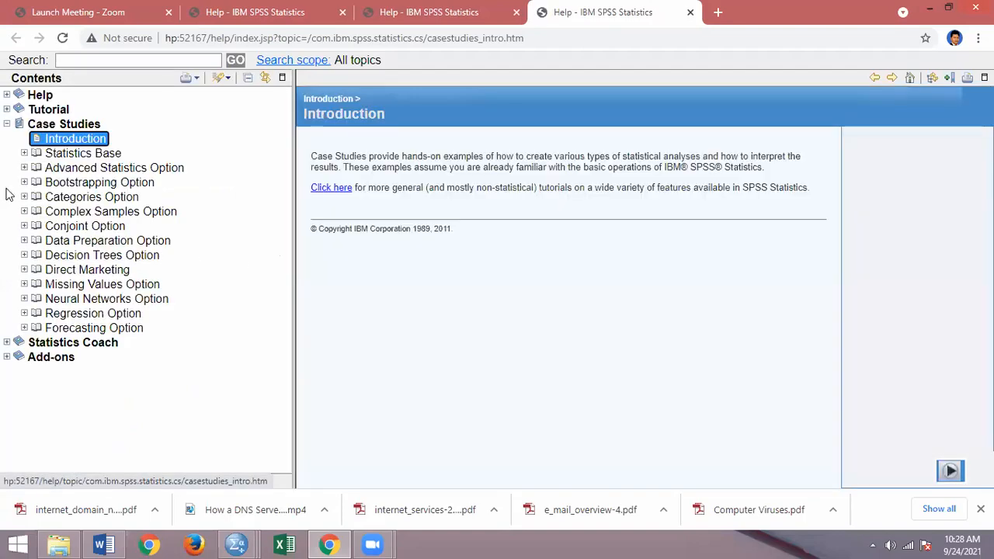
left_click(24, 153)
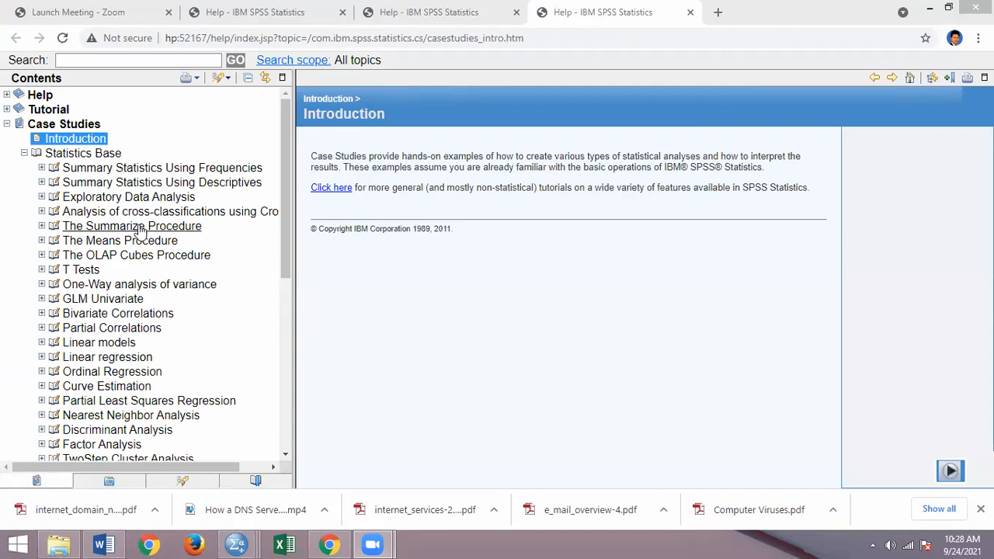
left_click(42, 271)
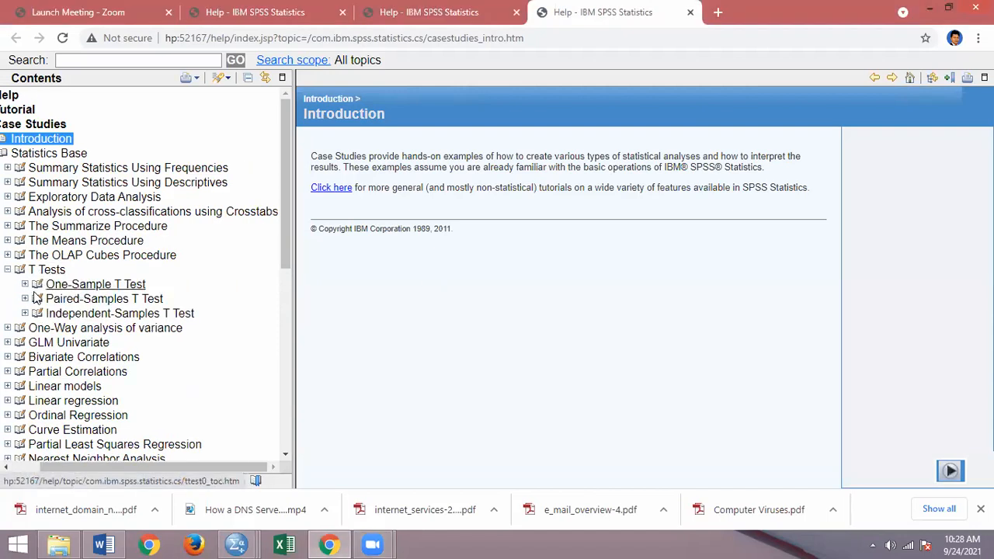
left_click(7, 328)
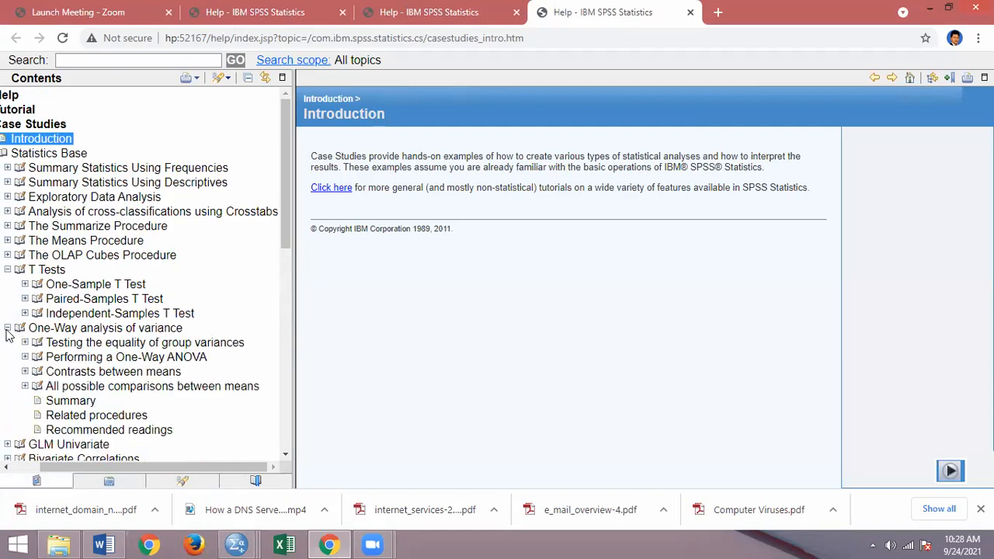
left_click(37, 330)
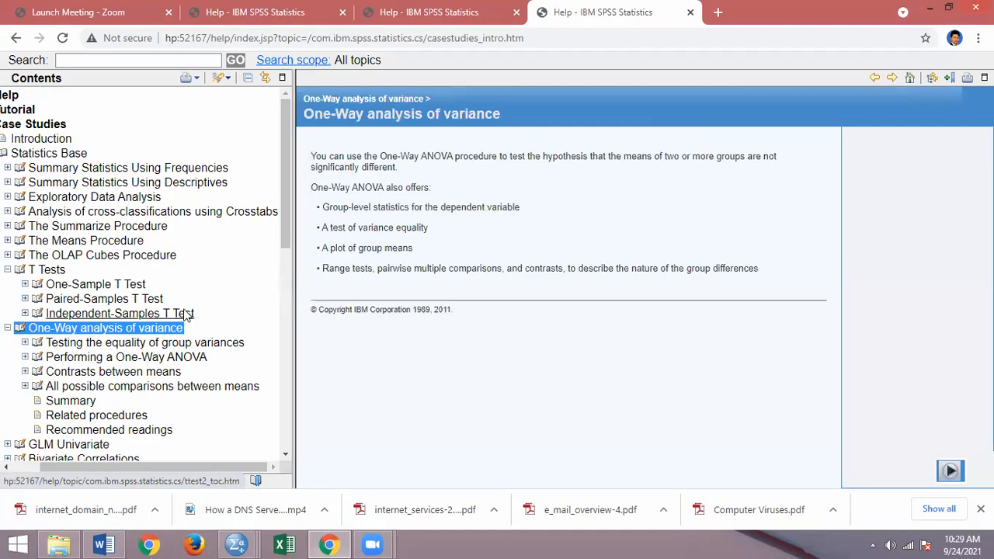
left_click(185, 315)
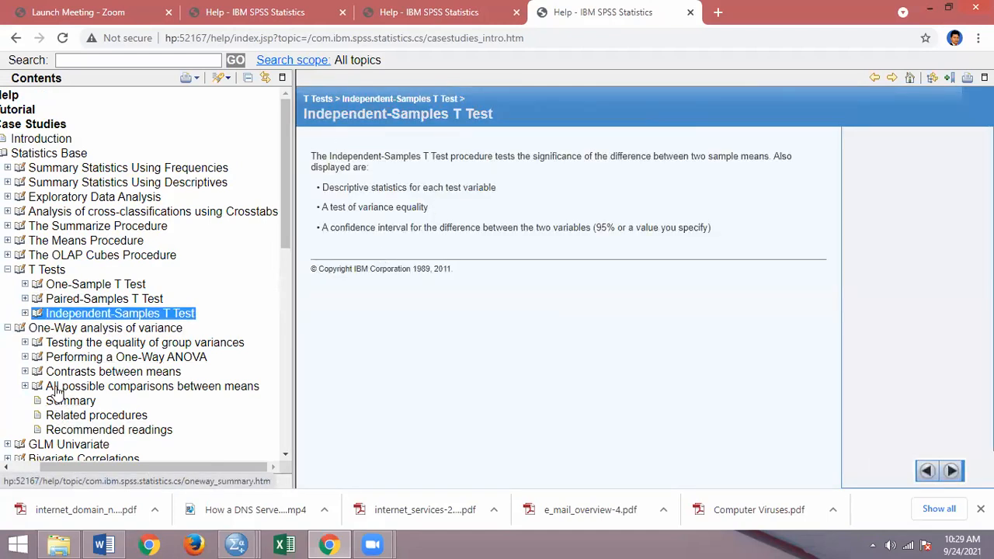
left_click(37, 330)
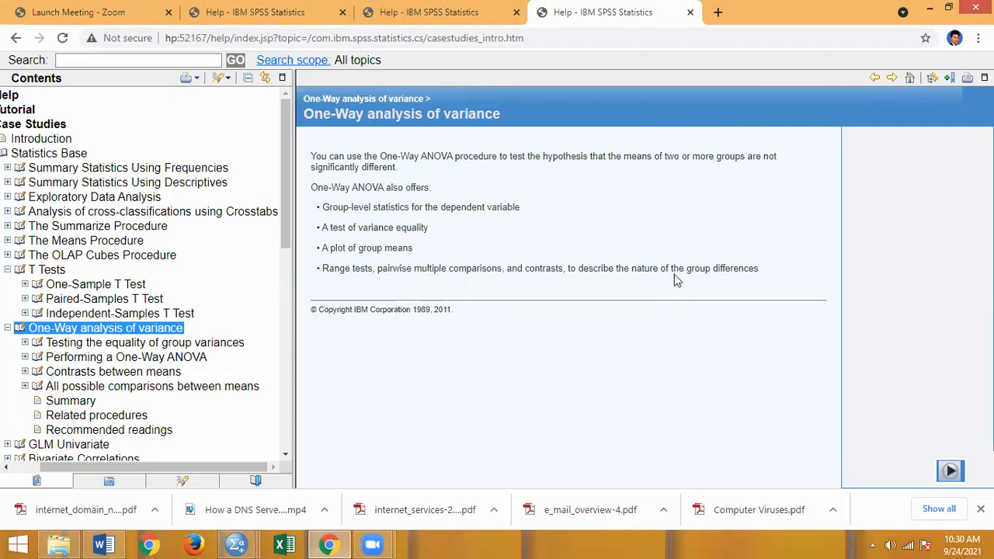
Read through the Testing the equality of group variances case study, including the error bar chart's Chart Builder and Element Properties instructions.
left_click(949, 471)
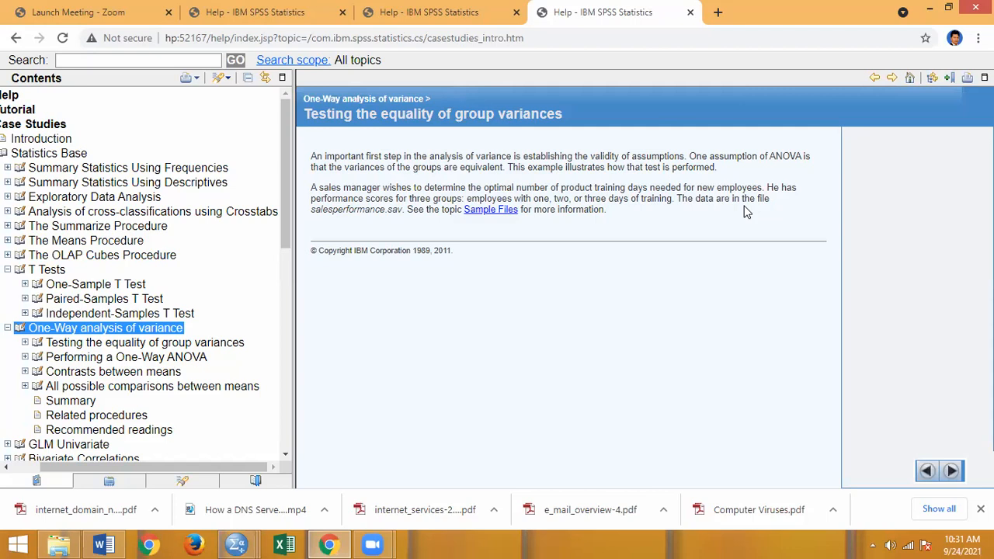
left_click(952, 471)
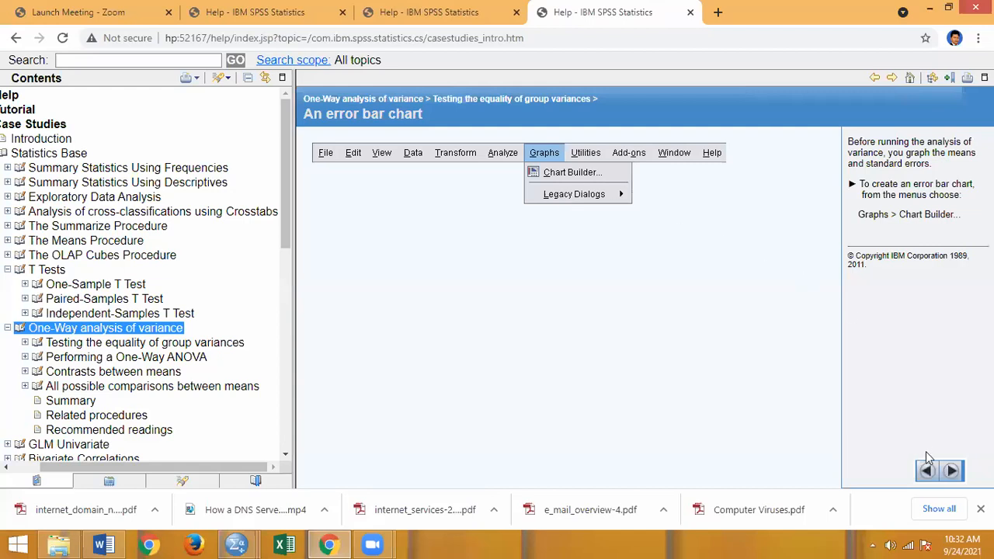
left_click(950, 471)
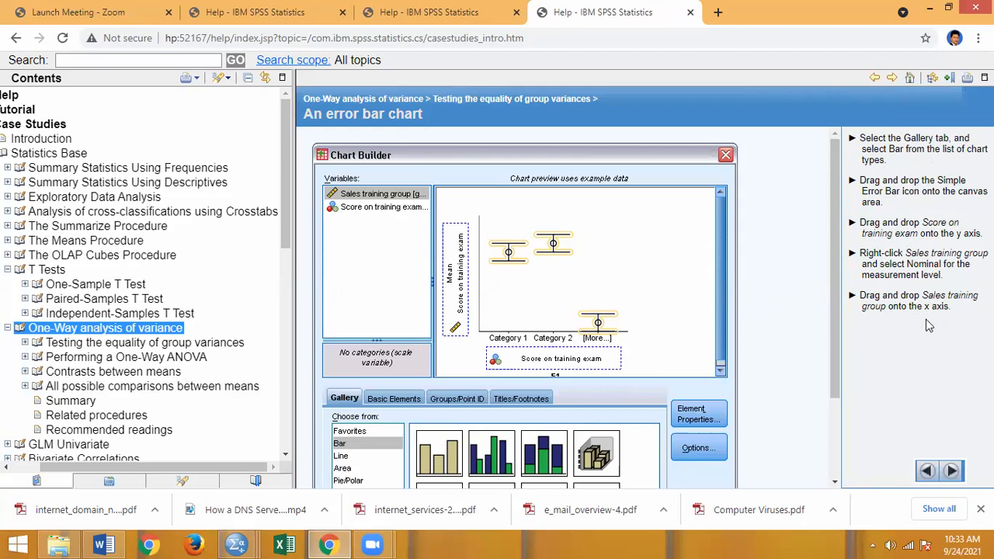
left_click(953, 471)
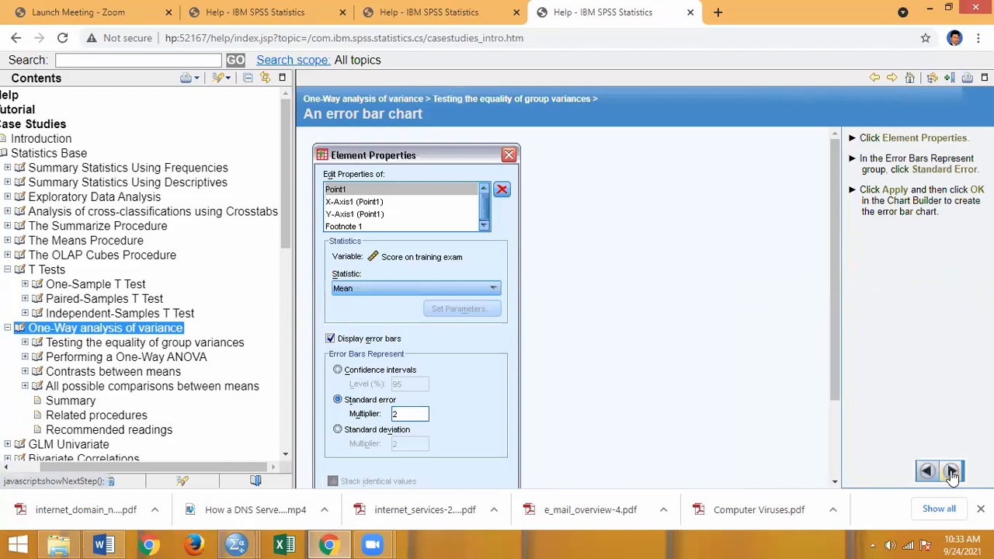
left_click(952, 472)
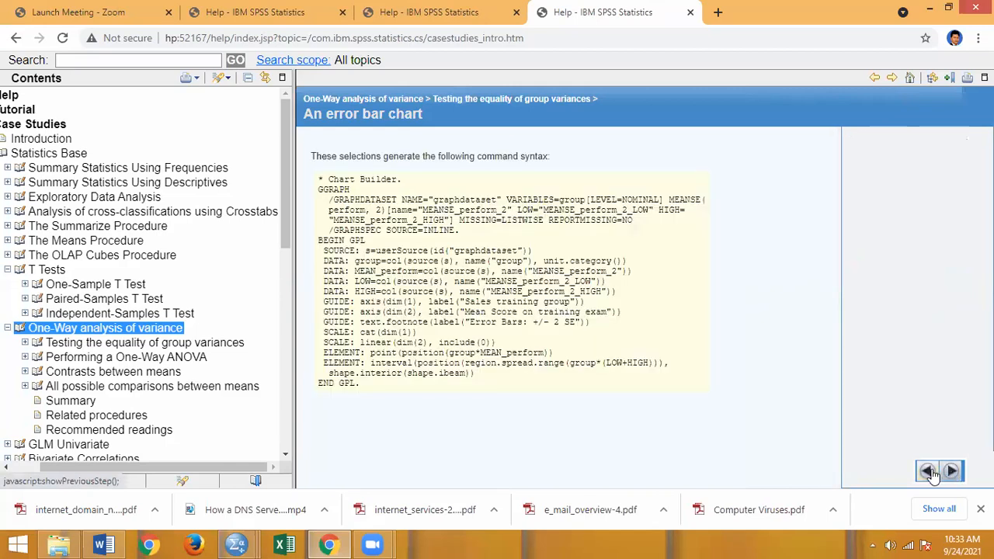
left_click(930, 473)
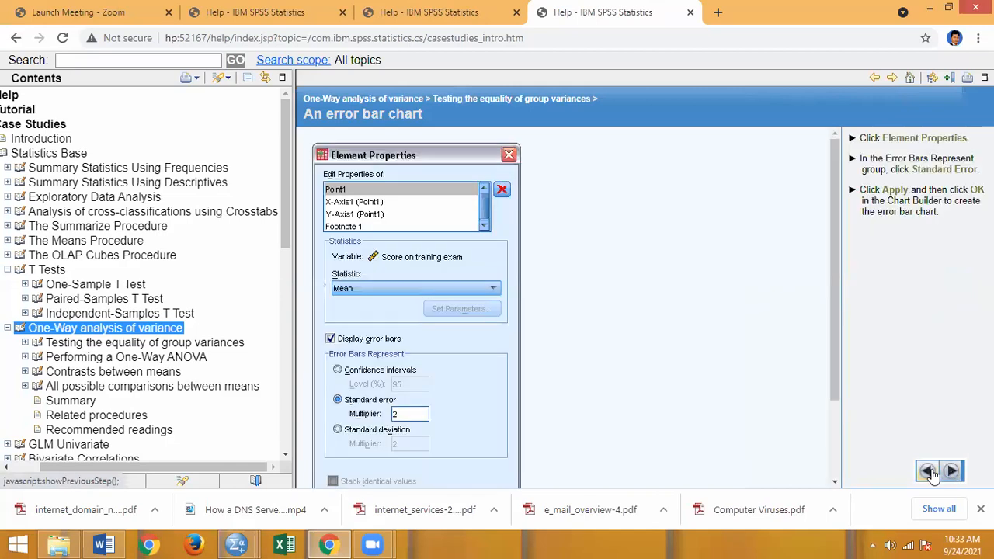
right_click(376, 544)
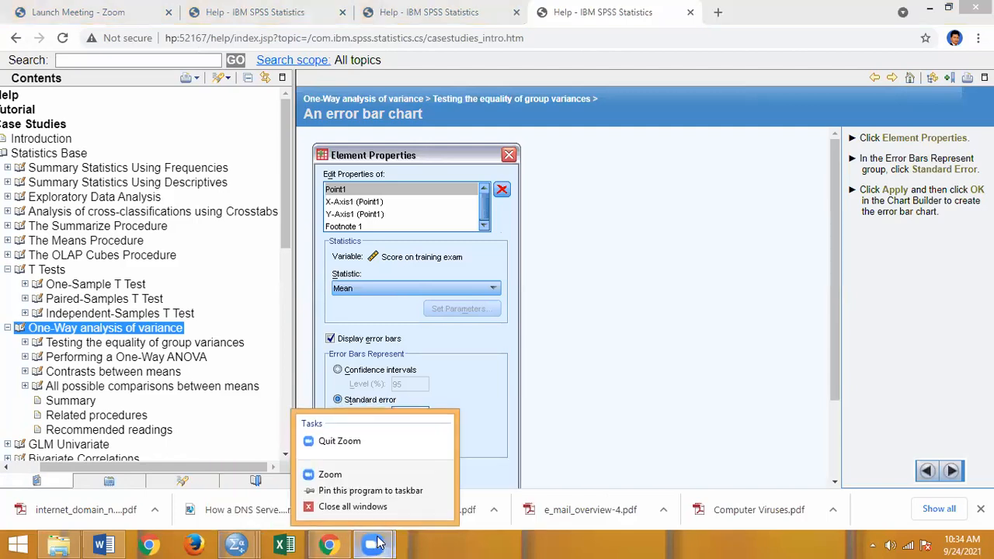
left_click(375, 545)
mouse_move(239, 544)
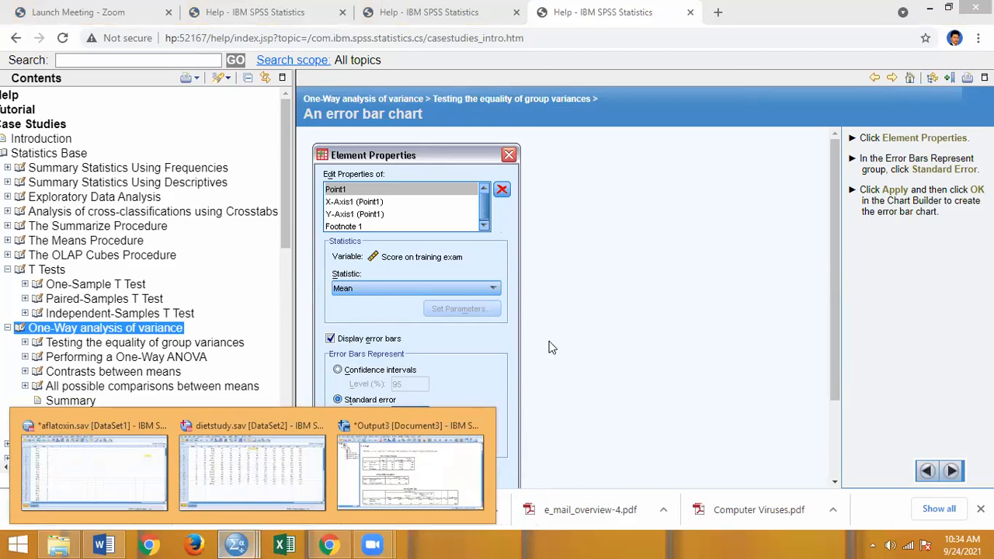
Go back to the introductory page of Testing the equality of group variances and switch to the dietstudy.sav Data Editor in SPSS.
left_click(926, 471)
left_click(926, 471)
left_click(926, 471)
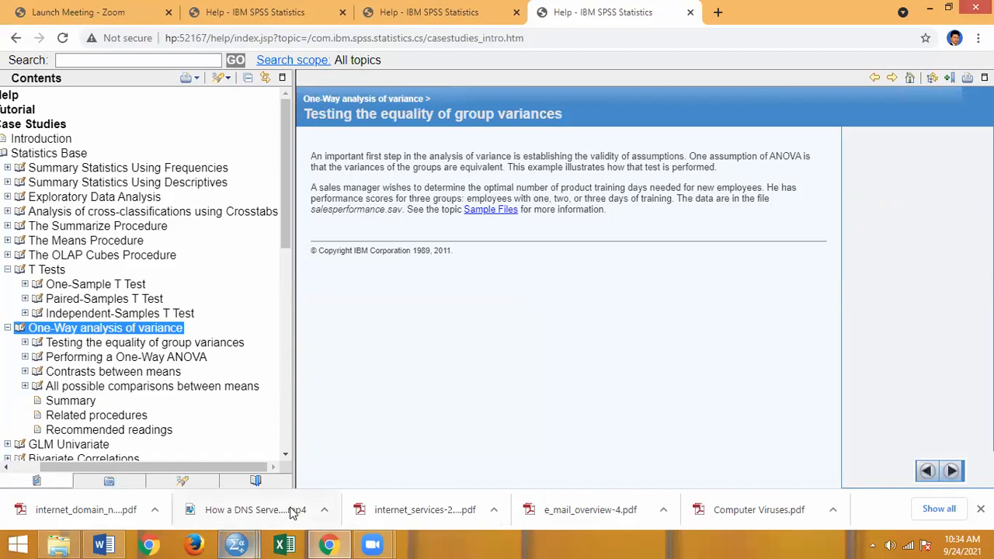
left_click(238, 545)
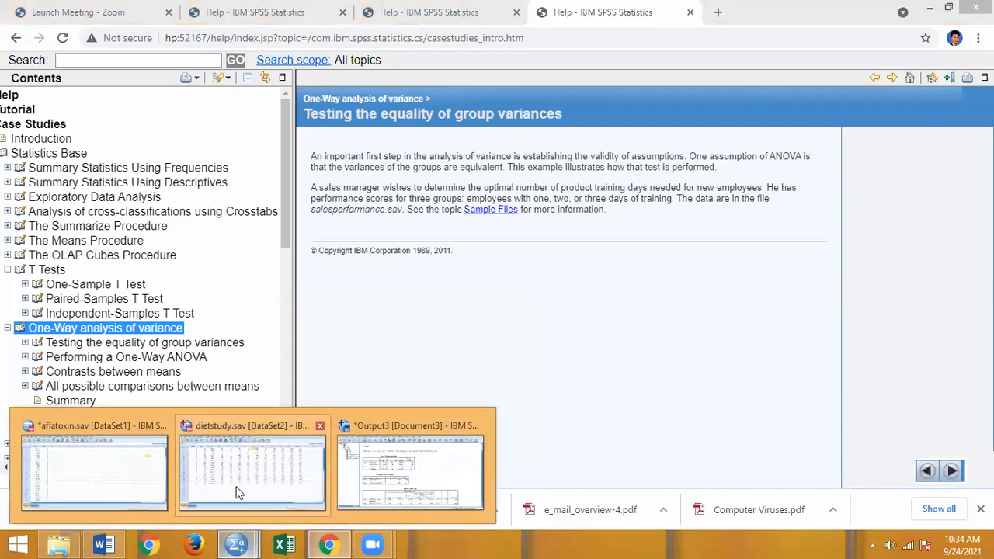
left_click(245, 485)
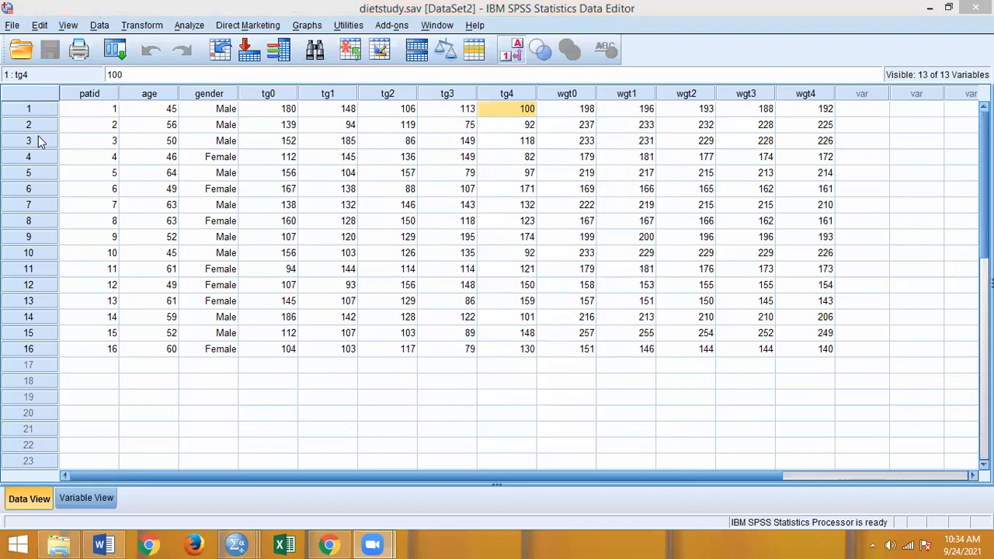
Open the sample data file salesperformance.sav from the English samples folder.
left_click(12, 24)
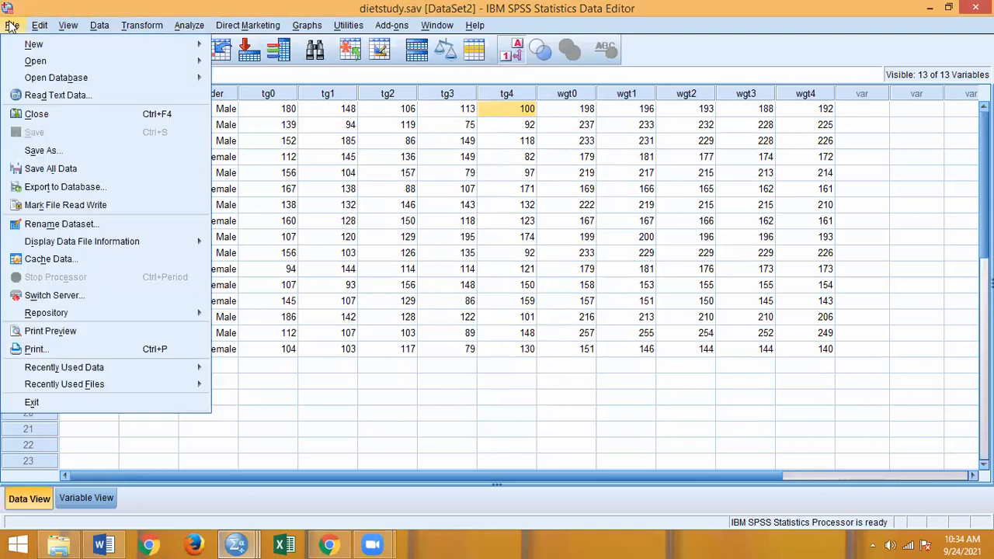
mouse_move(23, 62)
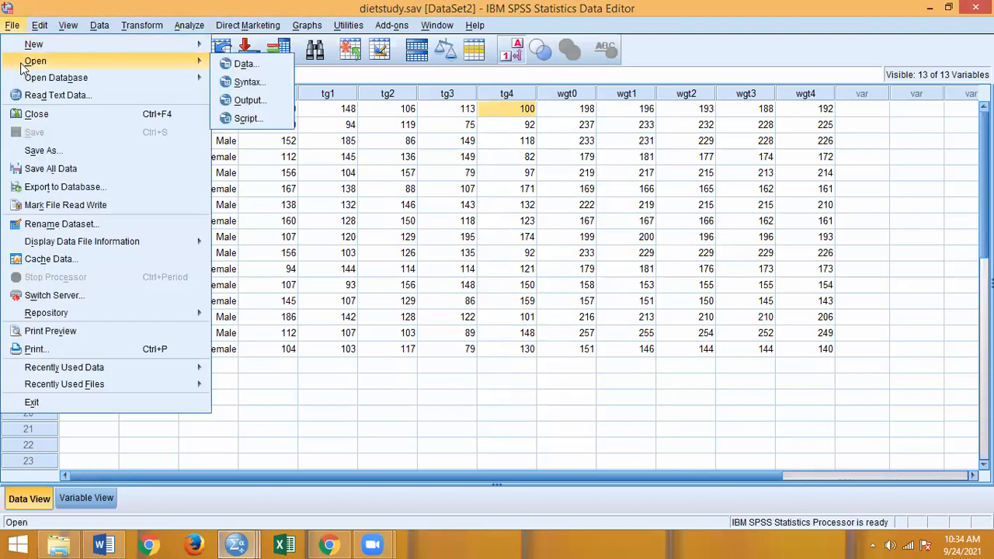
left_click(237, 65)
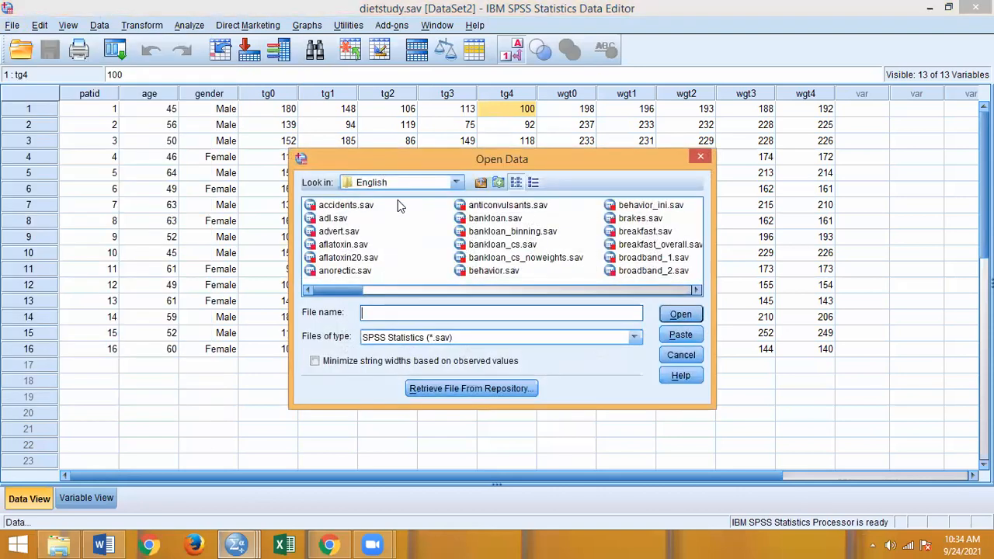
left_click(473, 236)
key("s")
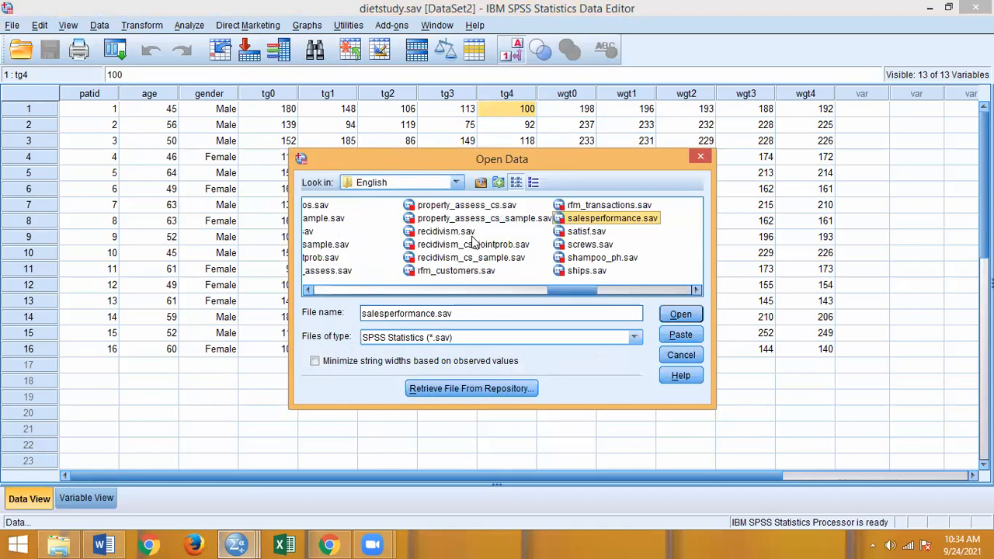
key("Return")
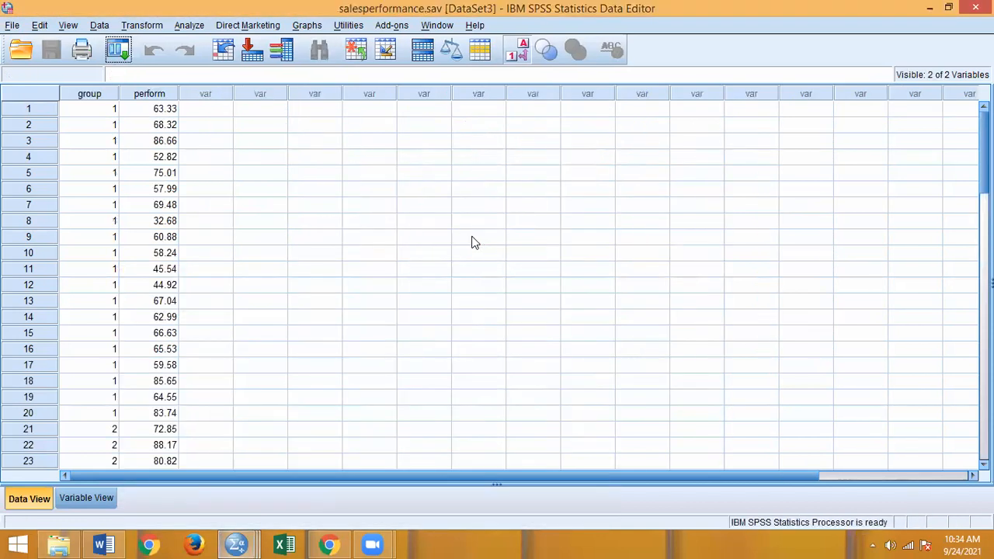
Show the salesperformance.sav variable definitions, widen the Label column to fit the full labels, and select the perform variable's label.
left_click(68, 504)
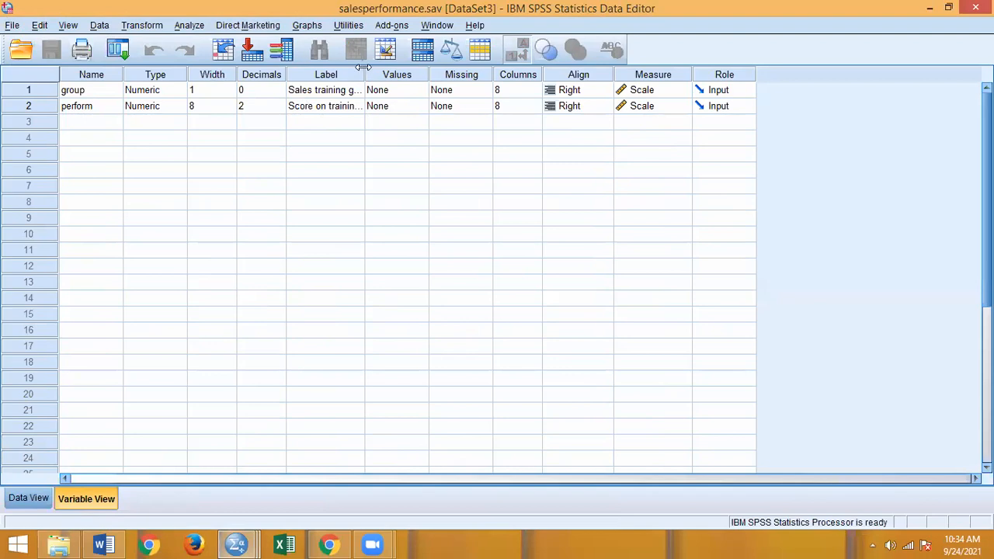
left_click_drag(364, 67, 441, 72)
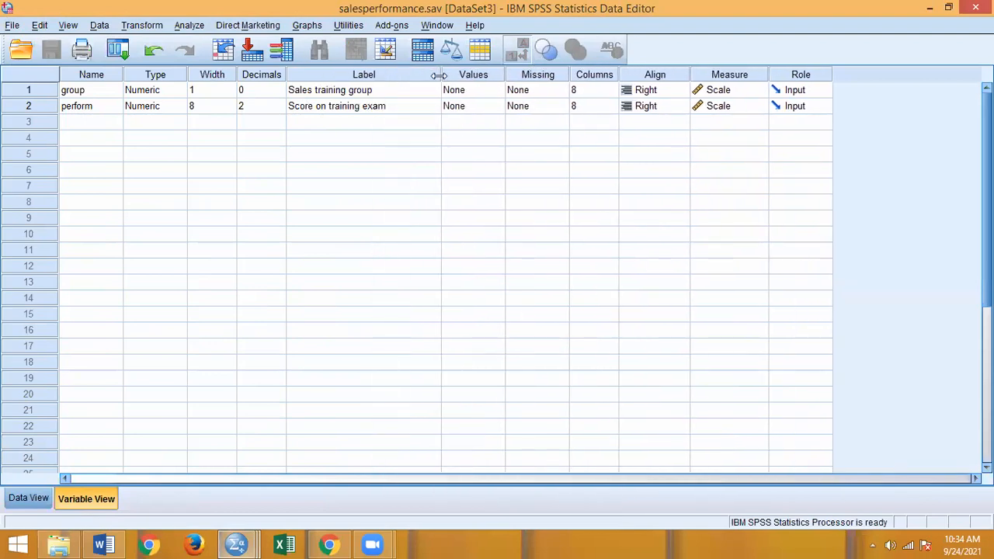
left_click(362, 107)
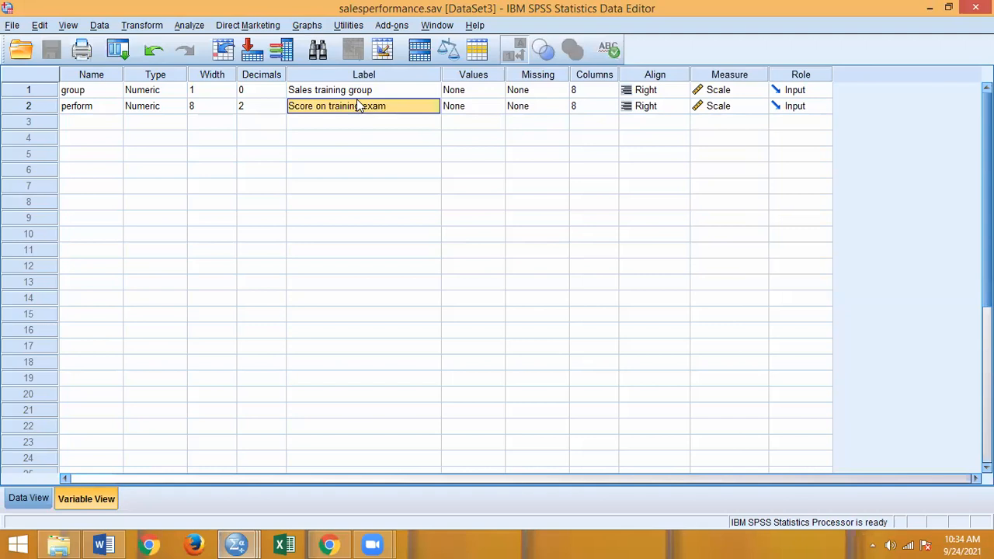
Check the labels of both salesperformance.sav variables and examine the group and perform values across all cases.
left_click(362, 90)
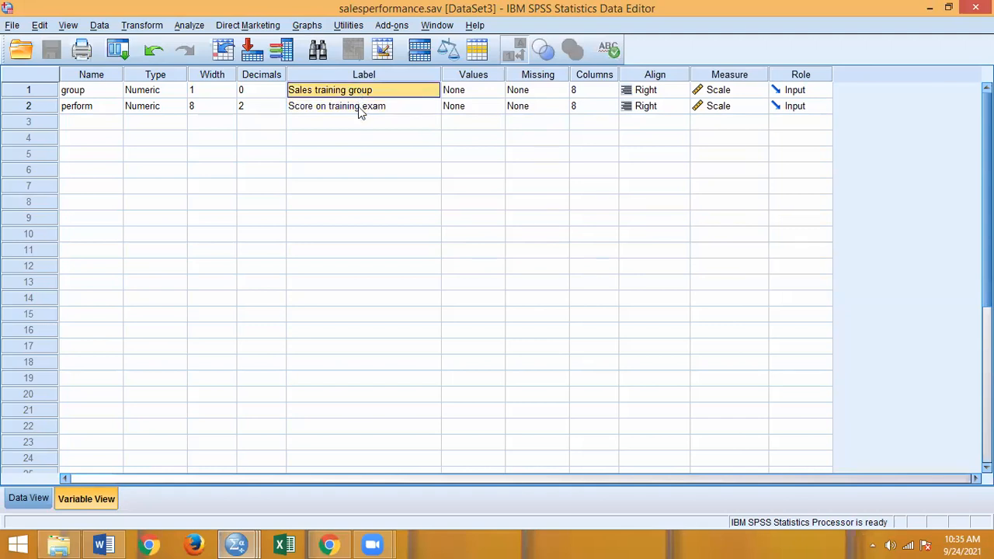
left_click(359, 107)
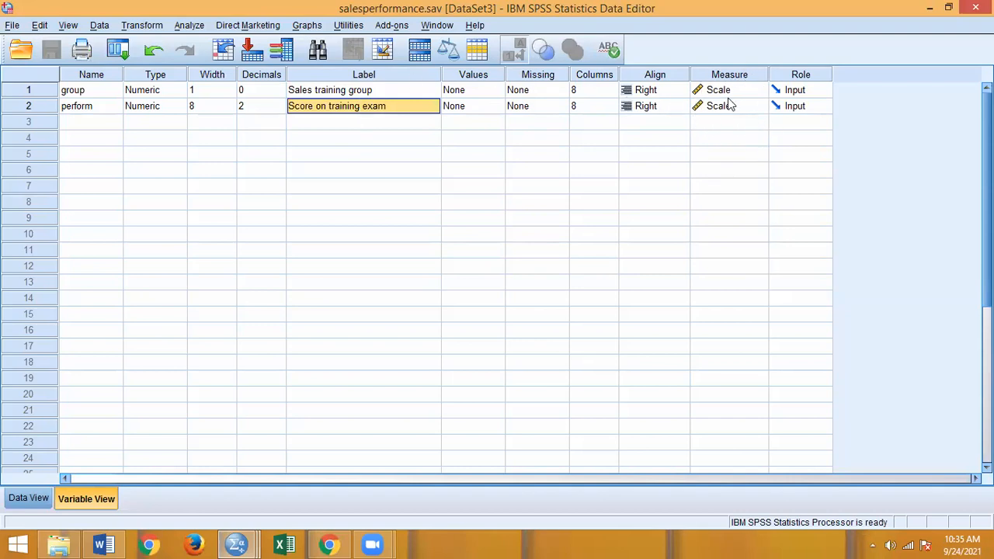
left_click(9, 503)
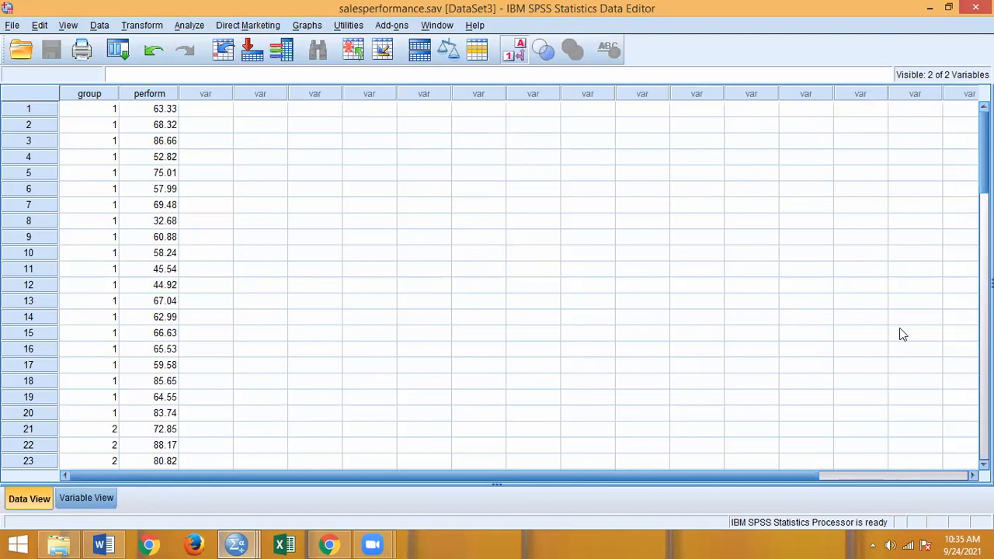
scroll(991, 284, "down", 14)
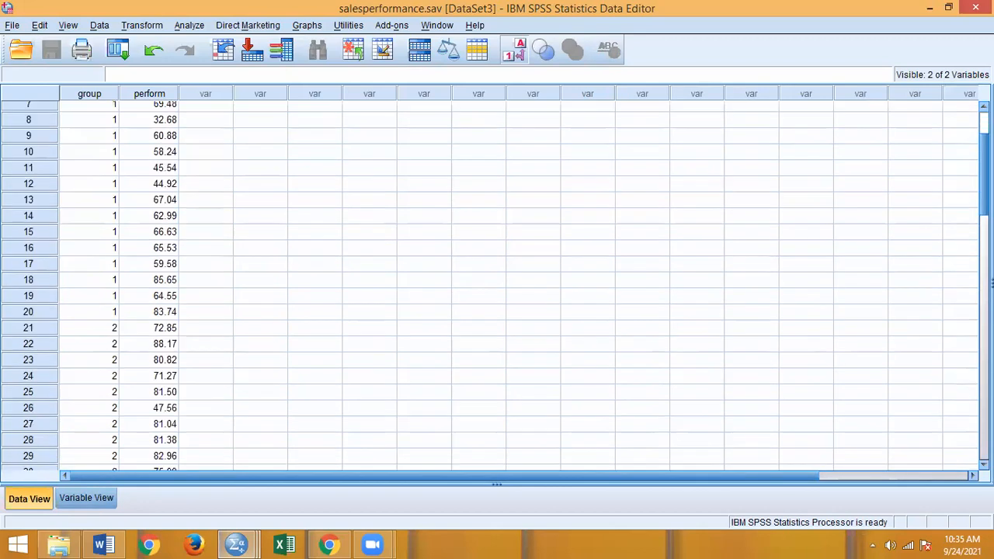
scroll(992, 284, "up", 14)
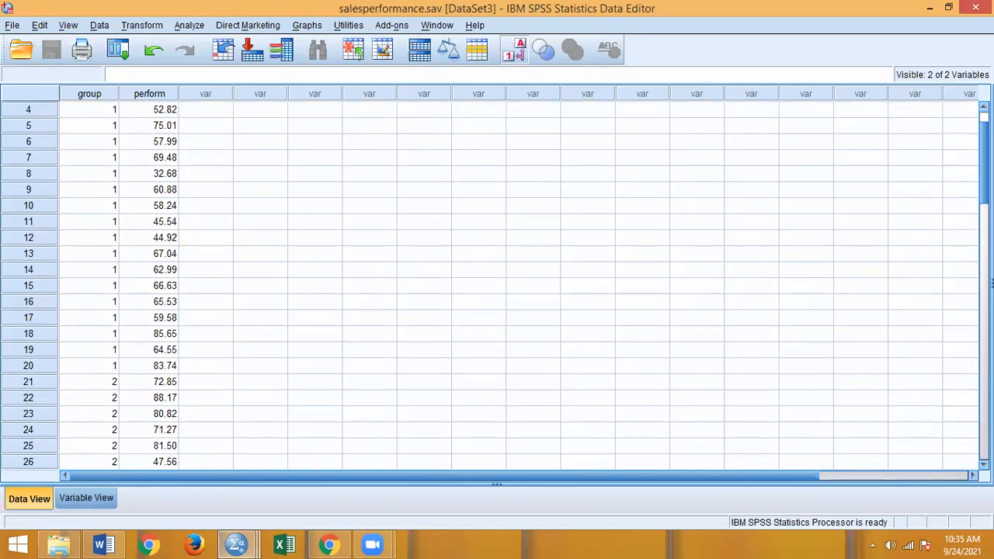
scroll(969, 162, "down", 13)
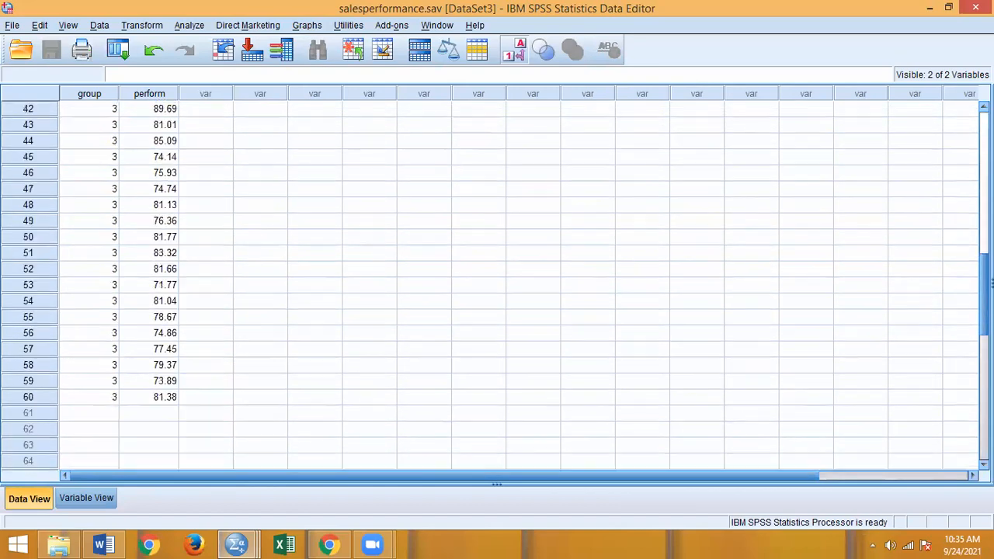
scroll(969, 162, "up", 13)
scroll(992, 284, "down", 12)
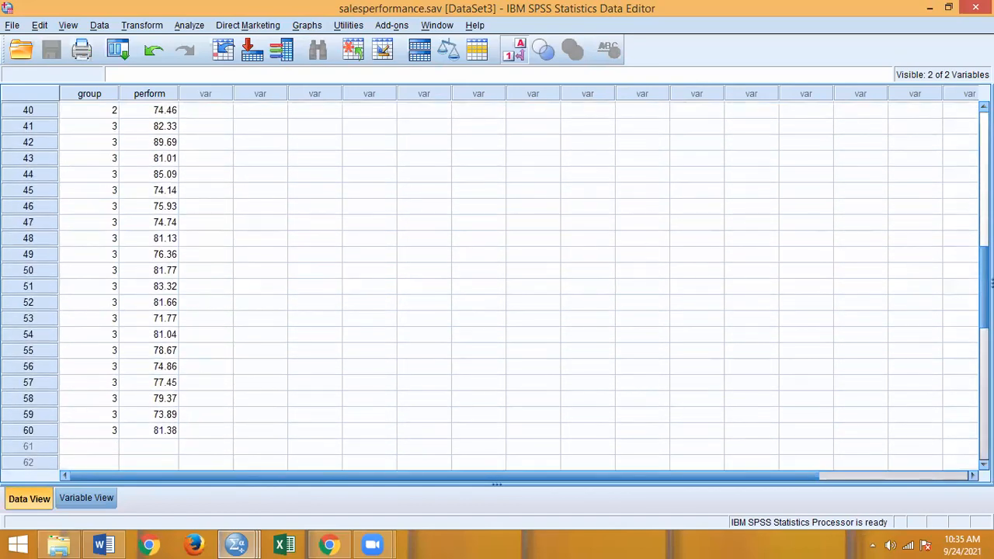
scroll(992, 283, "up", 6)
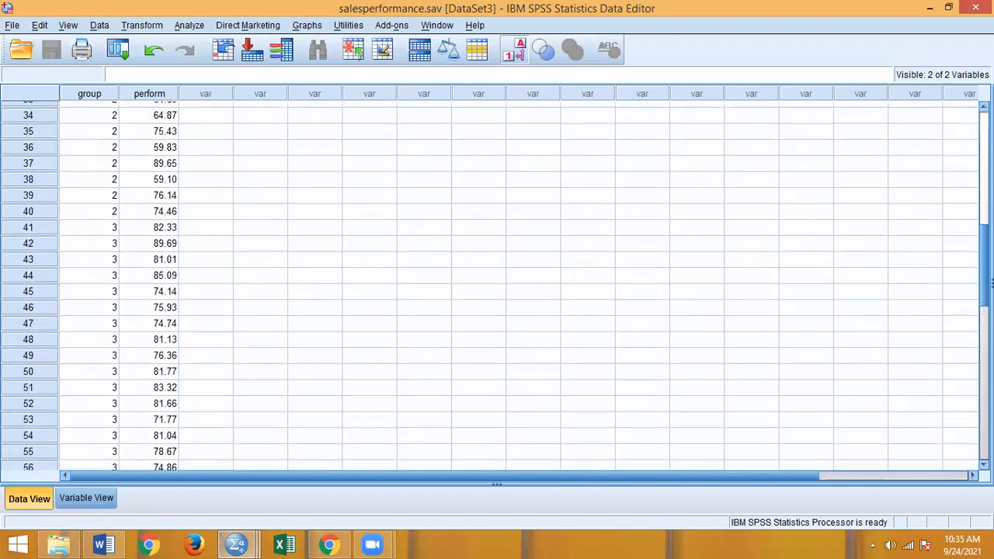
scroll(992, 284, "up", 2)
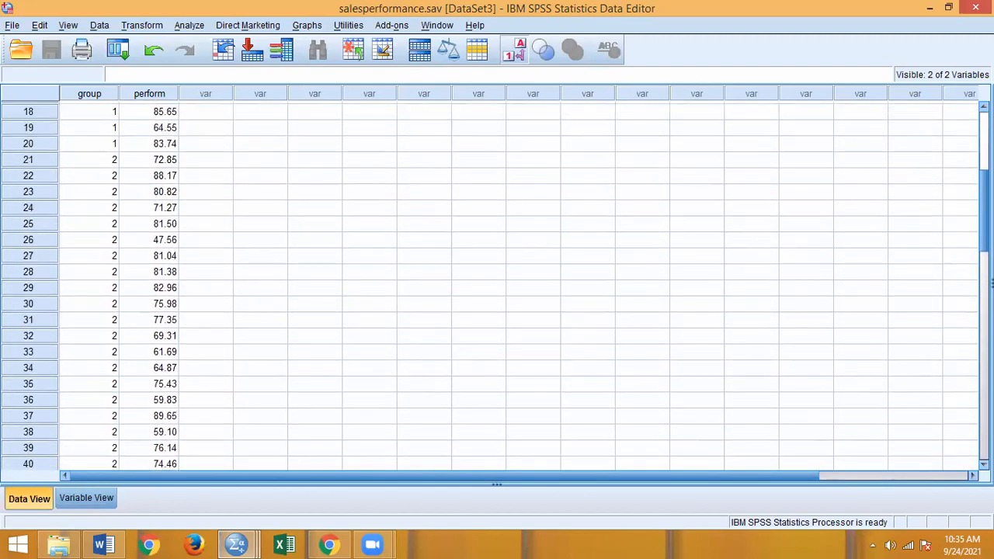
scroll(992, 284, "down", 4)
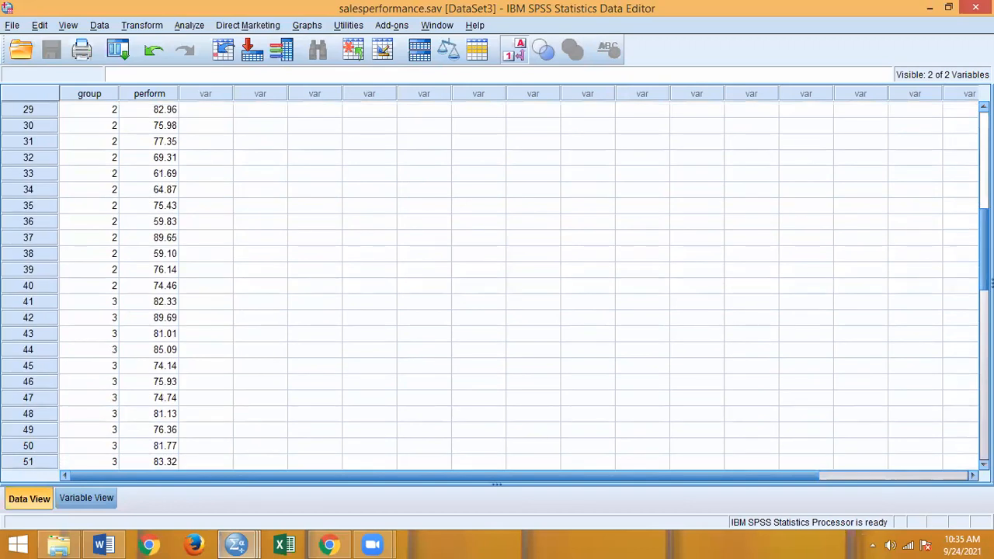
scroll(965, 248, "up", 8)
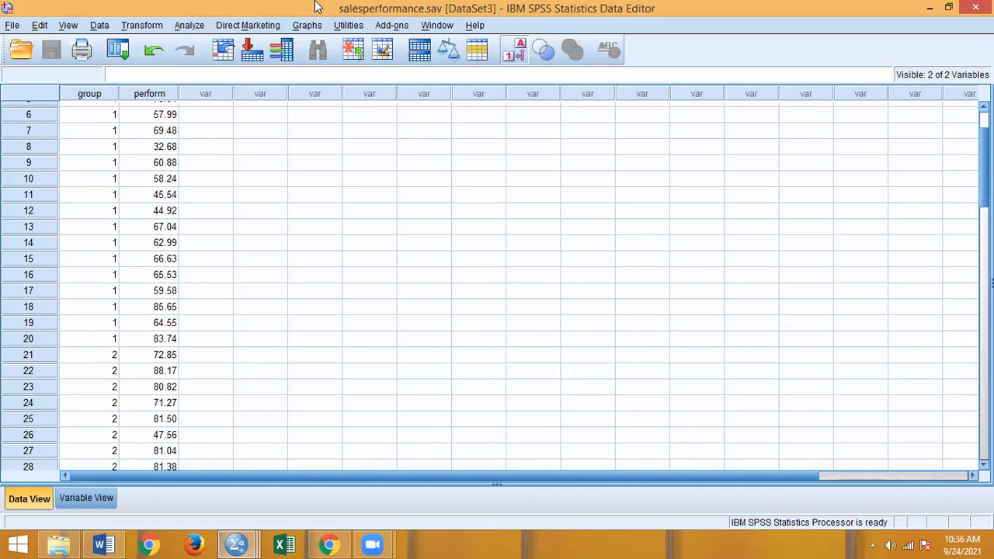
Open the Chart Builder and set the measurement level of the Sales training group variable to Nominal.
left_click(308, 26)
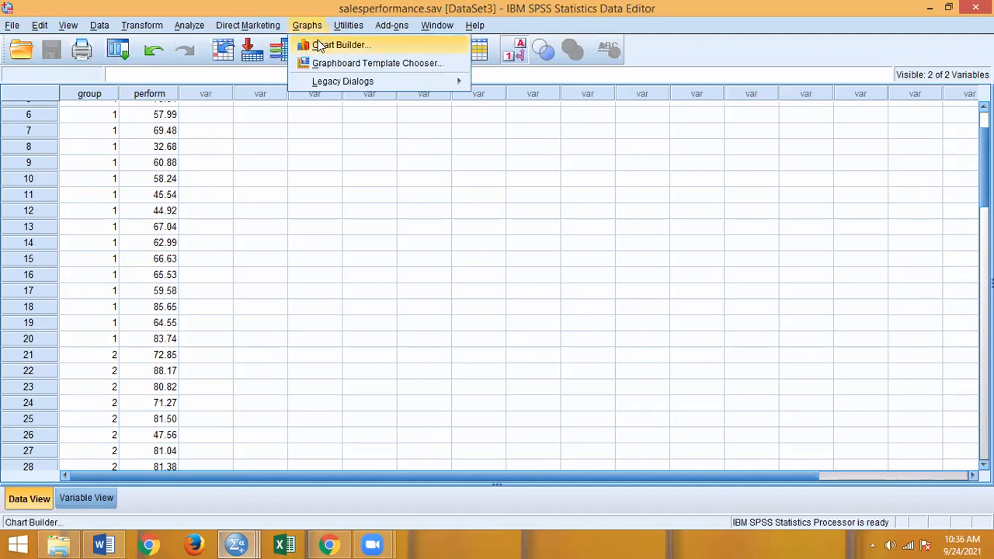
left_click(318, 45)
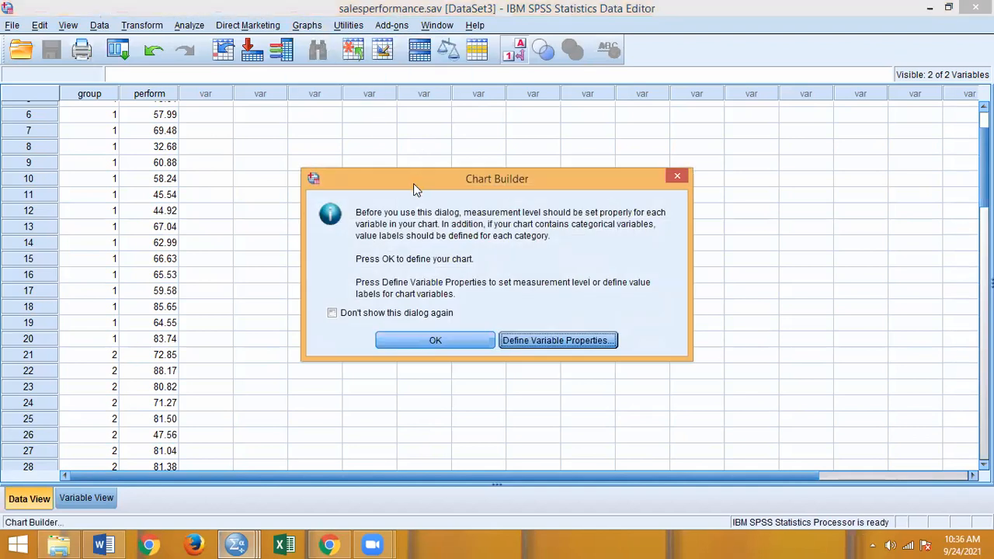
left_click(614, 32)
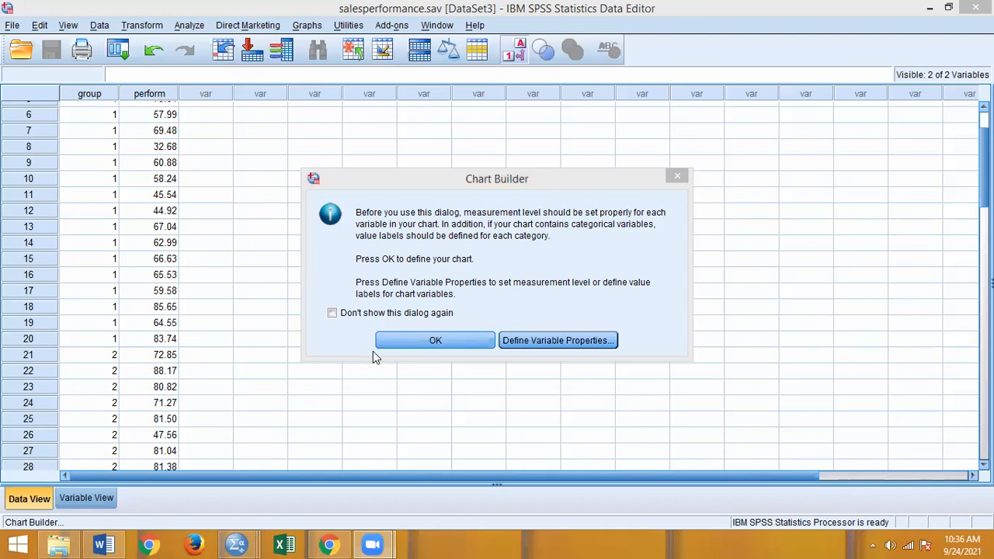
left_click(420, 342)
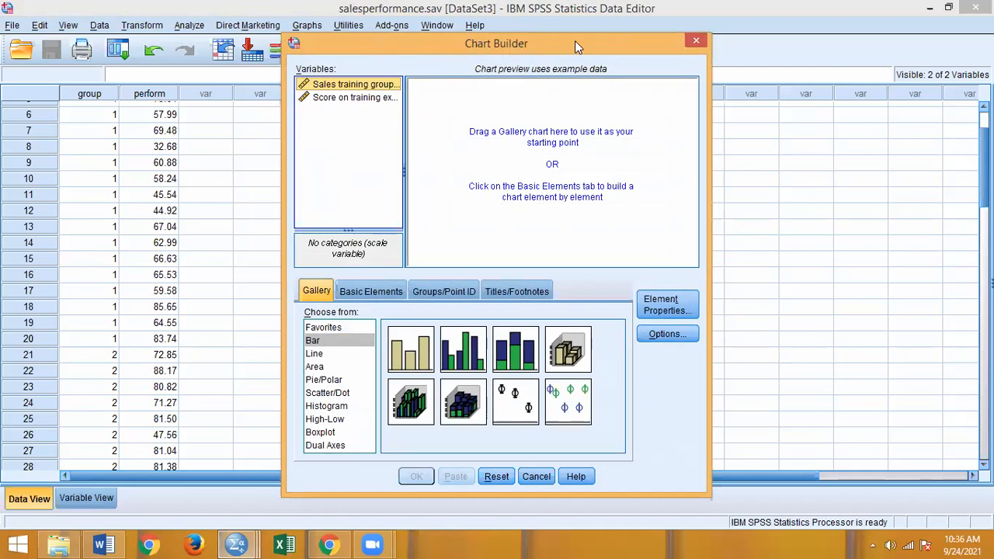
left_click(338, 95)
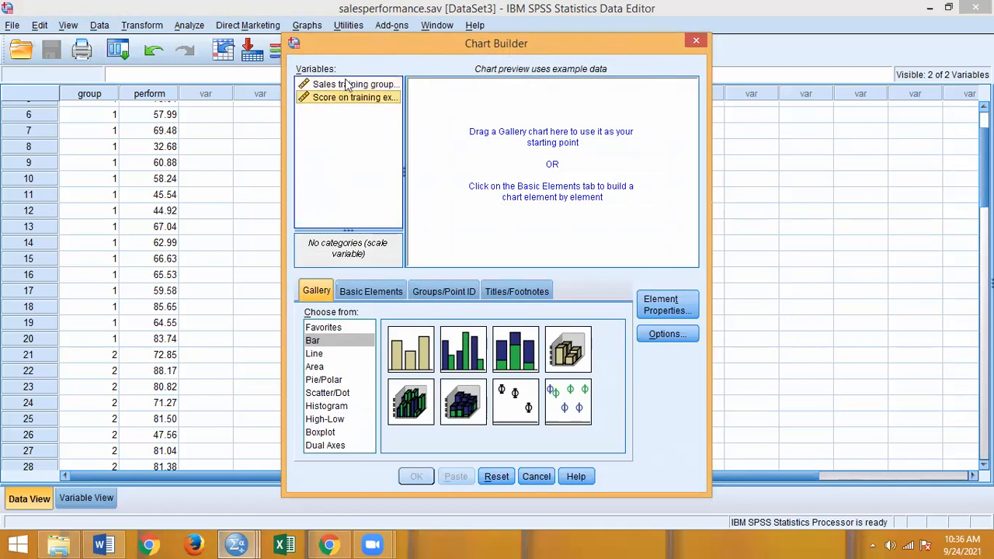
left_click(347, 86)
right_click(347, 86)
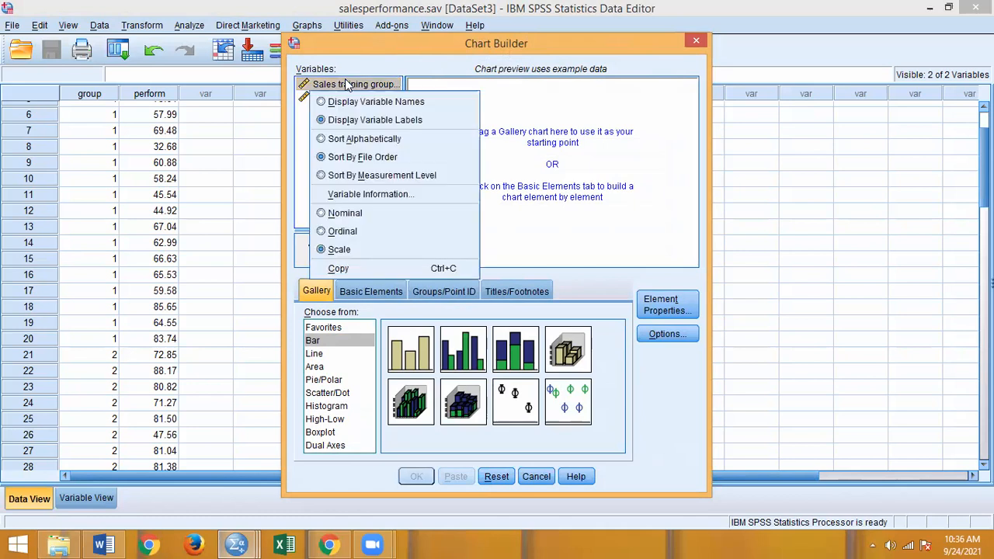
left_click(348, 217)
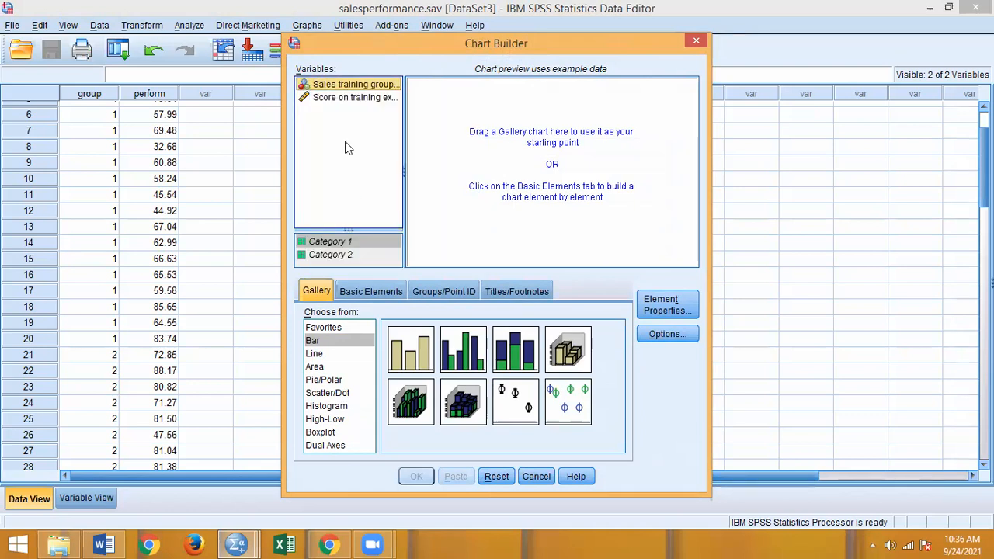
right_click(353, 90)
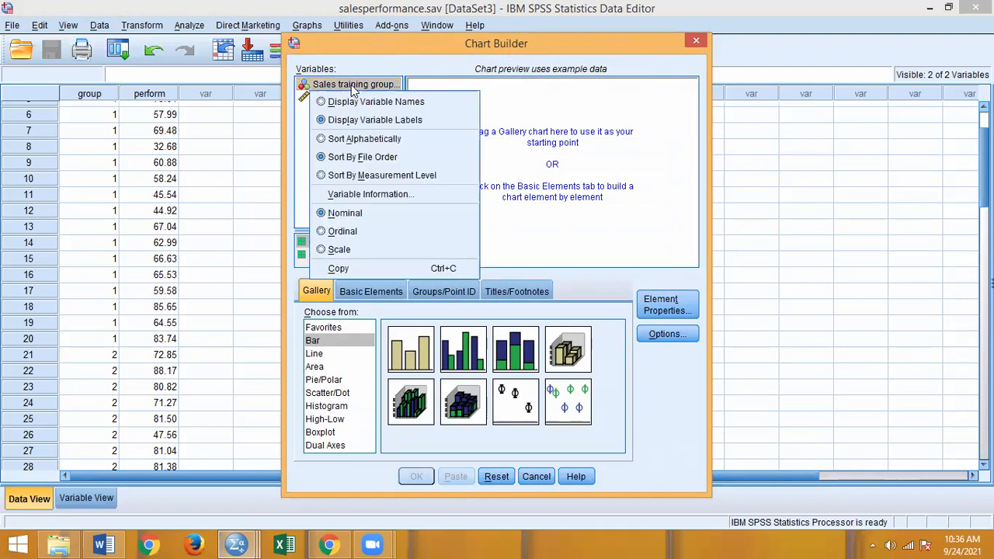
left_click(349, 221)
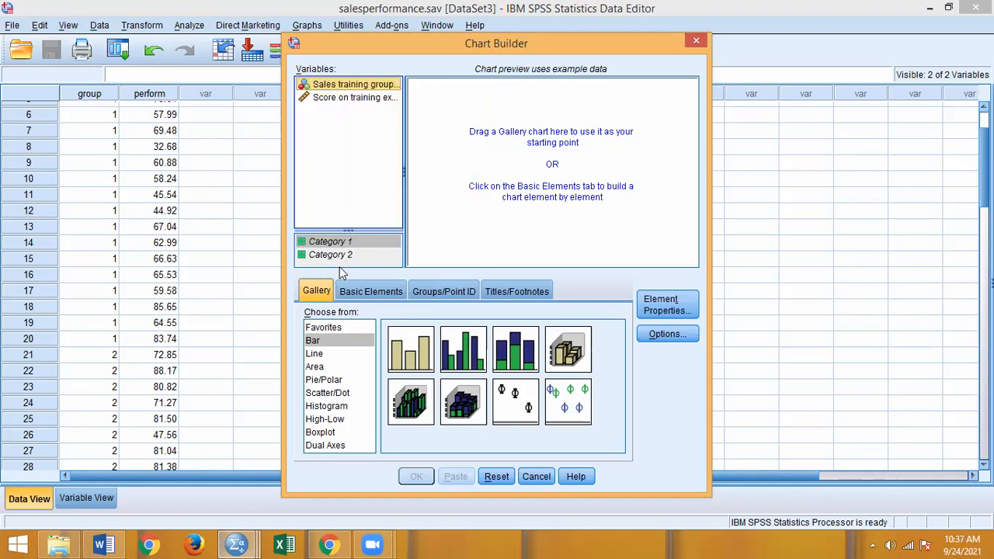
Set up a simple error bar chart with Sales training group on the x-axis and Score on training exam on the y-axis.
left_click(335, 345)
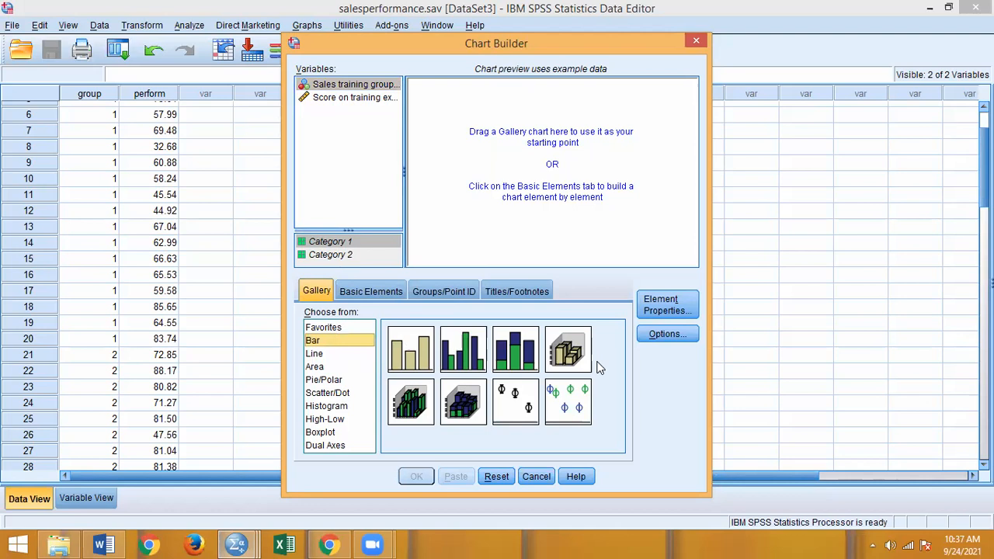
left_click(513, 398)
left_click_drag(513, 397, 507, 126)
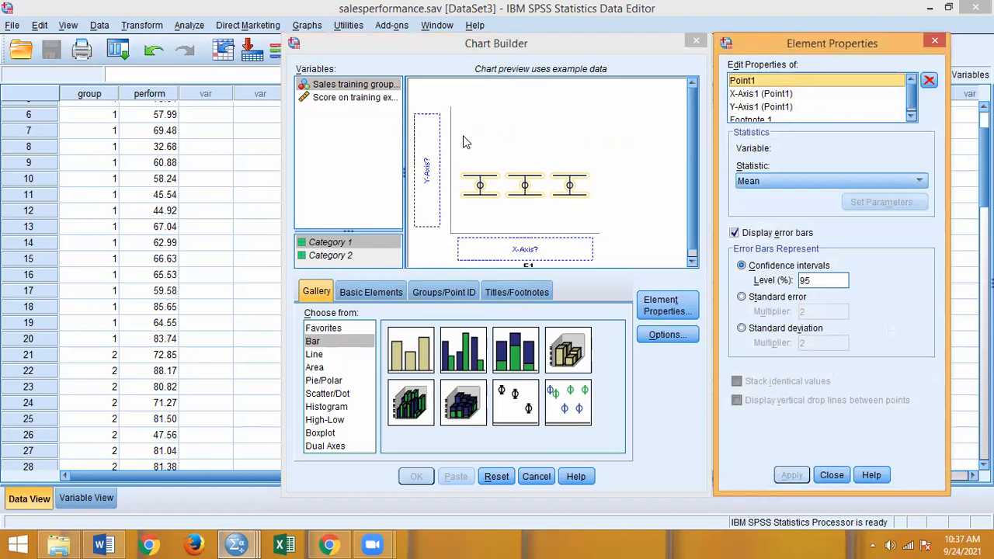
left_click_drag(368, 91, 475, 248)
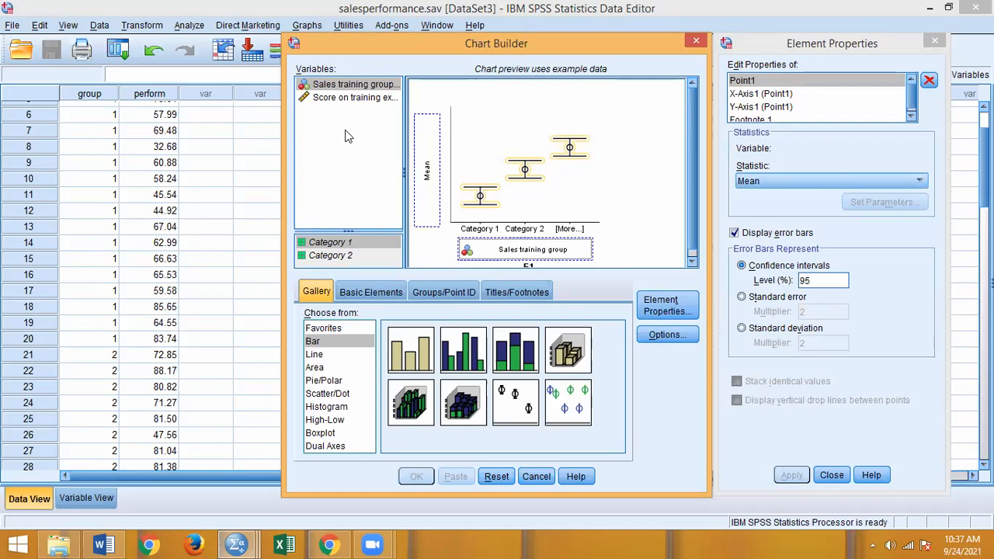
left_click(347, 98)
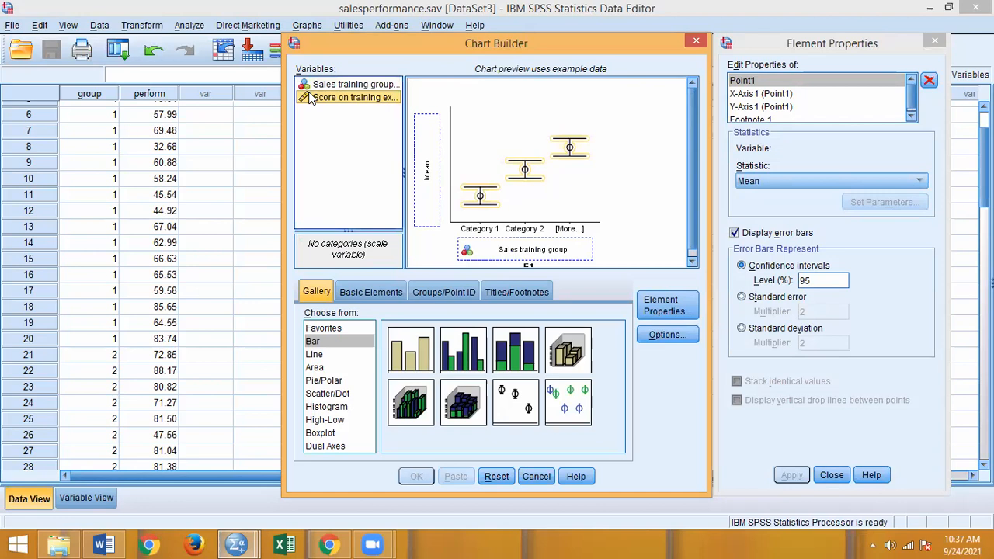
left_click_drag(320, 101, 420, 163)
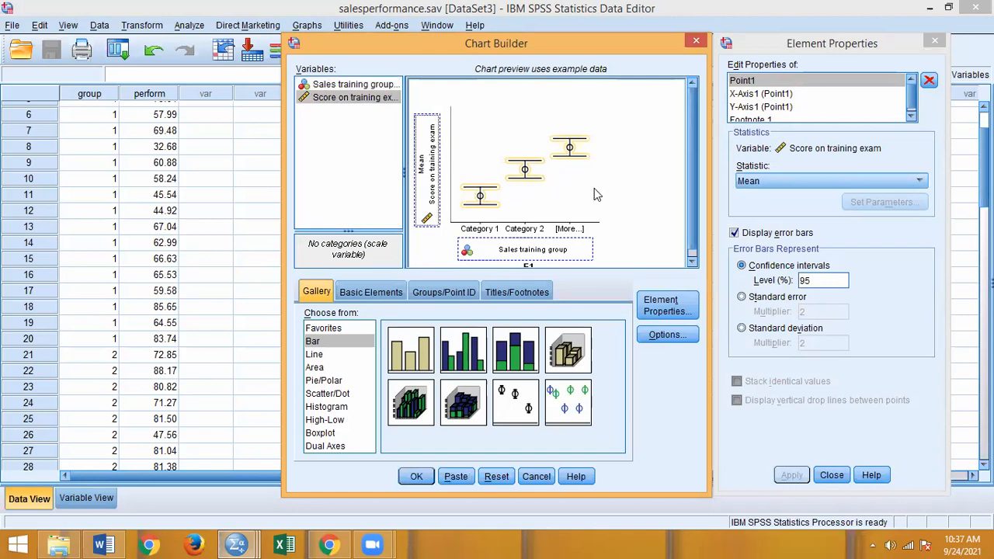
Keep Mean as the chart statistic and apply error bars that represent the standard error with a multiplier of 2.
left_click(758, 181)
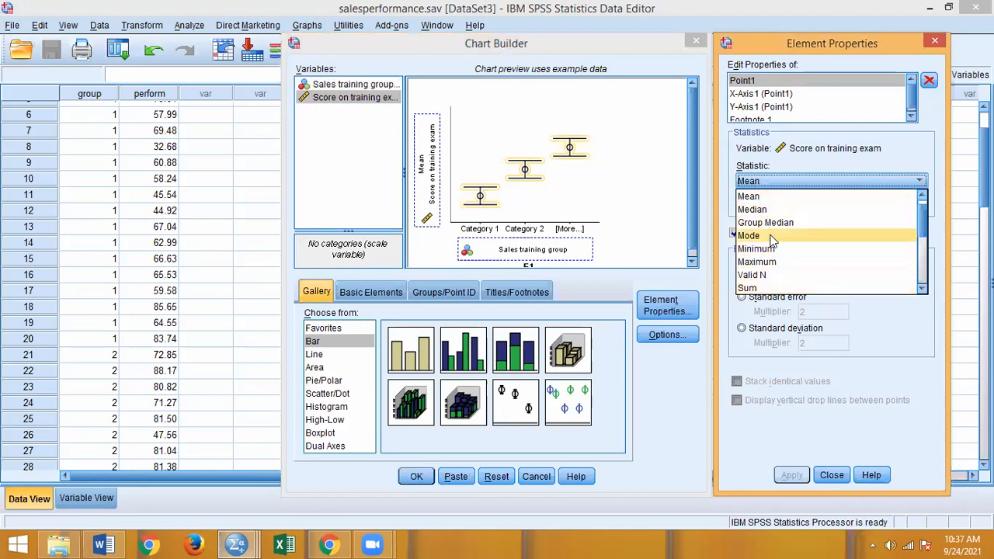
left_click(763, 196)
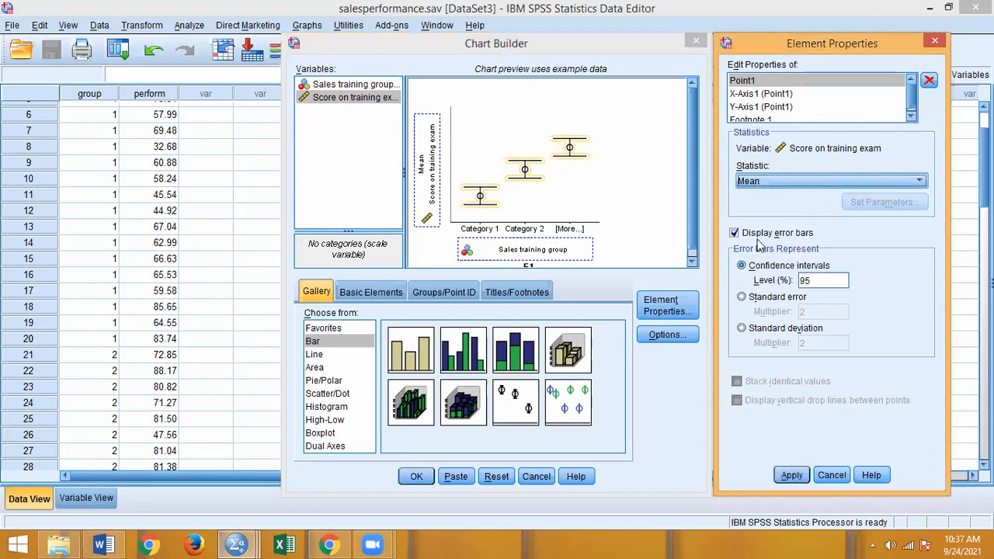
left_click(764, 300)
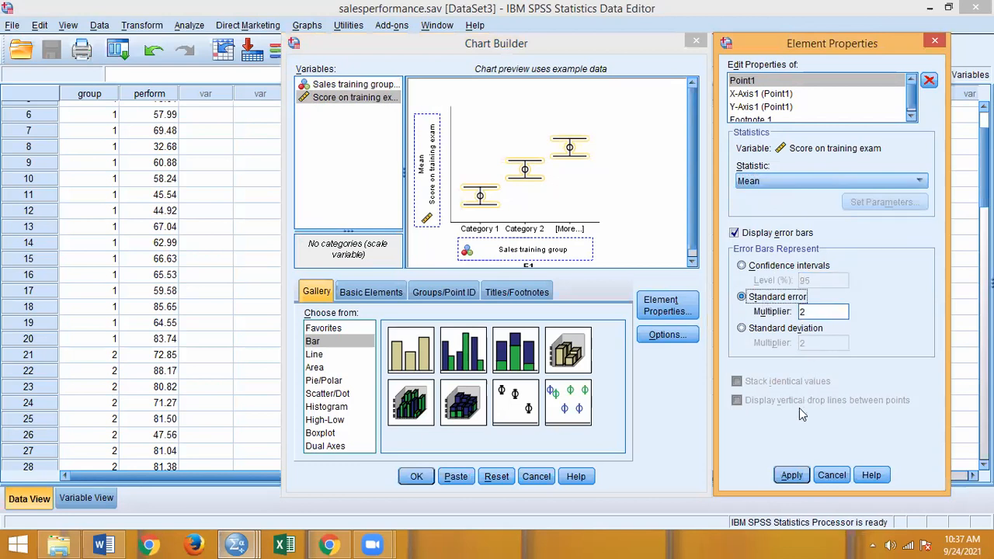
left_click(793, 474)
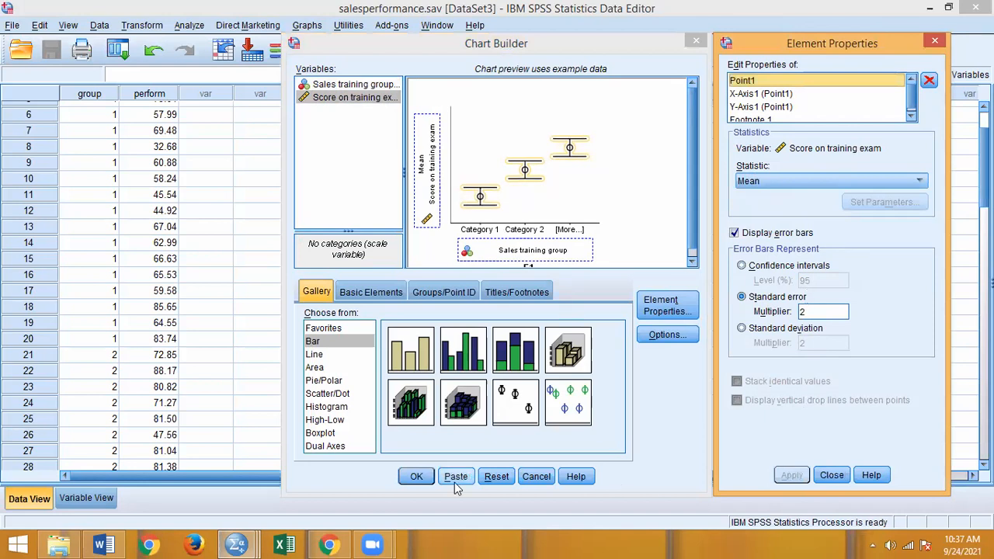
left_click(664, 295)
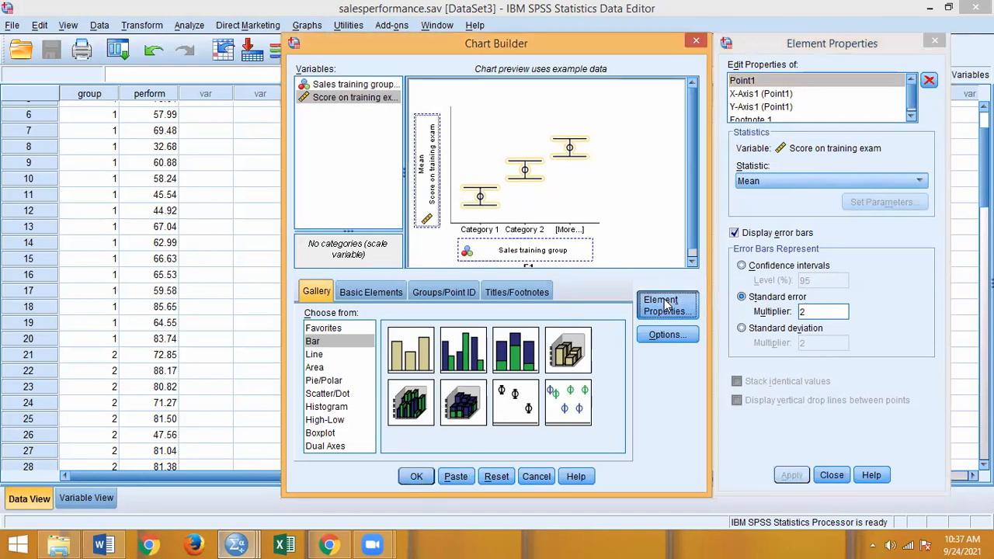
left_click(664, 334)
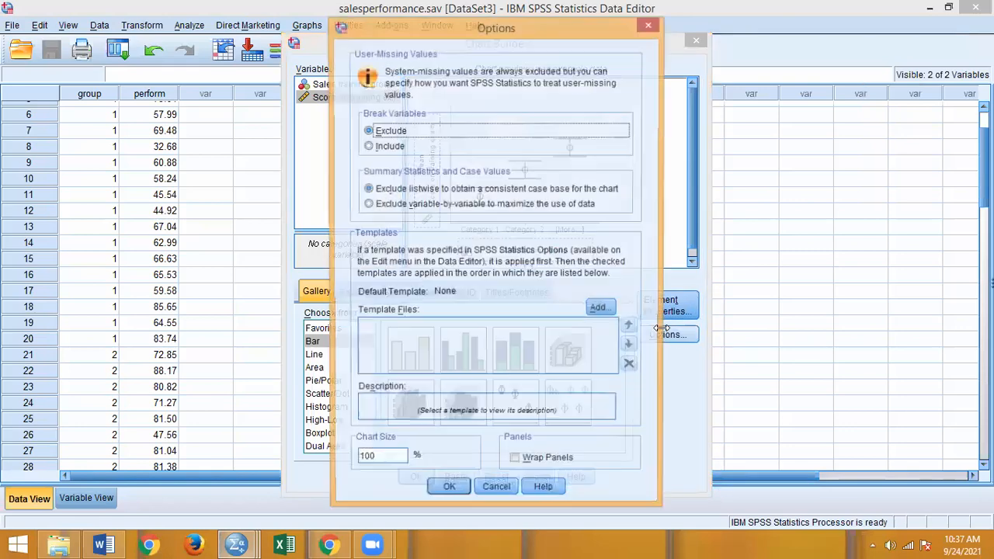
left_click(498, 488)
Generate the error bar chart of mean exam scores by training group and select it in the output.
left_click(418, 479)
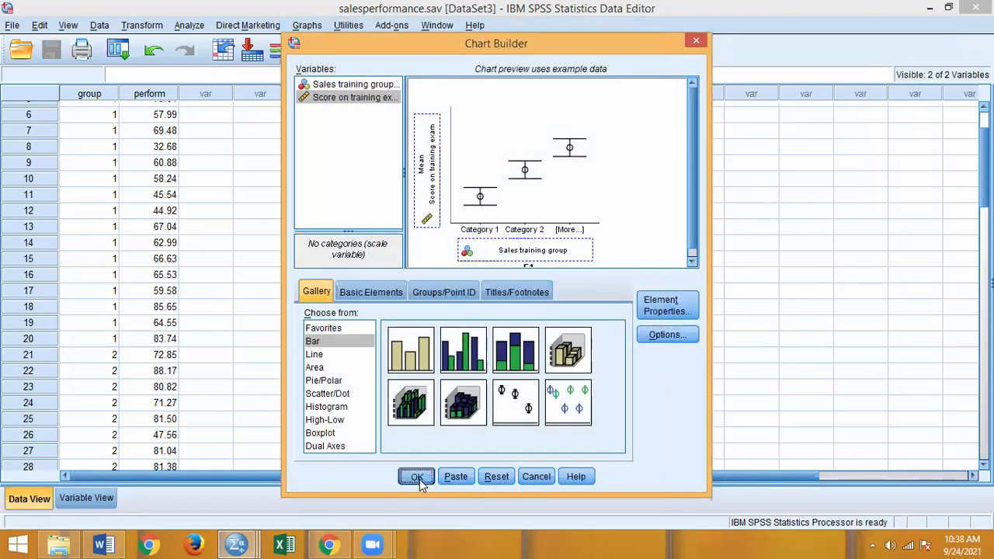
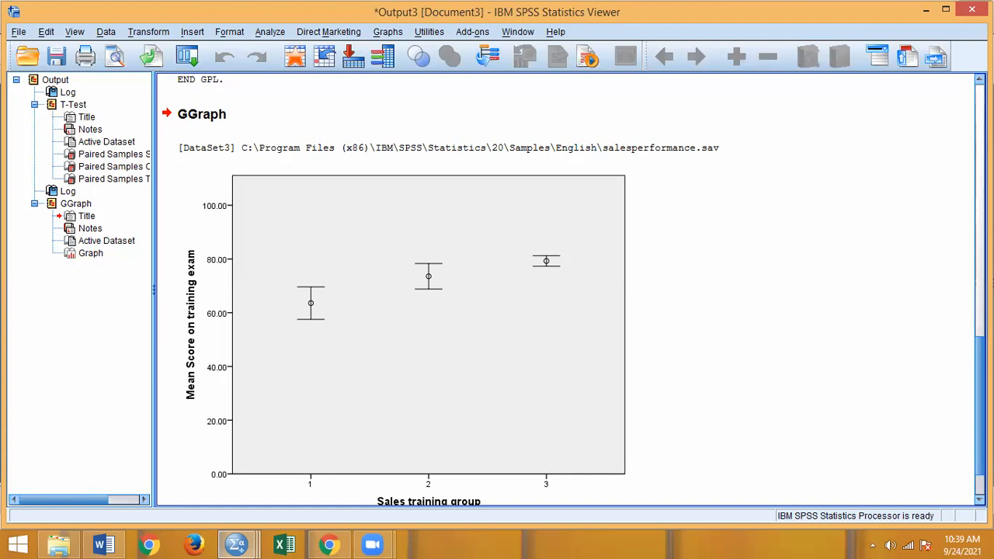
left_click(590, 315)
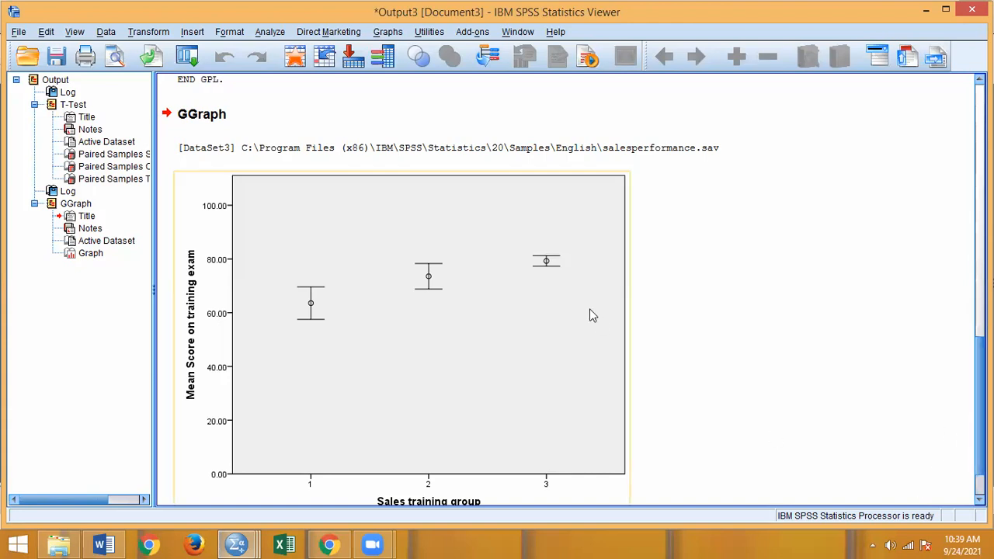
left_click(427, 269)
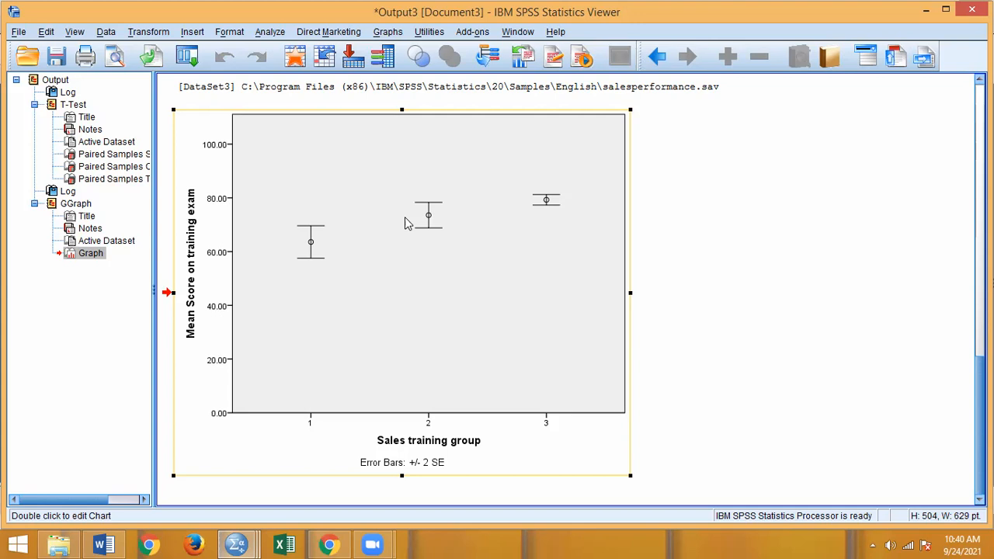
Examine the spread of the error bars for the three sales training groups and review the preceding output.
left_click(683, 210)
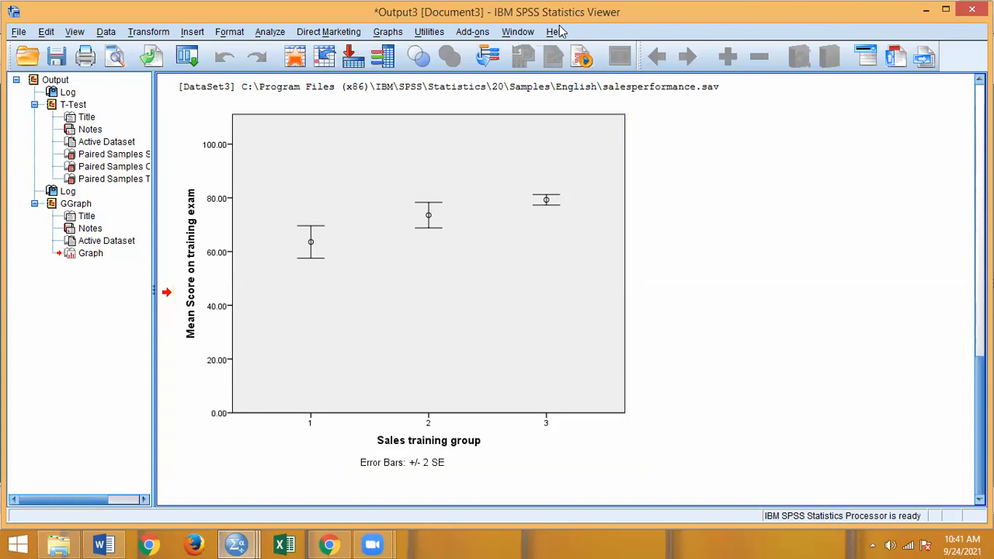
left_click(532, 133)
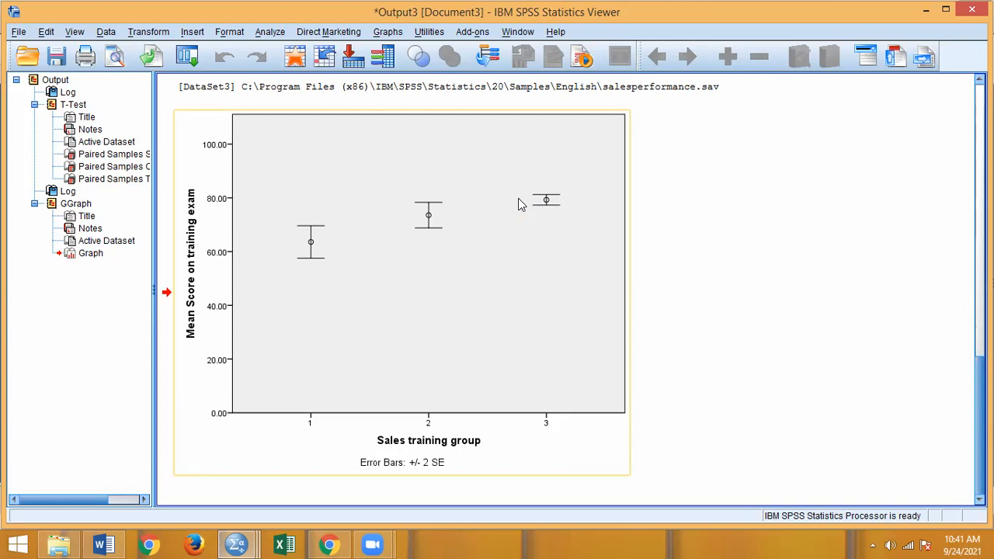
left_click(651, 233)
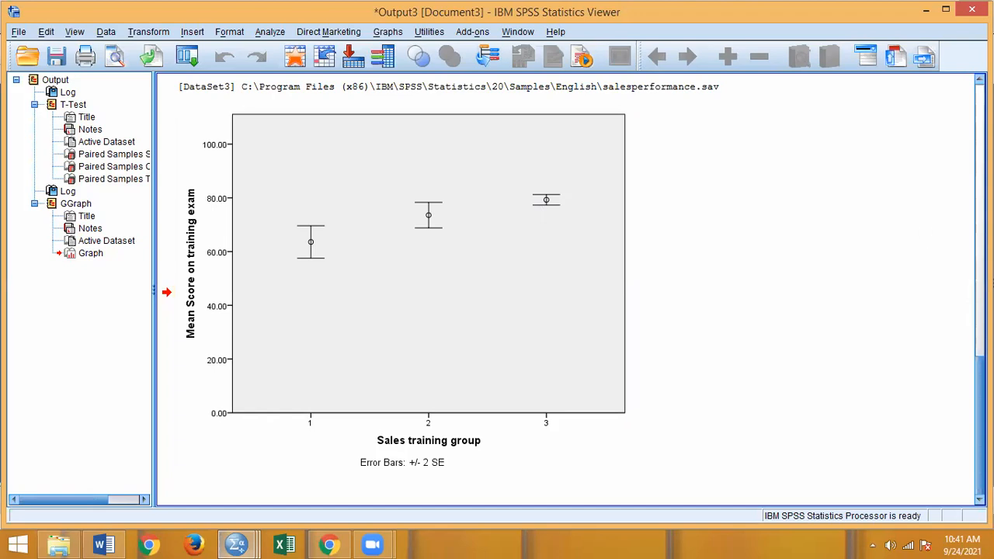
scroll(565, 287, "up", 5)
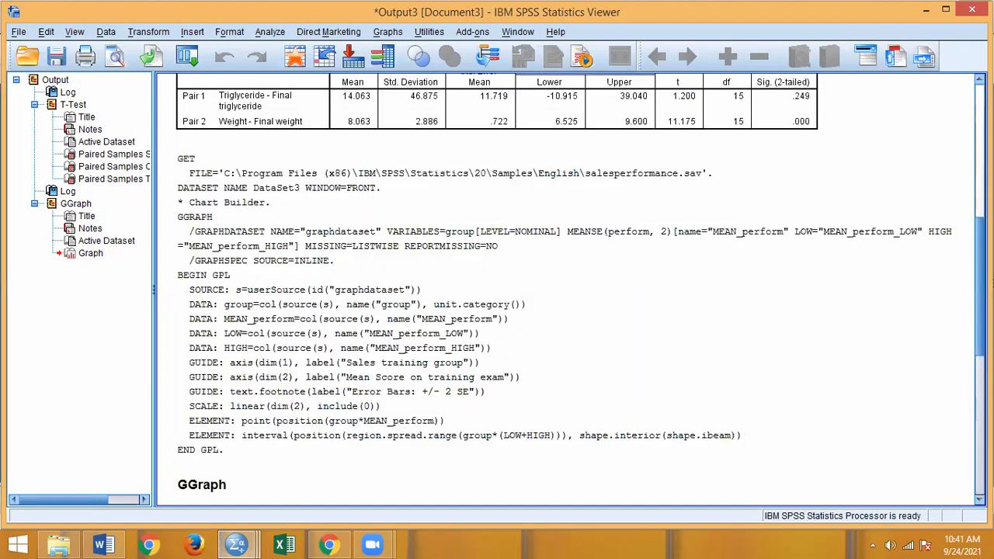
scroll(565, 287, "down", 5)
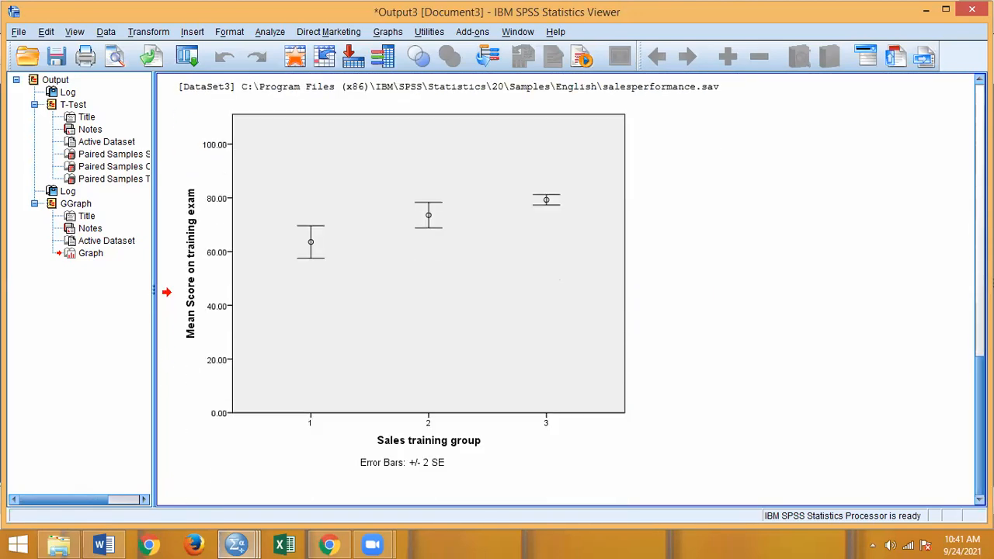
scroll(565, 287, "up", 10)
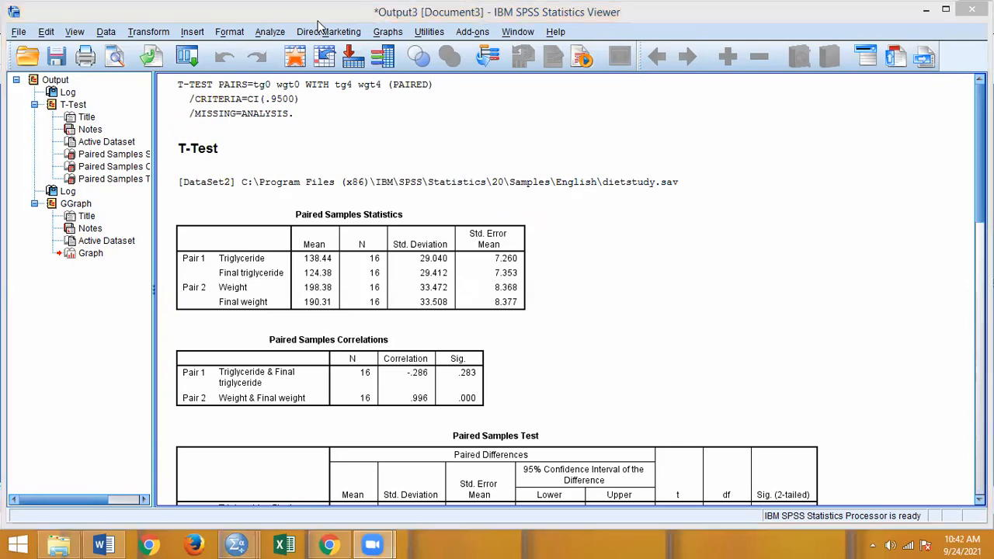
Set up a One-Way ANOVA with Score on training exam as the dependent variable and Sales training group as the factor.
left_click(271, 32)
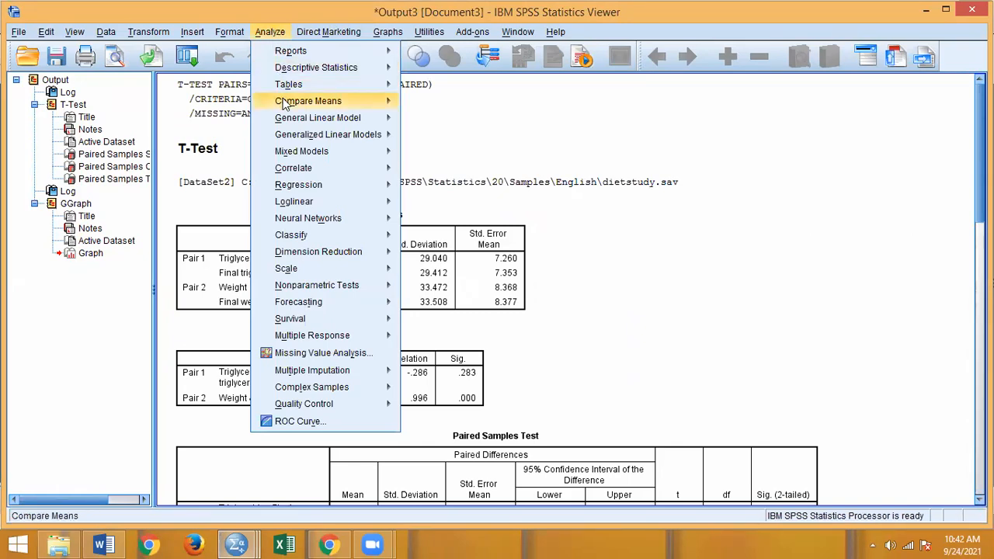
mouse_move(289, 117)
mouse_move(328, 99)
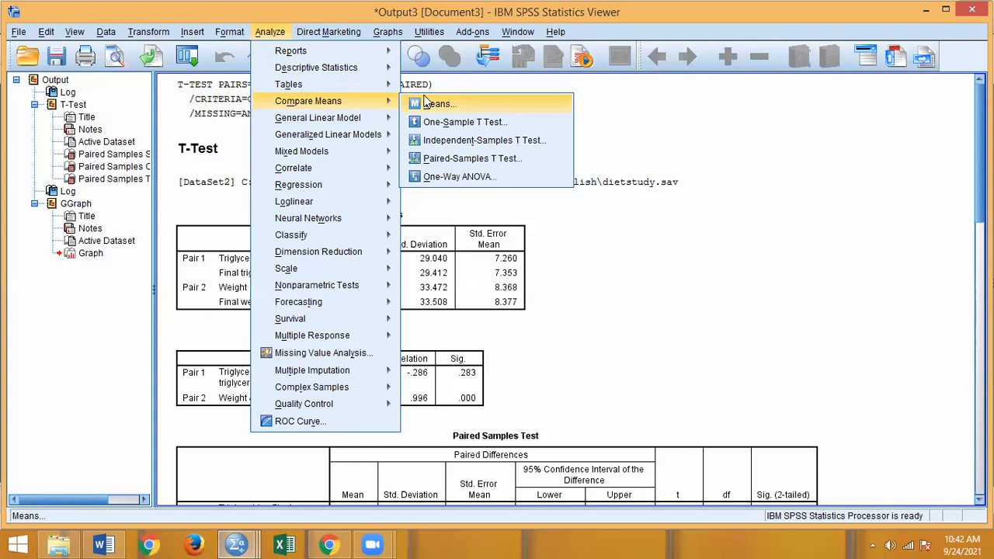
left_click(457, 176)
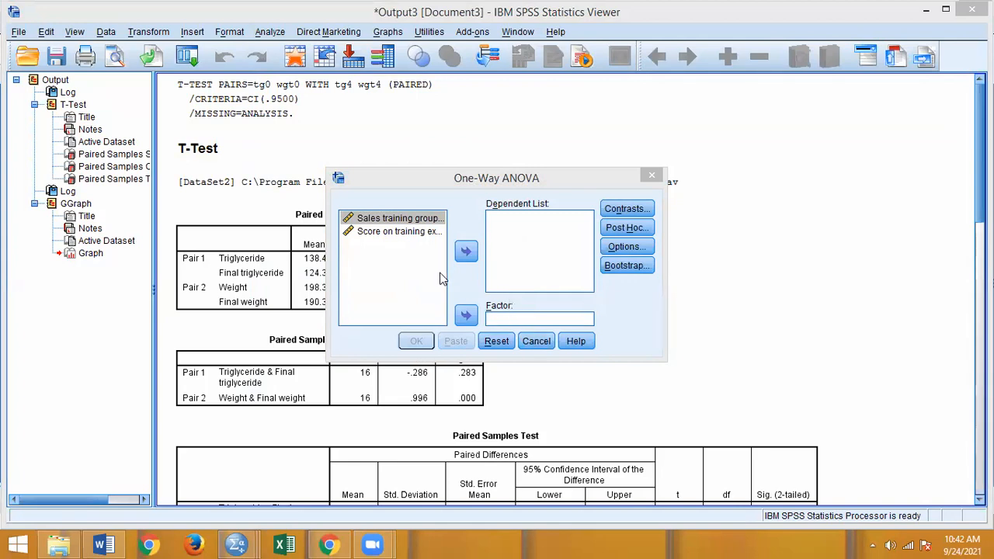
left_click(410, 224)
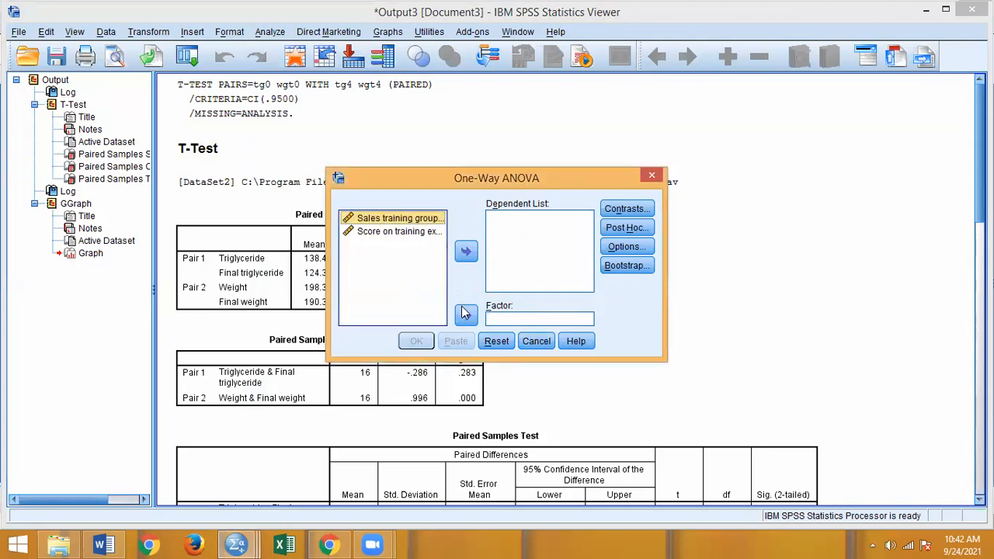
left_click(465, 316)
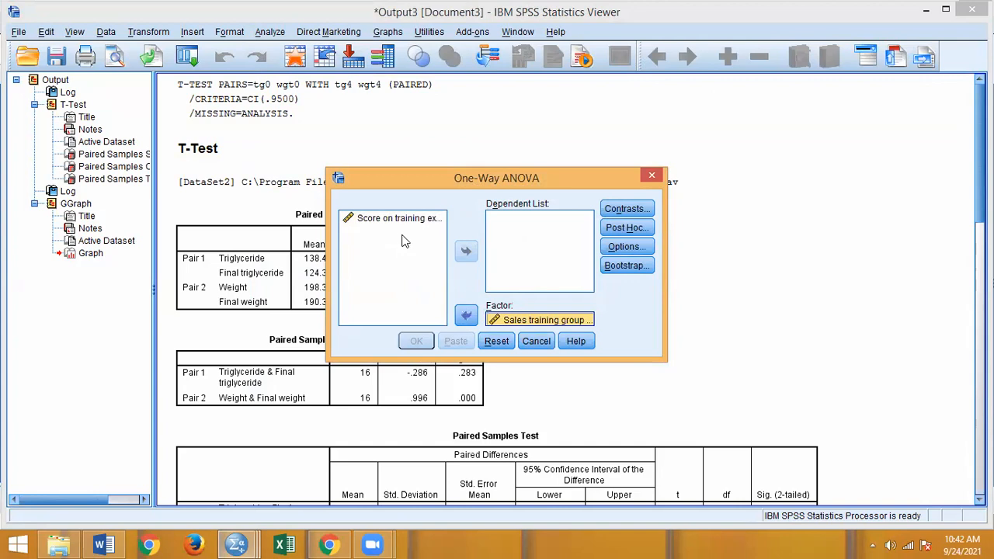
left_click(404, 219)
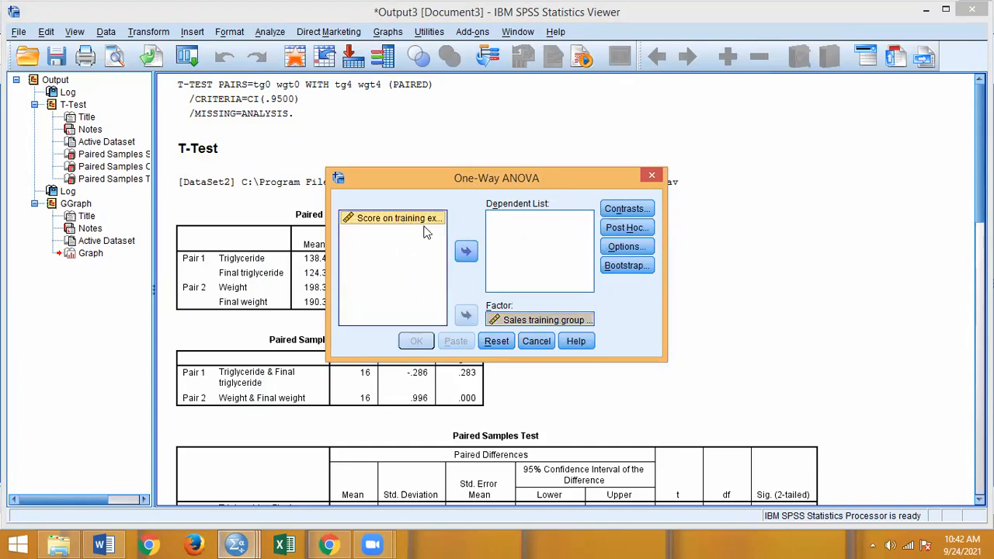
left_click(464, 250)
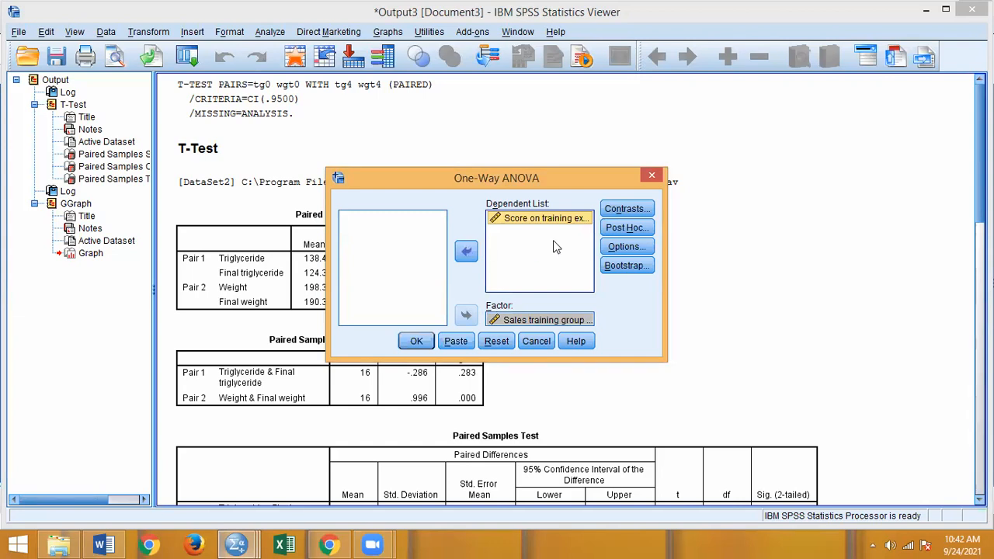
Request Descriptive statistics and the Homogeneity of variance test without adding contrasts, and run the One-Way ANOVA.
left_click(641, 212)
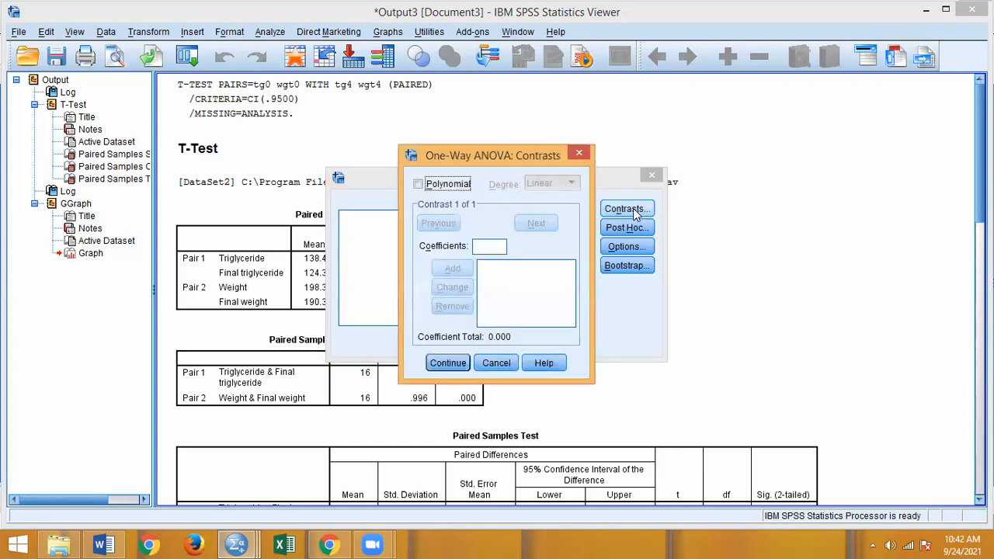
left_click(500, 362)
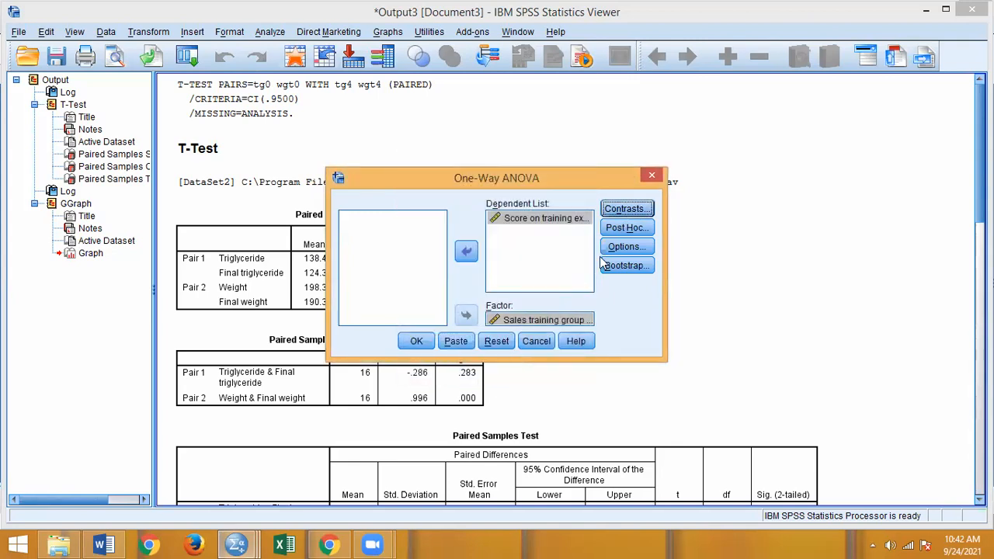
left_click(621, 246)
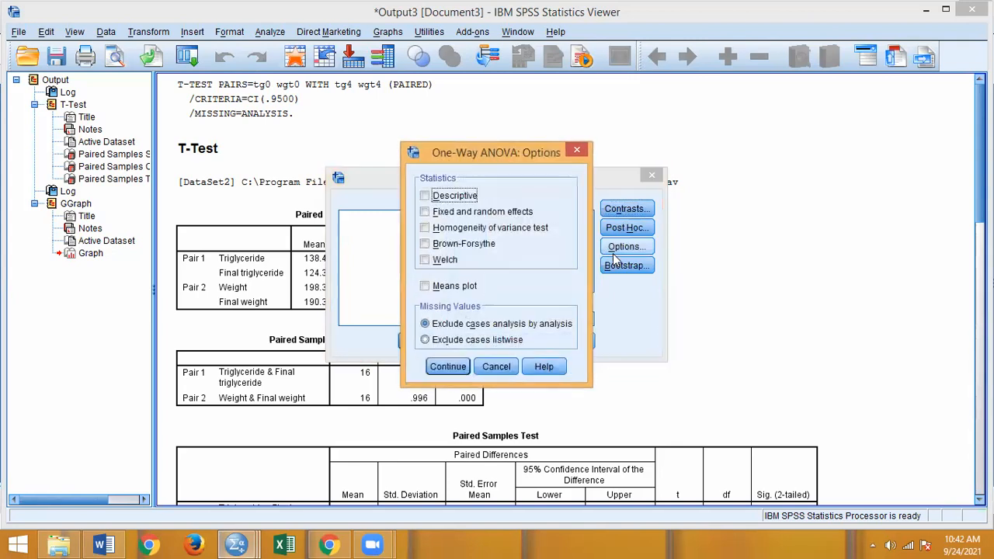
left_click(425, 196)
left_click(426, 228)
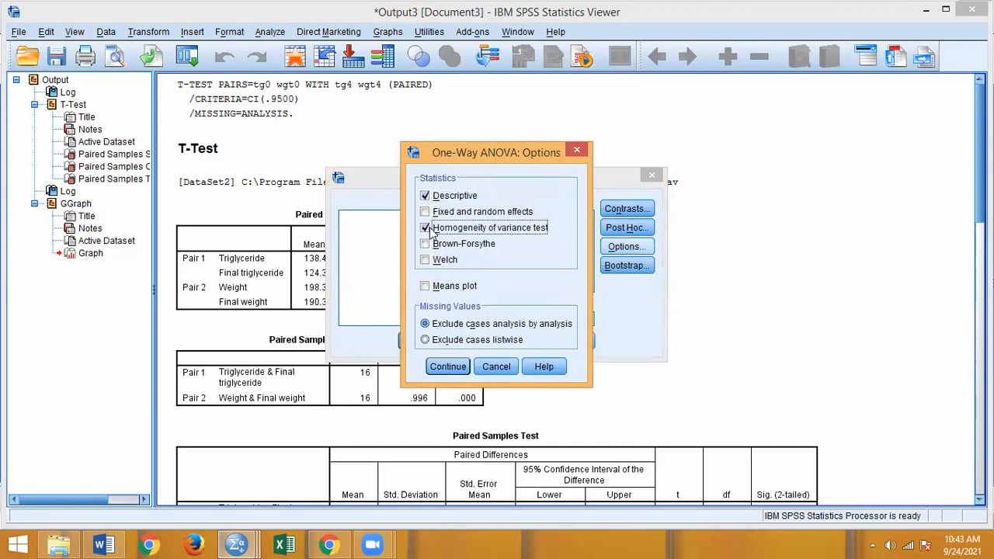
left_click(448, 367)
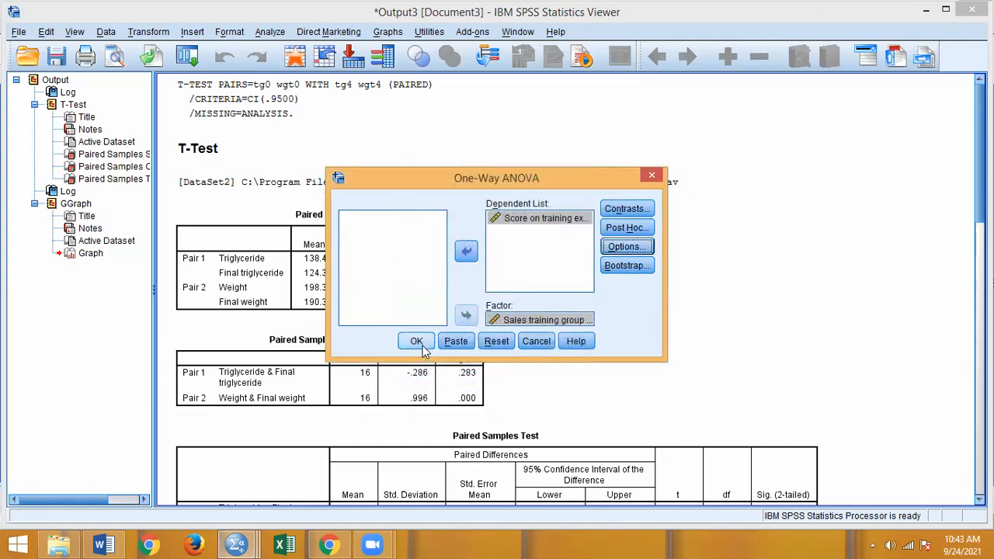
left_click(417, 341)
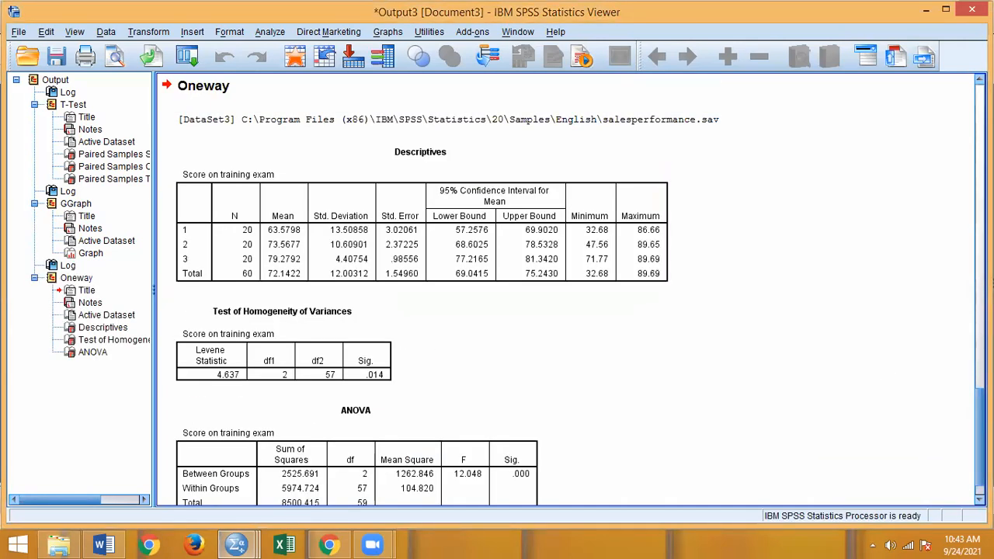
Examine the Descriptives, Test of Homogeneity of Variances and ANOVA tables alongside the error bar chart.
scroll(565, 289, "up", 5)
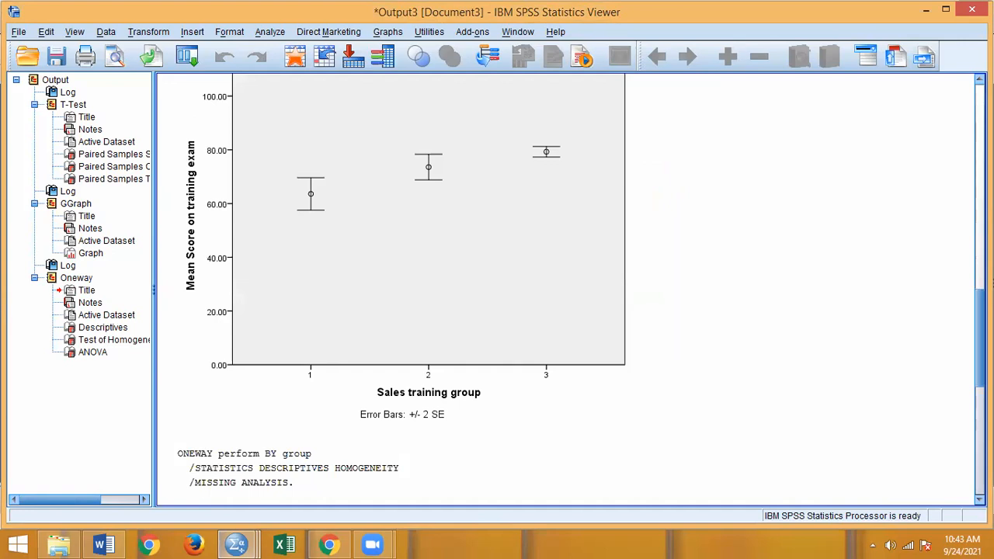
scroll(565, 289, "down", 5)
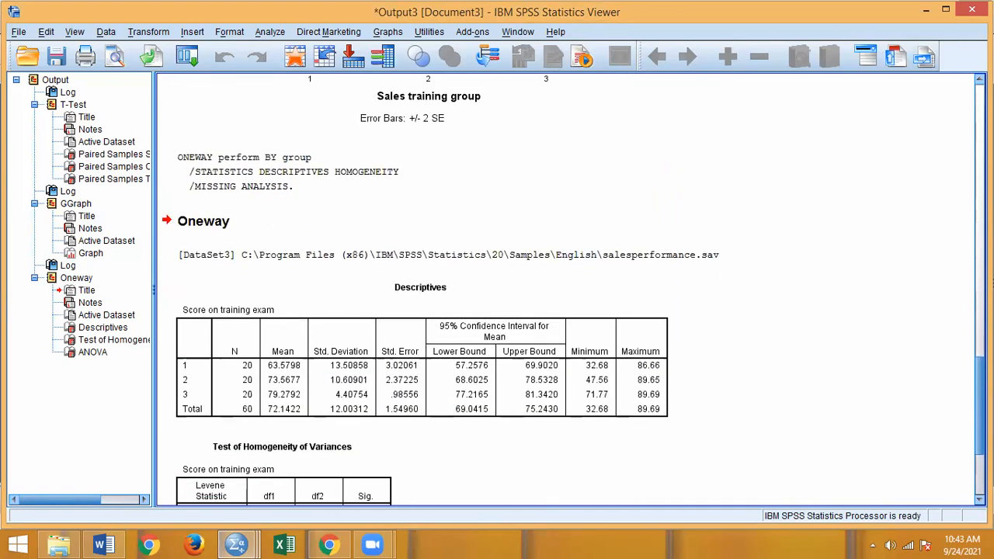
scroll(565, 289, "down", 3)
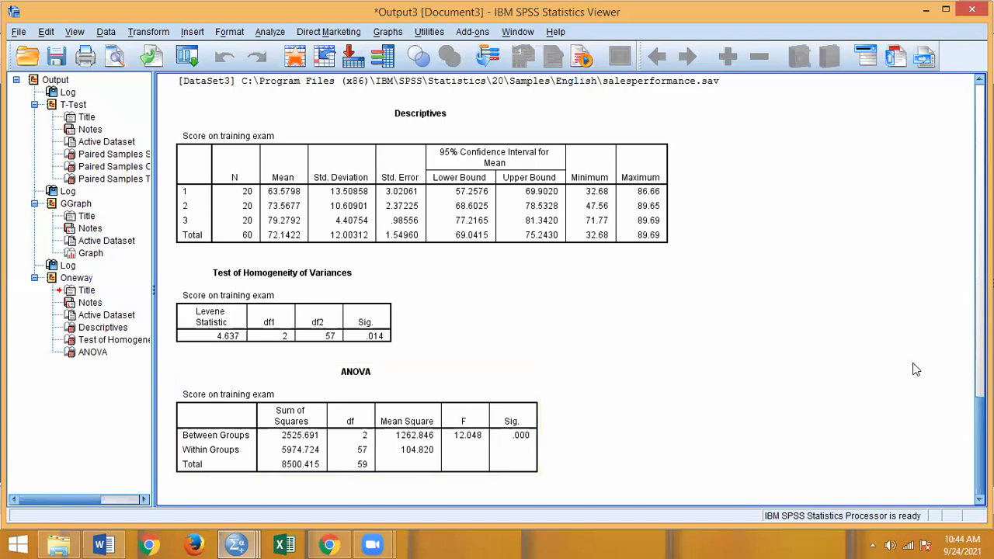
scroll(967, 363, "up", 8)
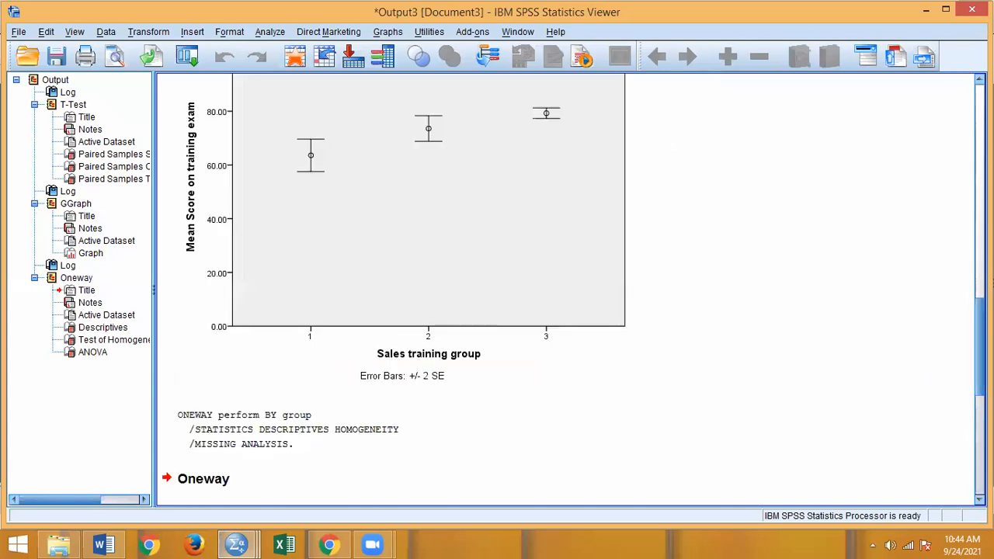
scroll(967, 310, "down", 10)
scroll(967, 184, "up", 10)
scroll(967, 184, "up", 15)
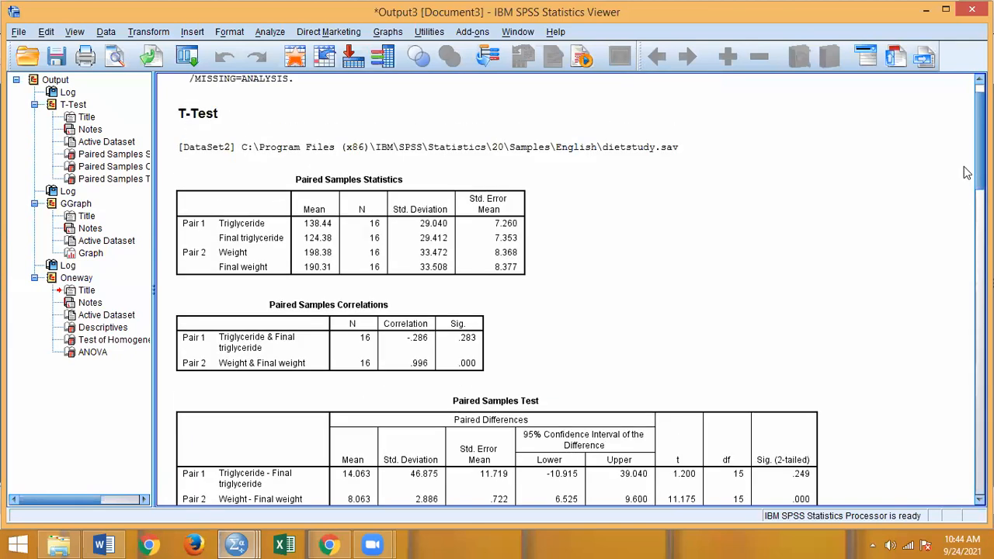
Rerun the One-Way ANOVA for the exam scores with the Tukey's-b post hoc test at the 0.05 significance level.
left_click(276, 31)
mouse_move(337, 103)
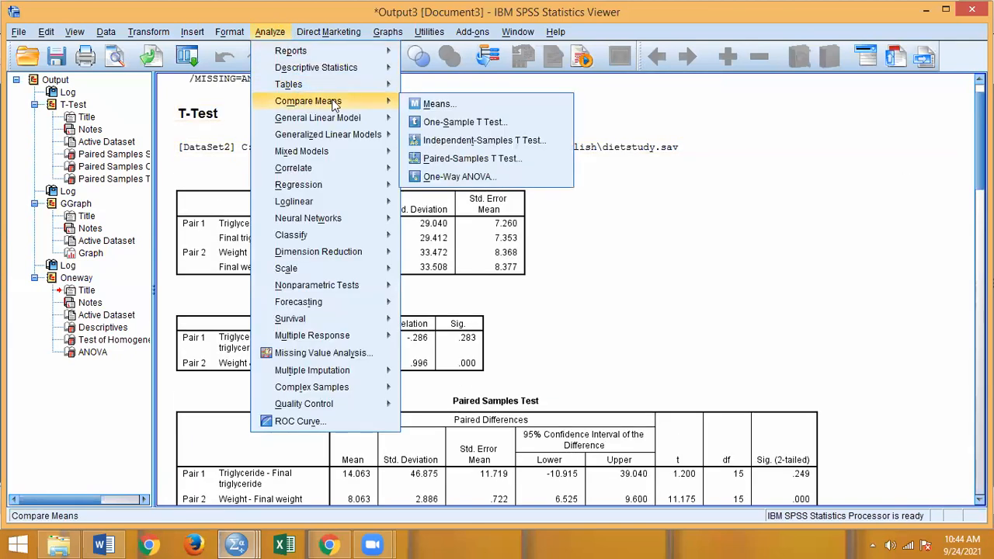
left_click(460, 177)
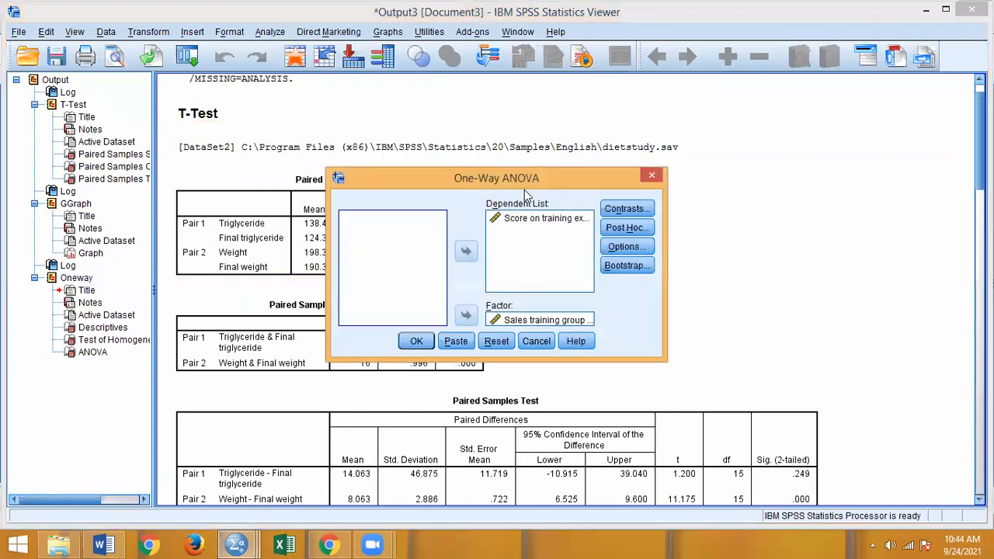
left_click(636, 233)
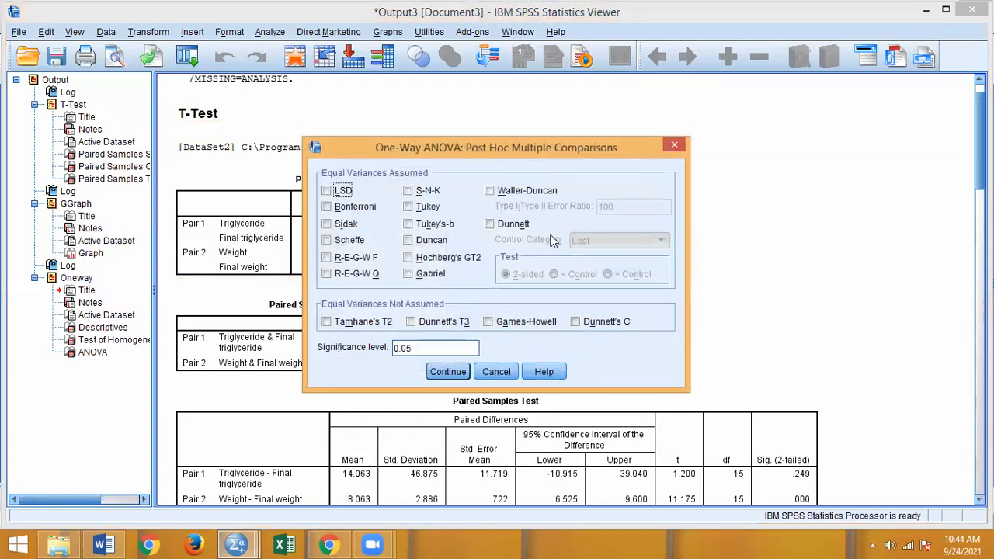
left_click(412, 213)
left_click(410, 208)
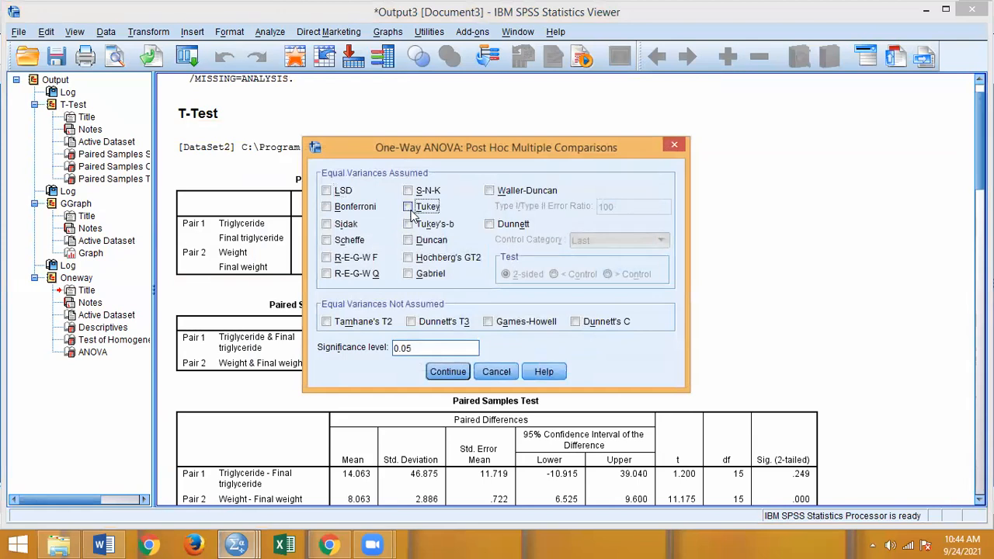
left_click(410, 225)
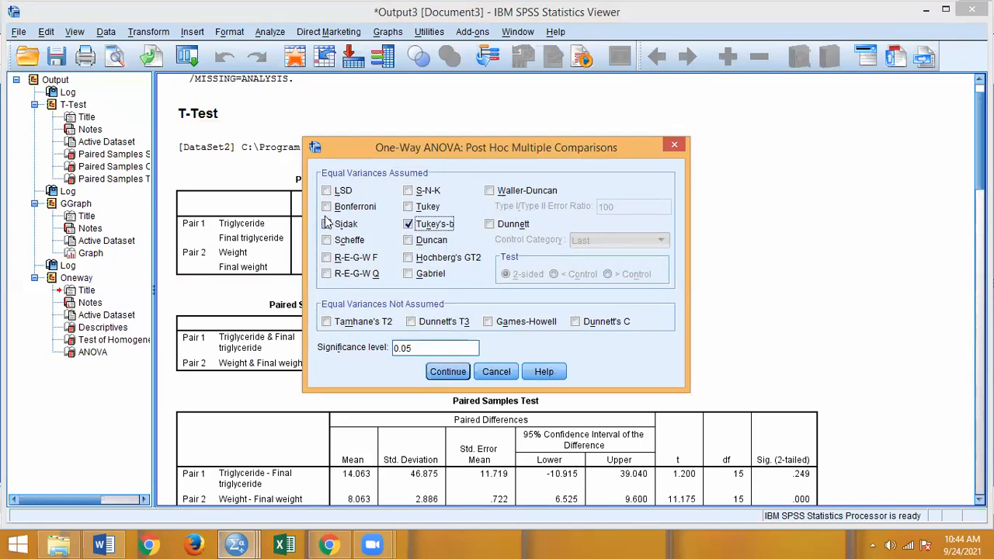
left_click(456, 372)
left_click(417, 343)
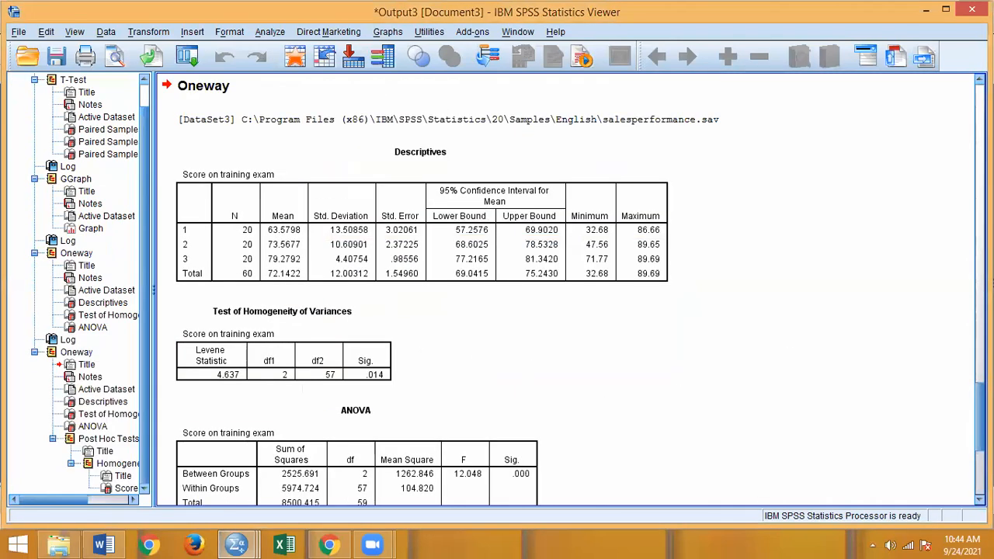
Examine the new Oneway results and the Tukey B homogeneous subsets table for the training groups.
scroll(571, 289, "up", 5)
scroll(571, 289, "down", 9)
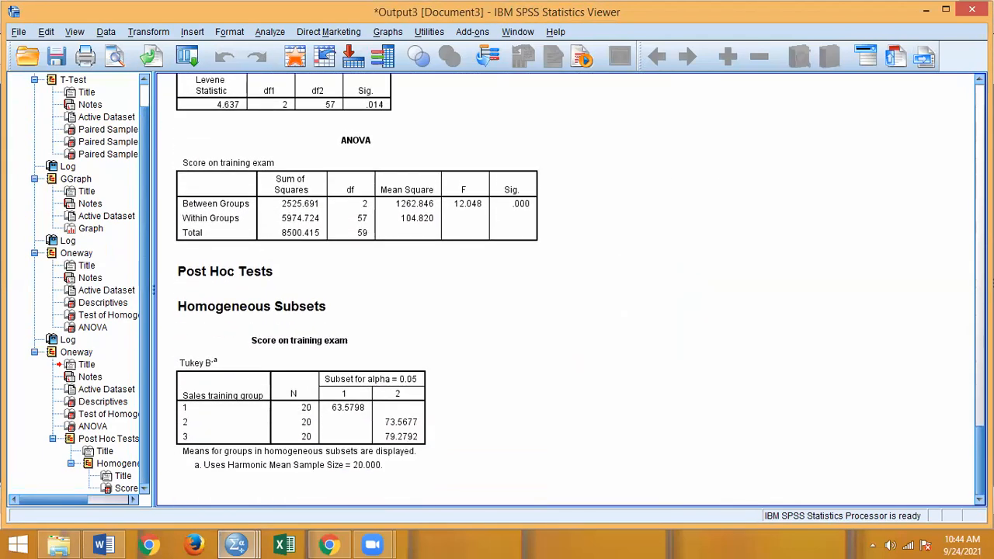
scroll(571, 289, "up", 5)
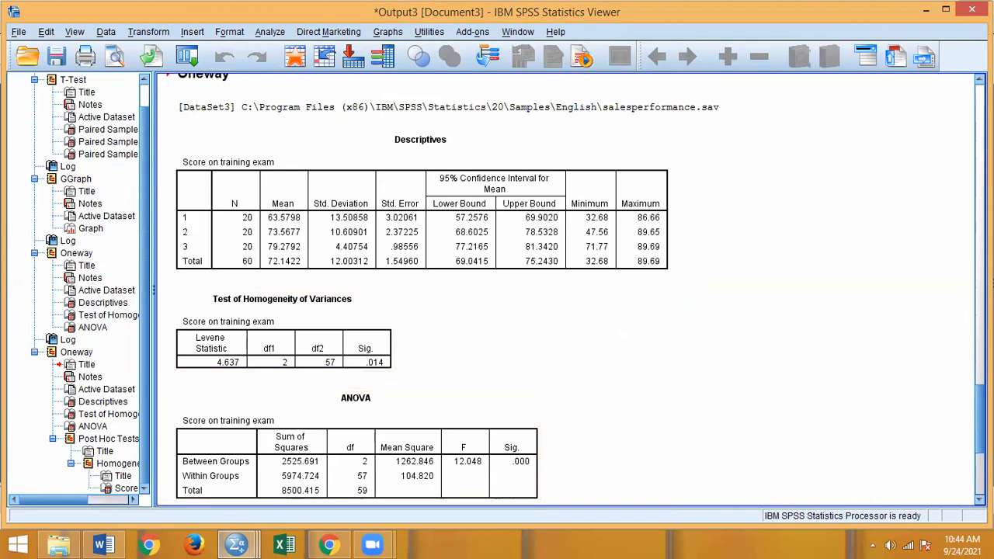
scroll(980, 450, "down", 5)
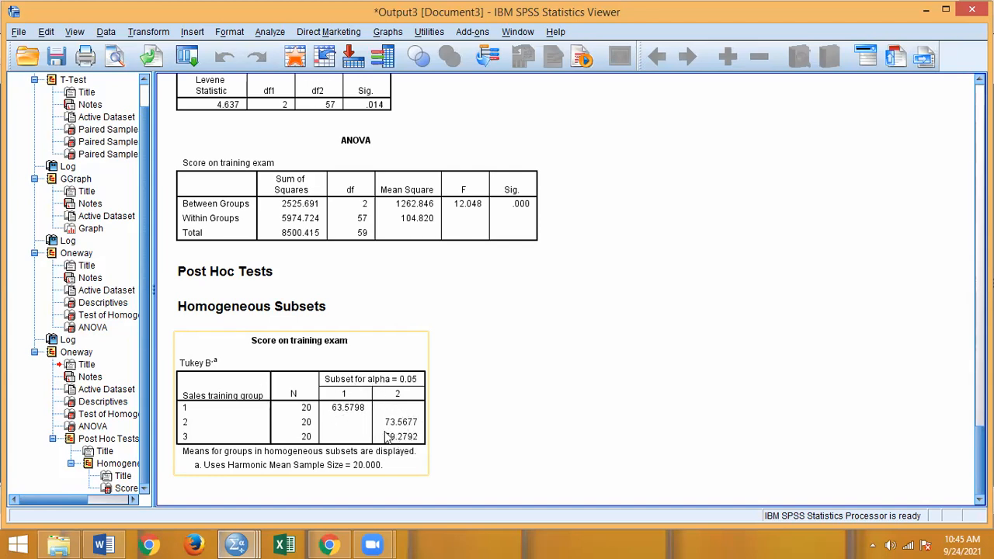
left_click(457, 407)
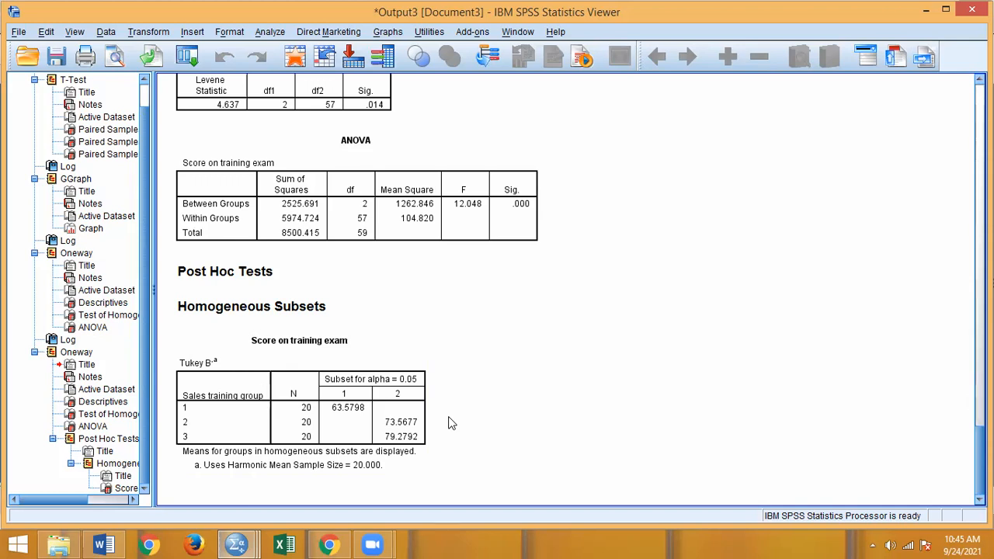
left_click(372, 439)
Rerun the One-Way ANOVA for the exam scores, adding the LSD and Duncan post hoc tests alongside Tukey's-b.
left_click(269, 33)
mouse_move(285, 83)
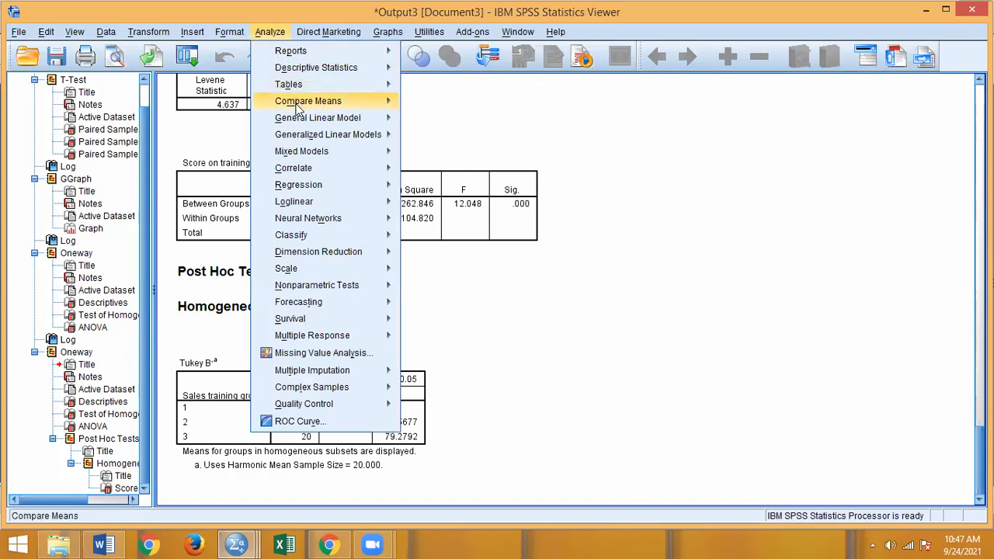
mouse_move(300, 104)
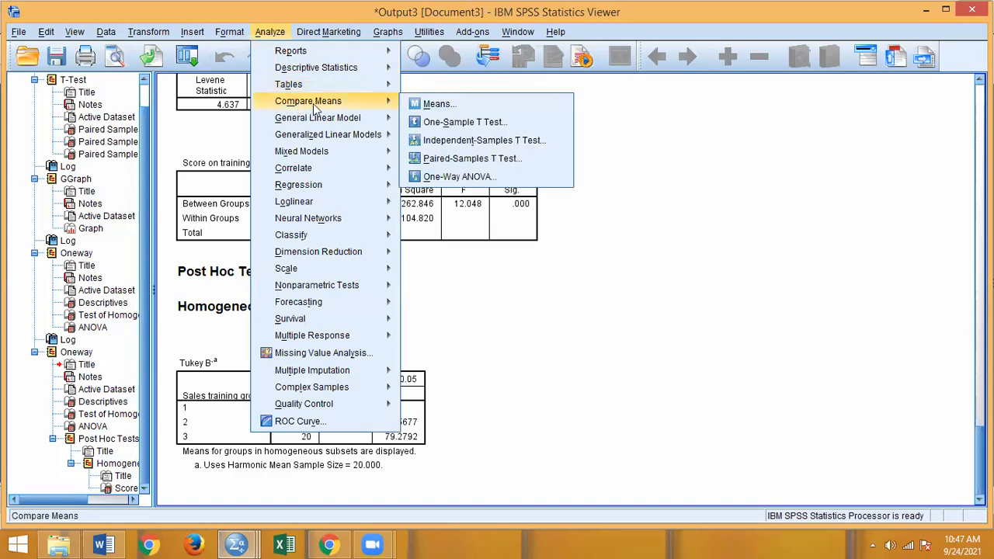
left_click(440, 177)
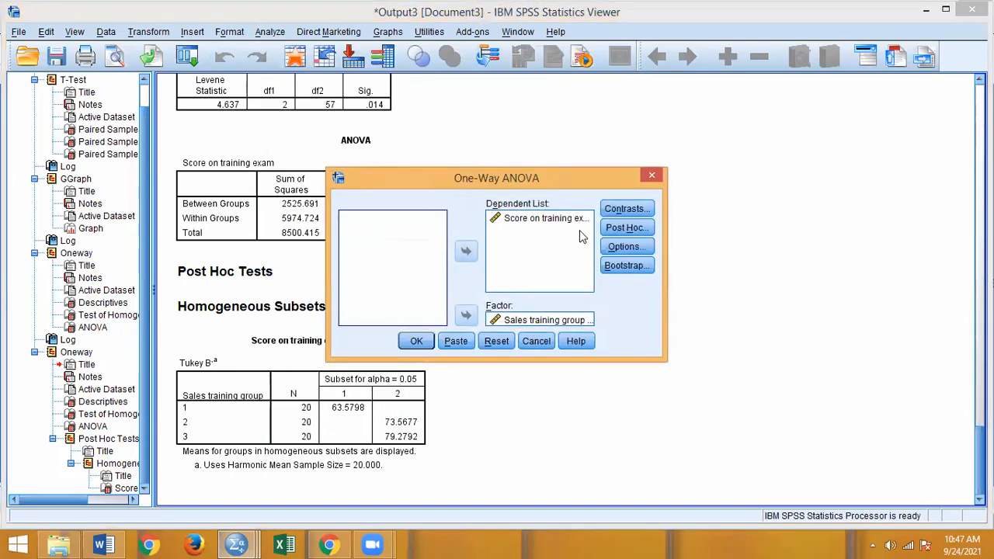
left_click(623, 229)
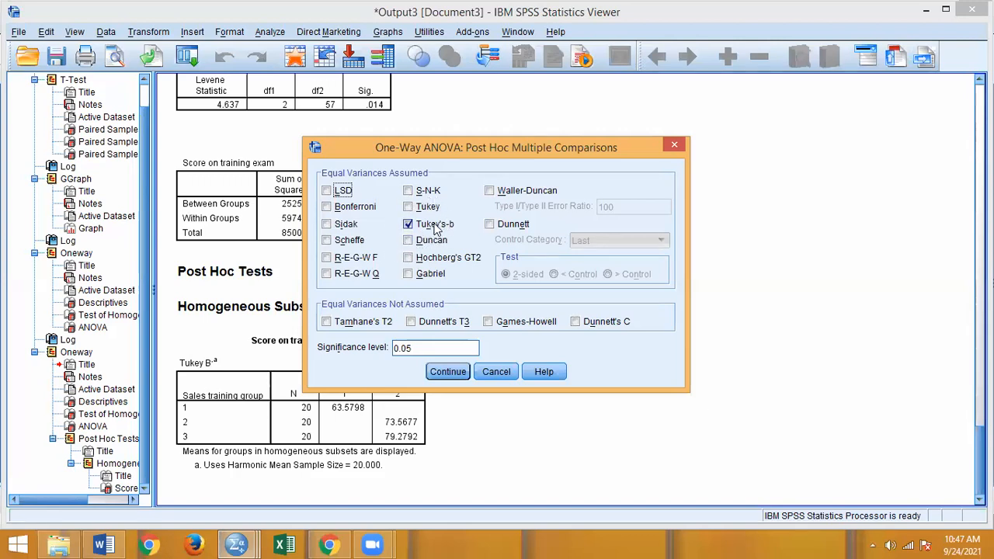
left_click(409, 240)
left_click(328, 191)
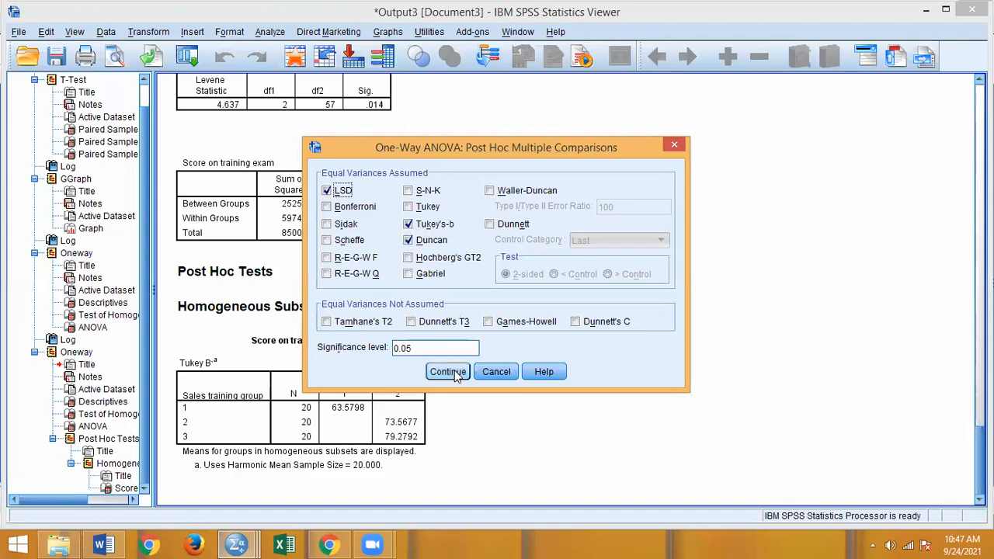
left_click(489, 225)
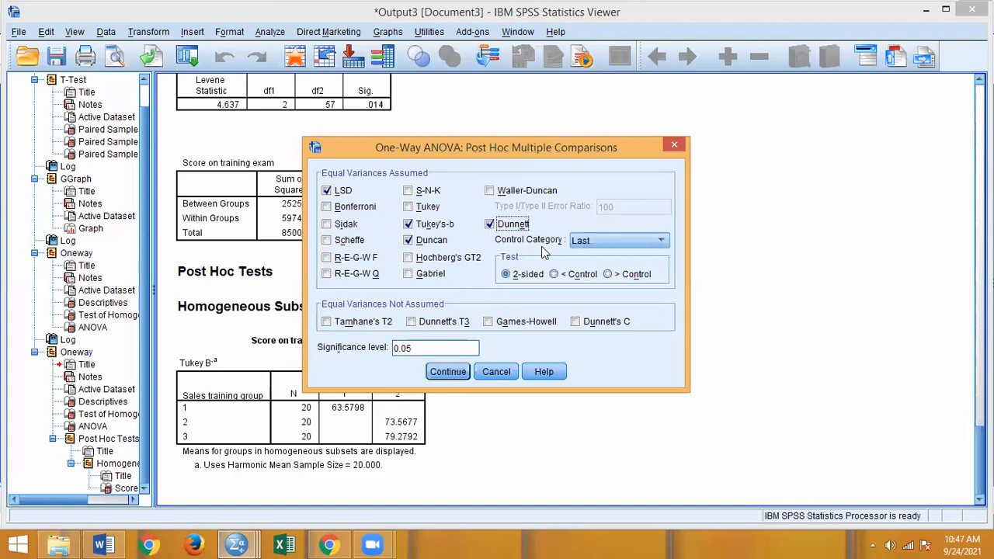
left_click(490, 225)
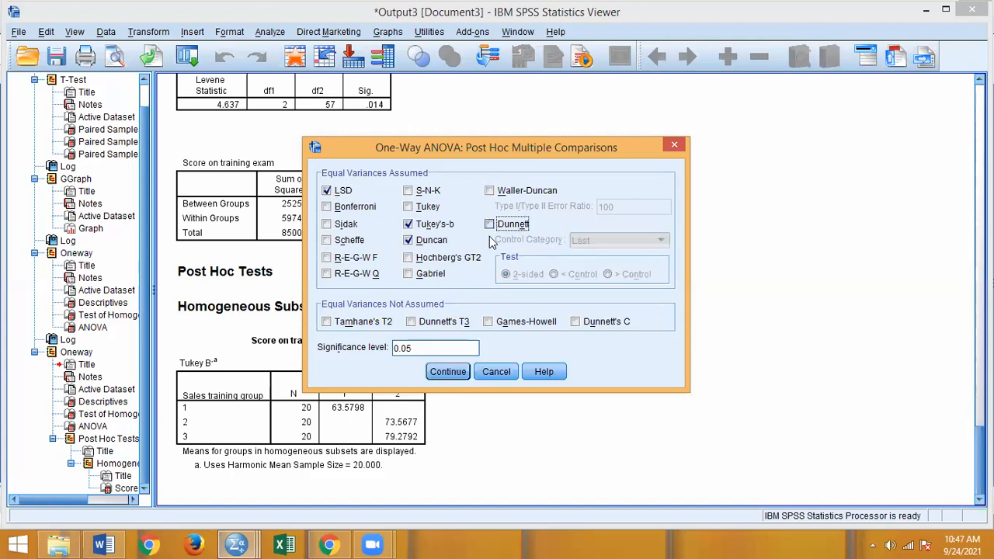
left_click(449, 371)
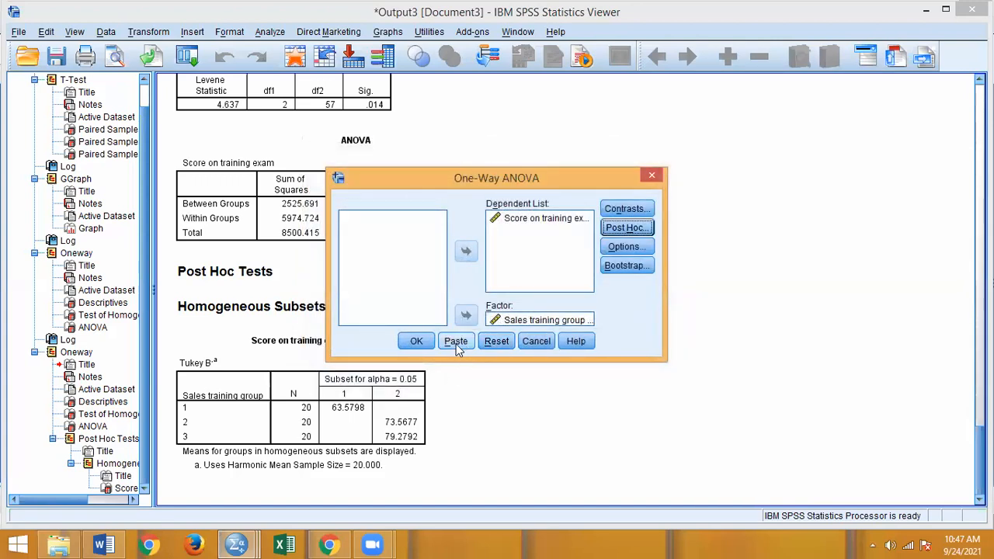
left_click(417, 341)
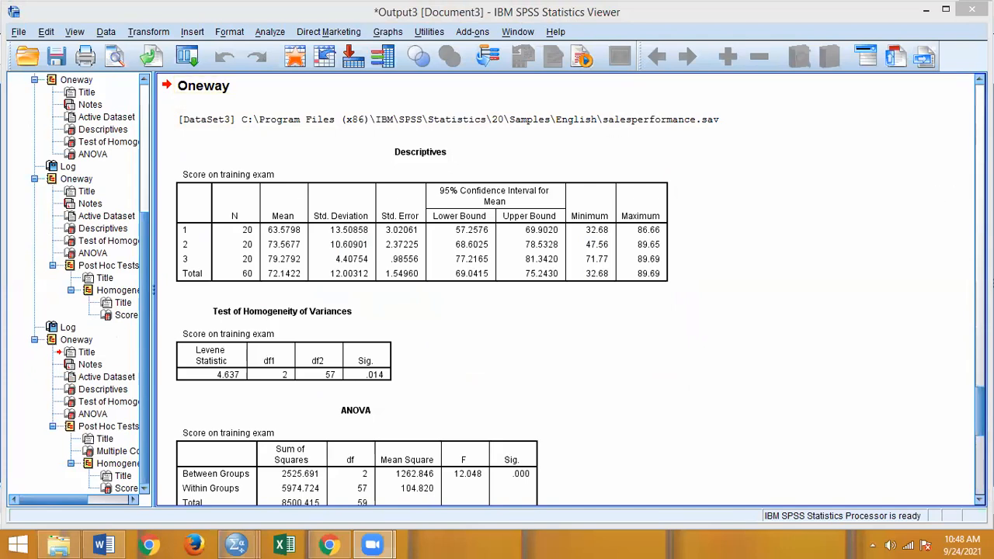
Examine the LSD Multiple Comparisons and the Tukey B and Duncan homogeneous subsets, comparing them with the earlier Oneway output.
scroll(571, 291, "down", 10)
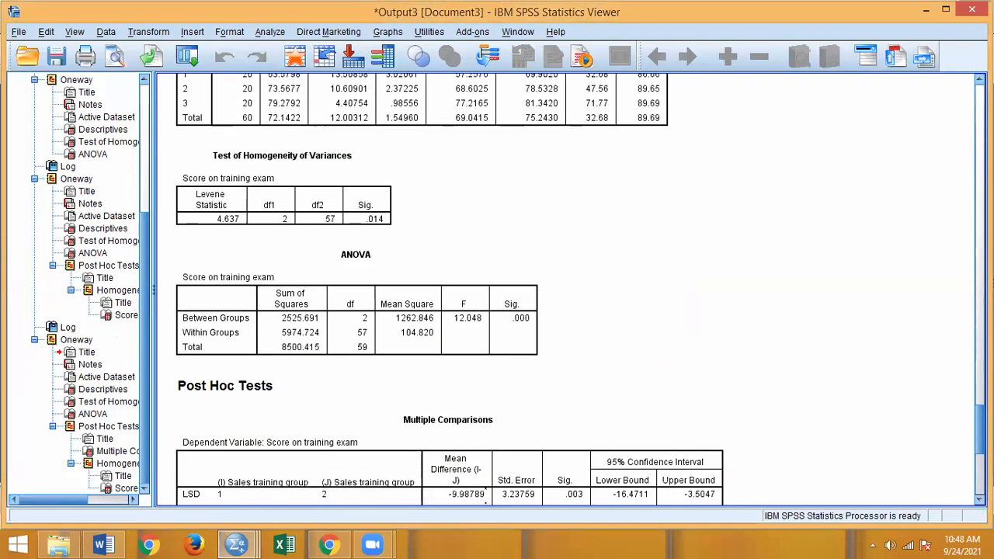
scroll(571, 292, "down", 1)
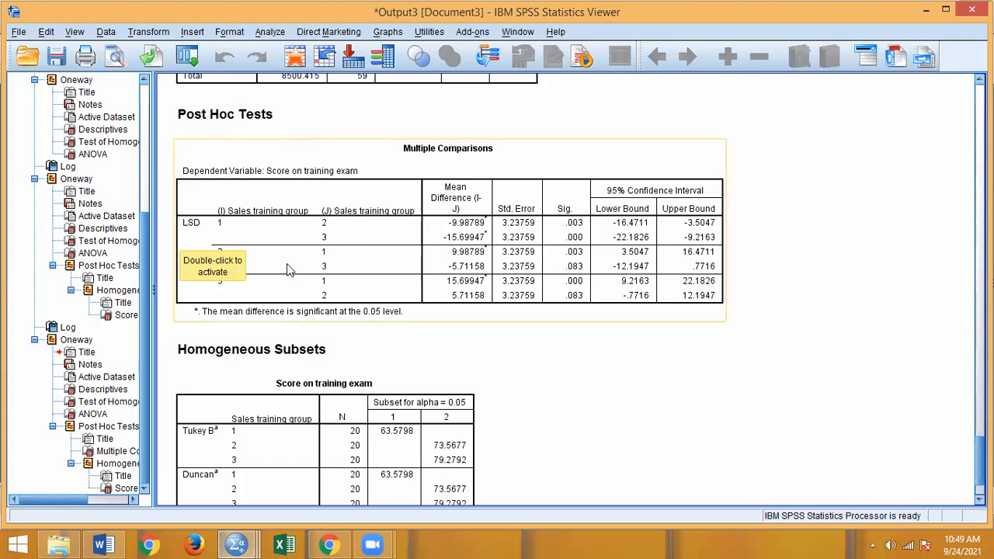
left_click(576, 281)
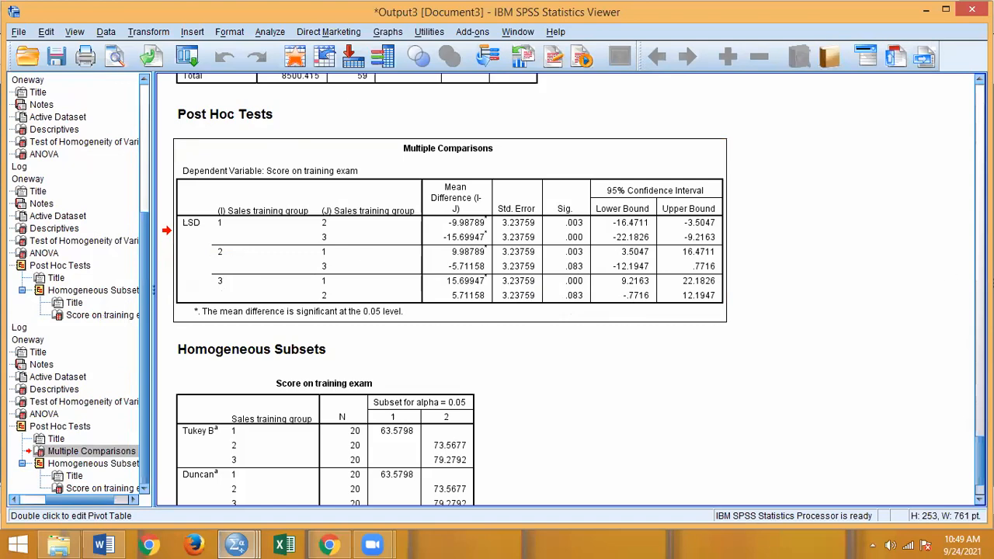
scroll(566, 291, "up", 10)
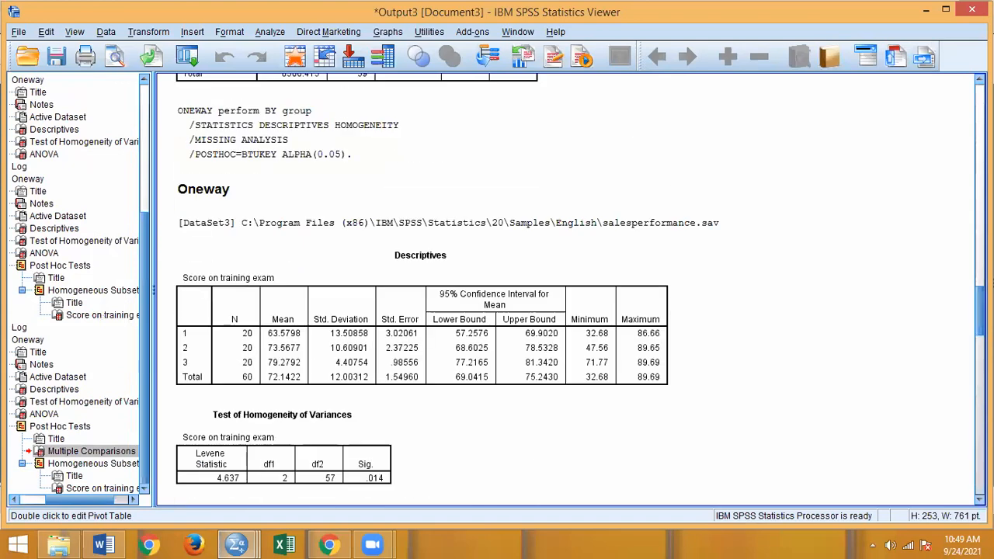
scroll(565, 291, "down", 10)
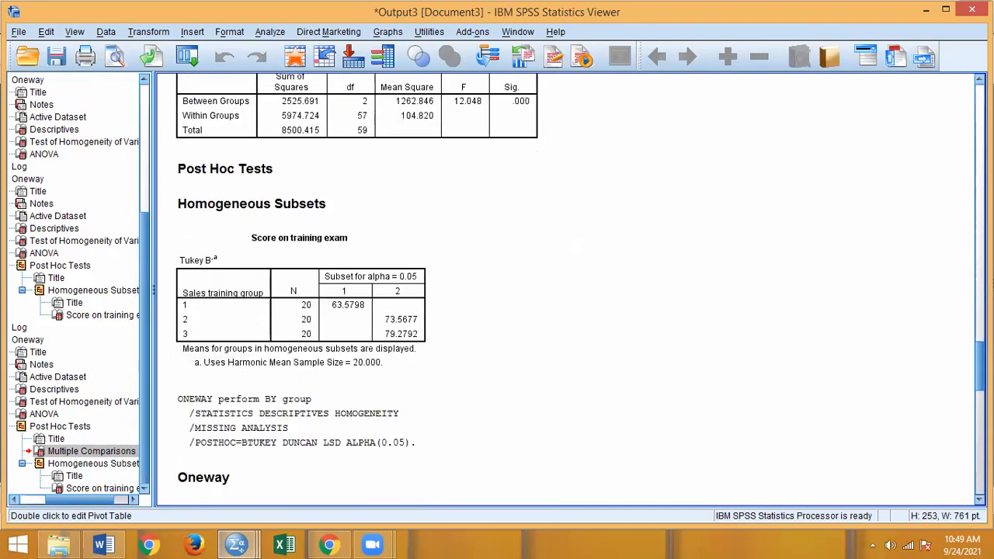
scroll(566, 291, "down", 15)
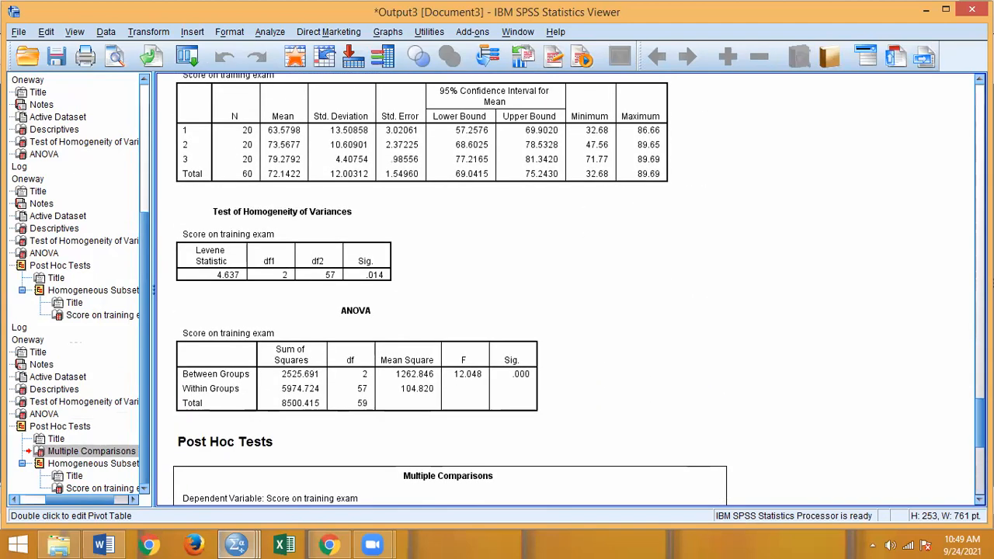
scroll(565, 291, "down", 1)
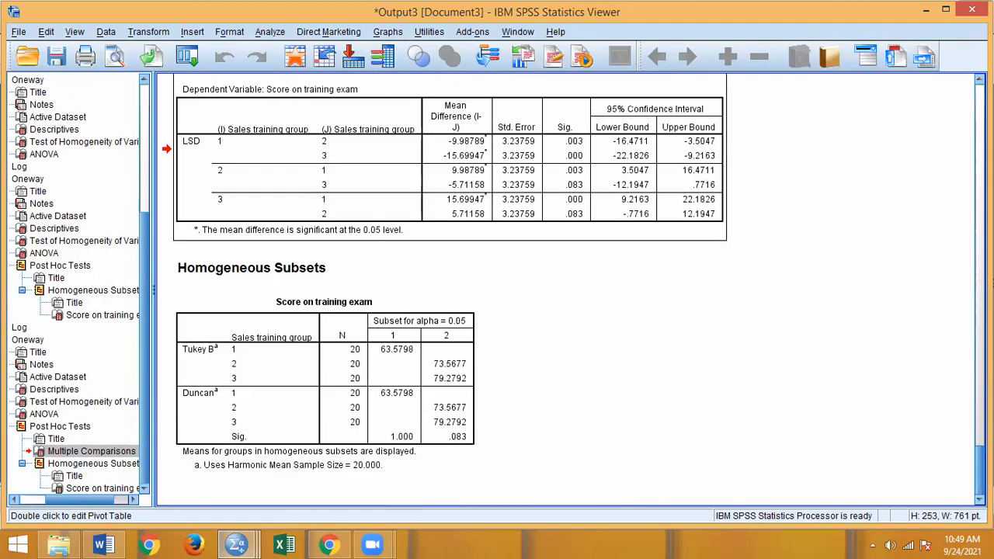
left_click(401, 454)
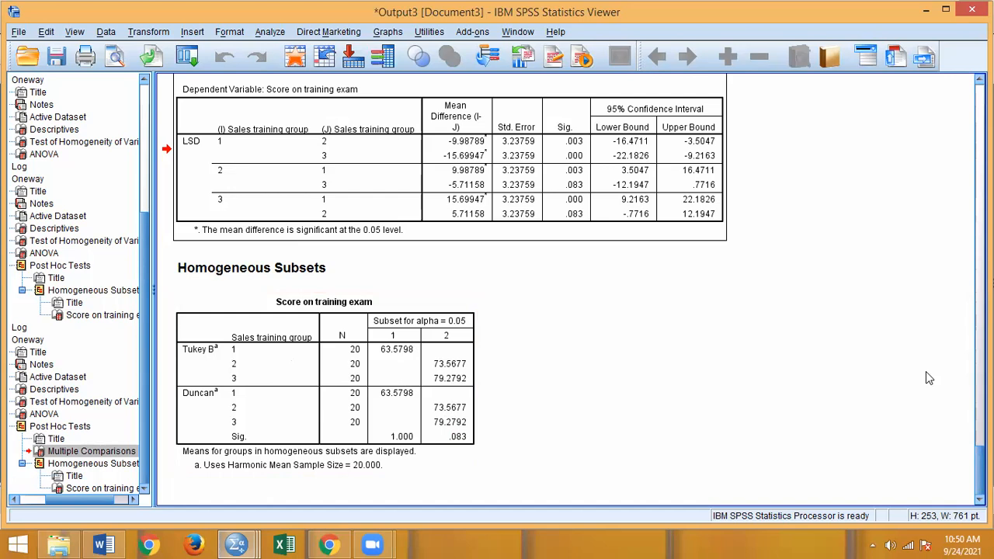
mouse_move(981, 467)
left_mouse_down()
mouse_move(981, 368)
mouse_move(981, 471)
left_mouse_up()
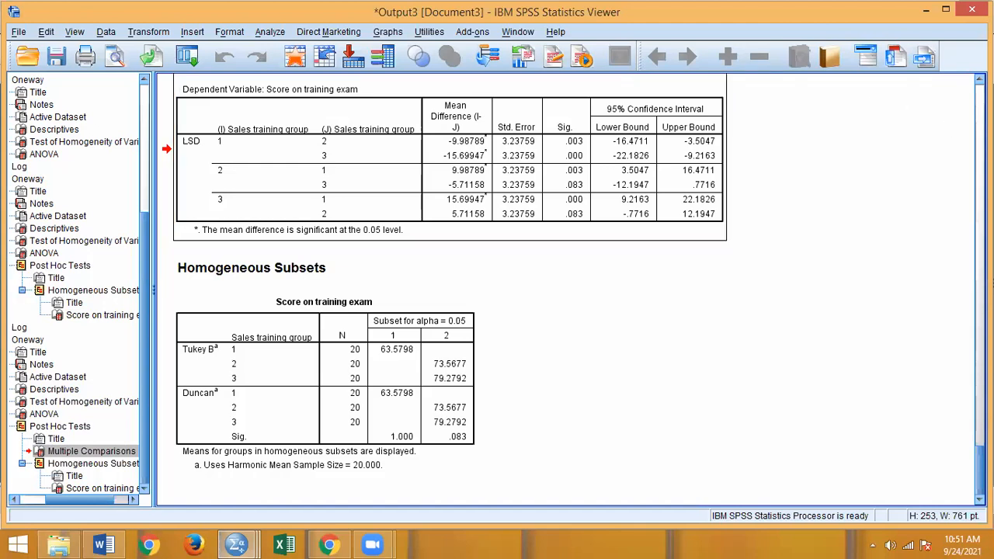
scroll(565, 287, "up", 10)
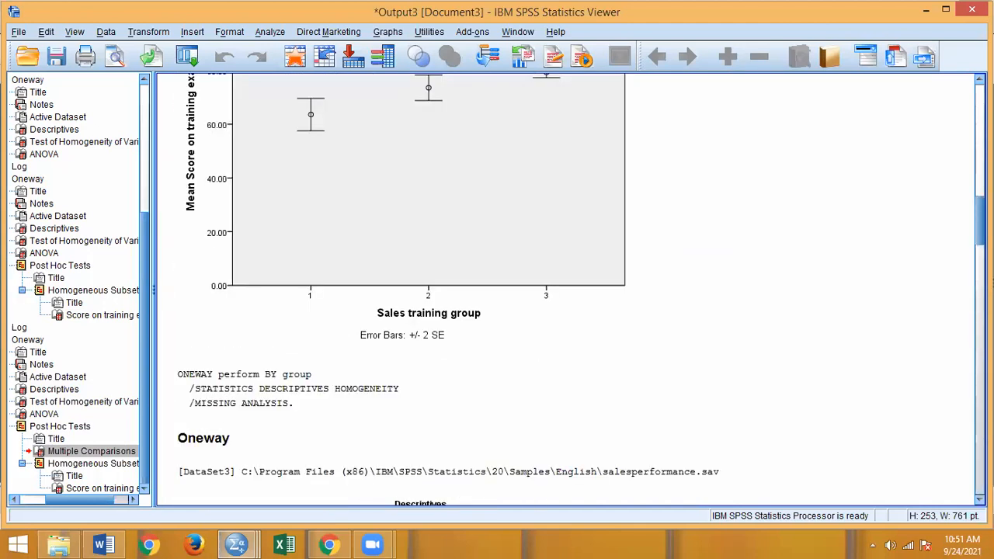
scroll(963, 398, "down", 10)
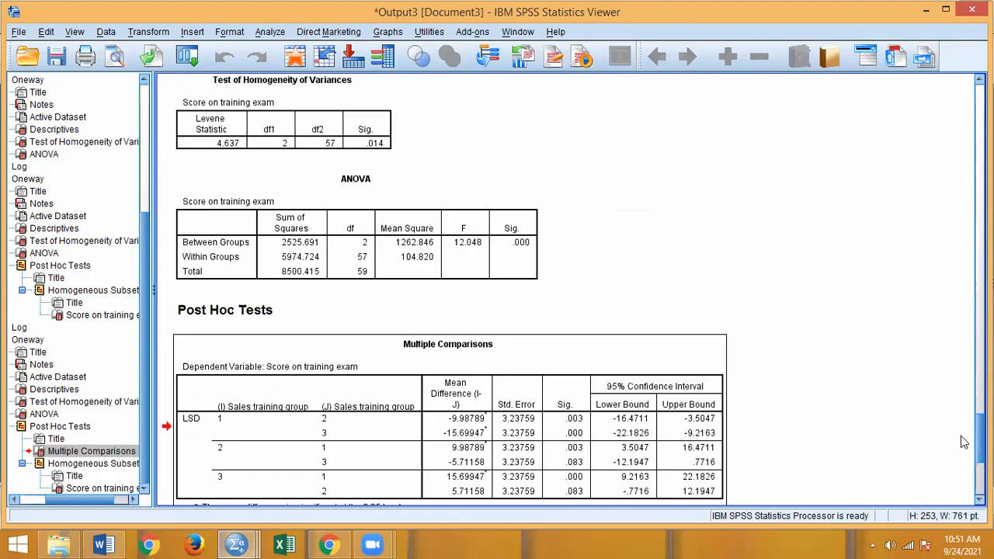
left_click_drag(963, 398, 966, 101)
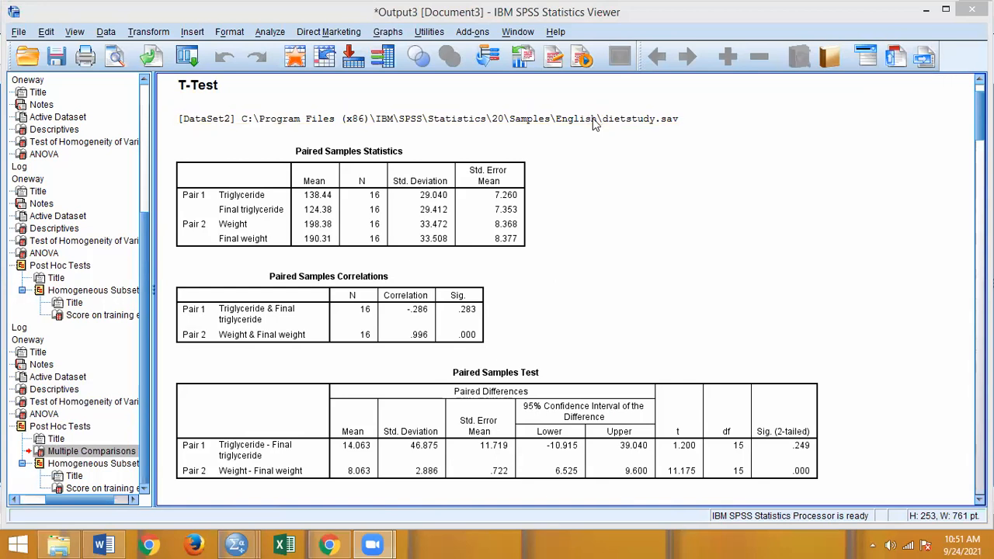
Reset the One-Way ANOVA setup, then assign Score on training exam as the dependent variable and Sales training group as the factor.
left_click(267, 32)
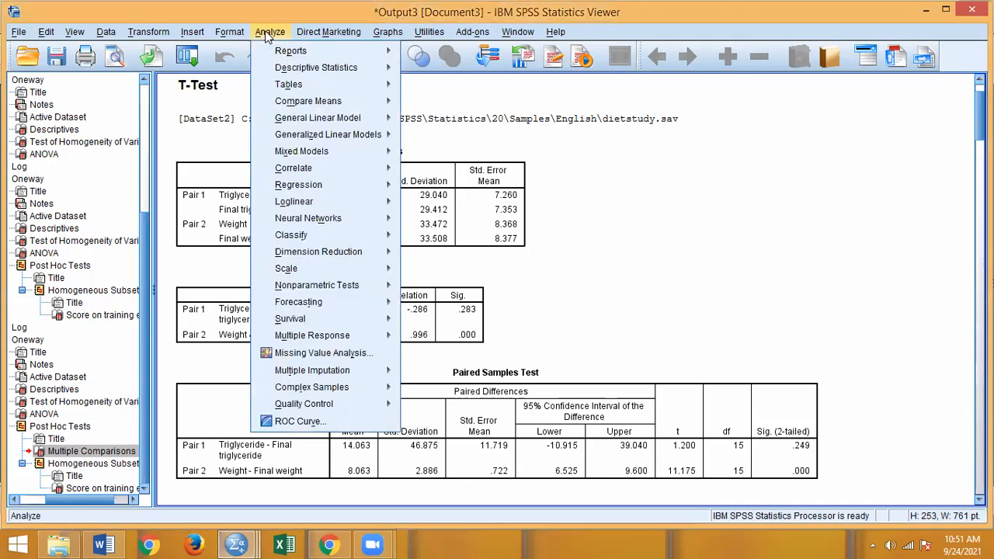
mouse_move(286, 99)
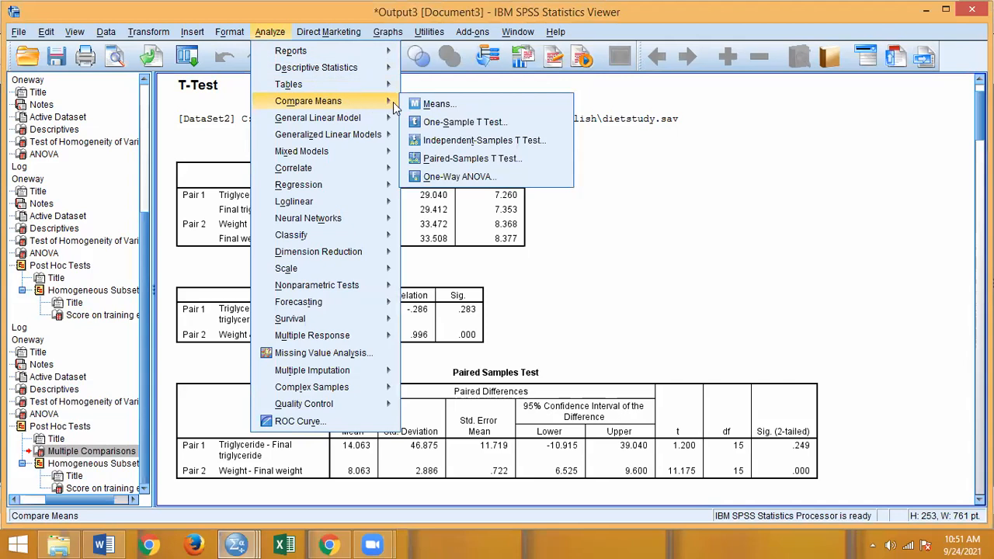
left_click(449, 177)
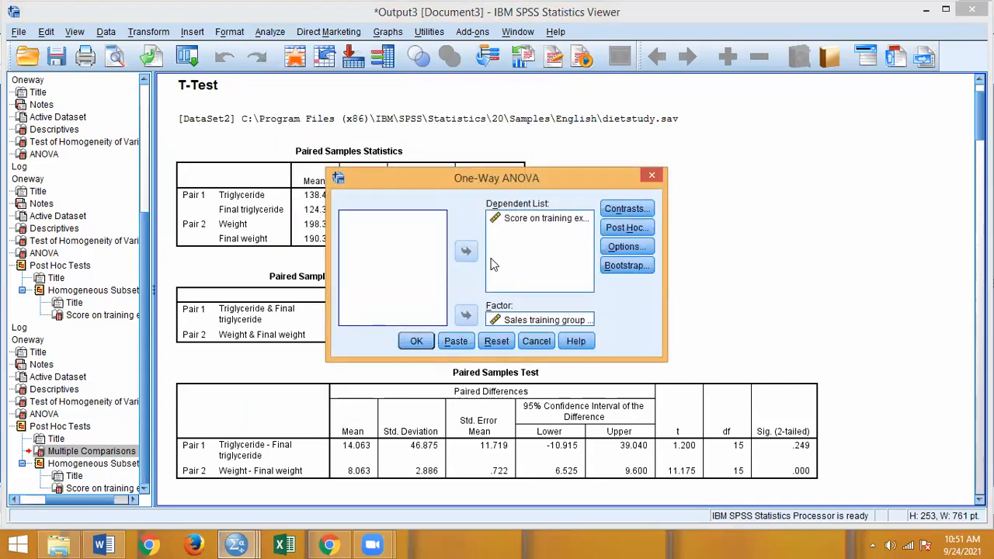
left_click(493, 338)
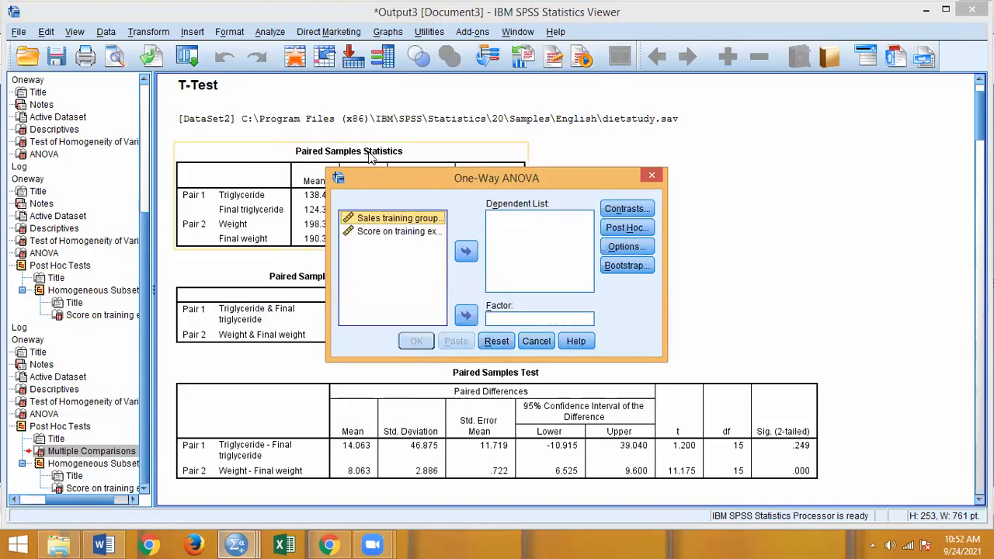
left_click(394, 233)
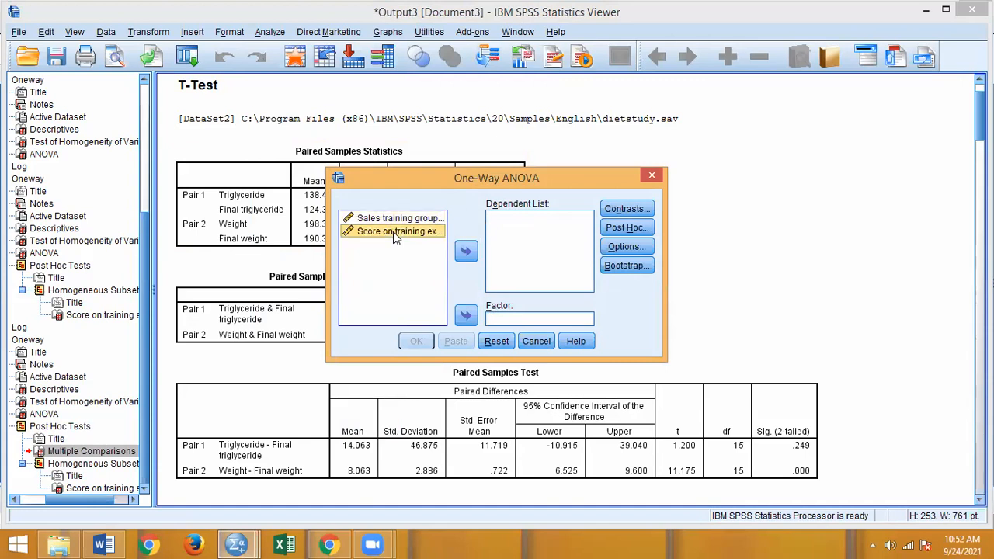
left_click(465, 253)
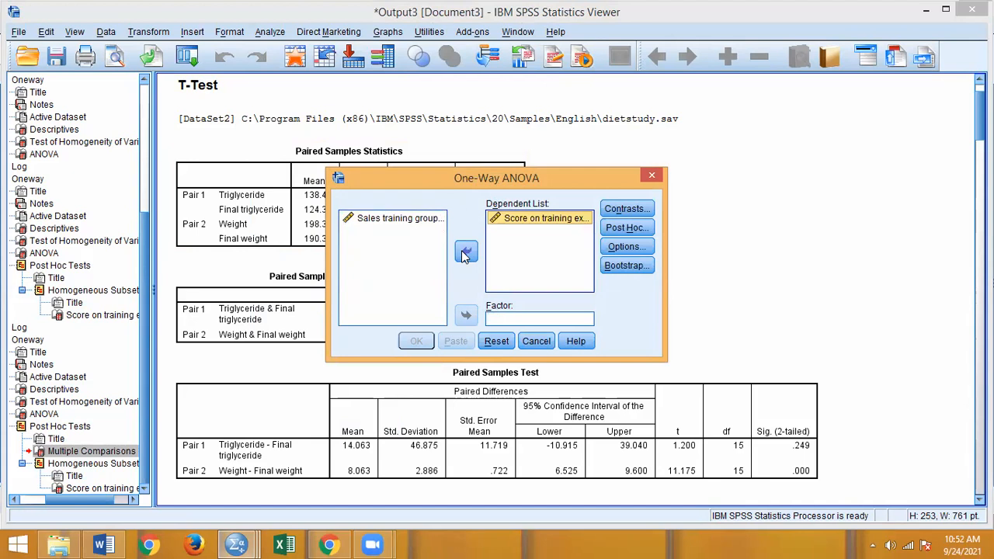
left_click(403, 217)
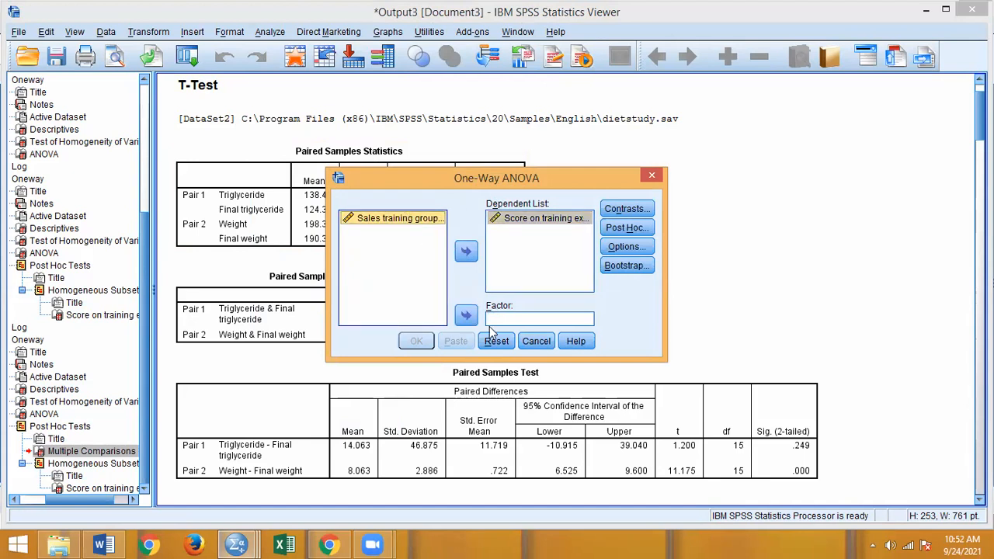
left_click(466, 315)
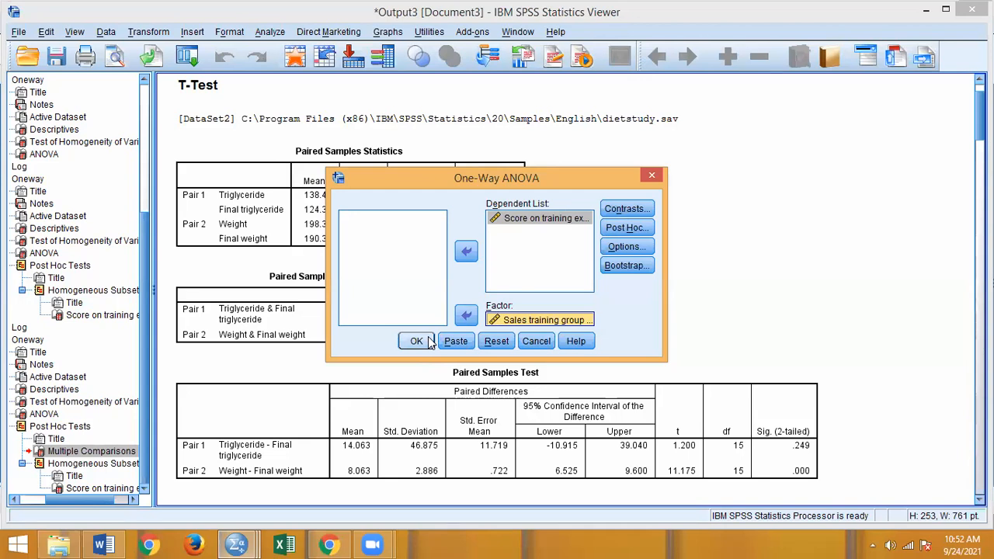
Select only the Duncan post hoc test at the 0.05 significance level and run the One-Way ANOVA.
left_click(625, 227)
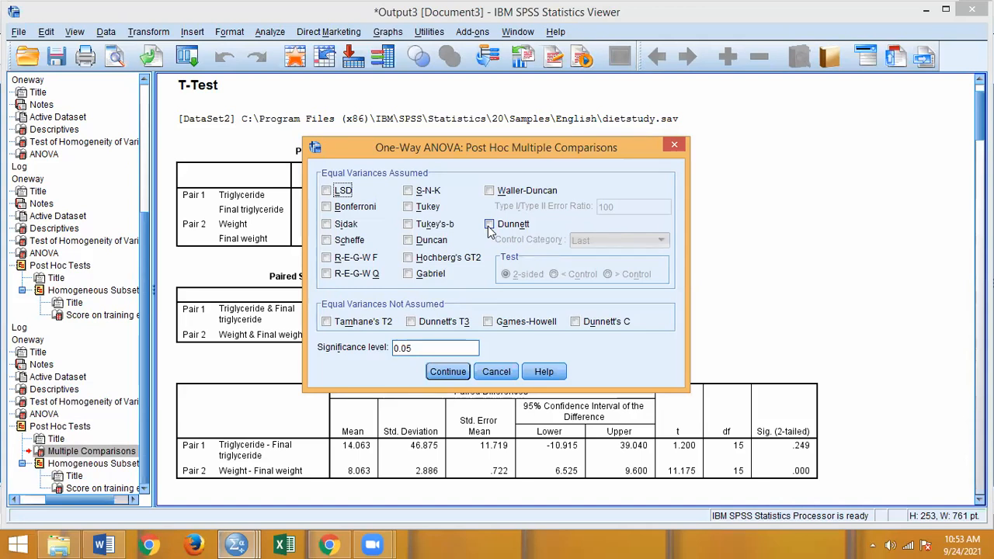
left_click(409, 240)
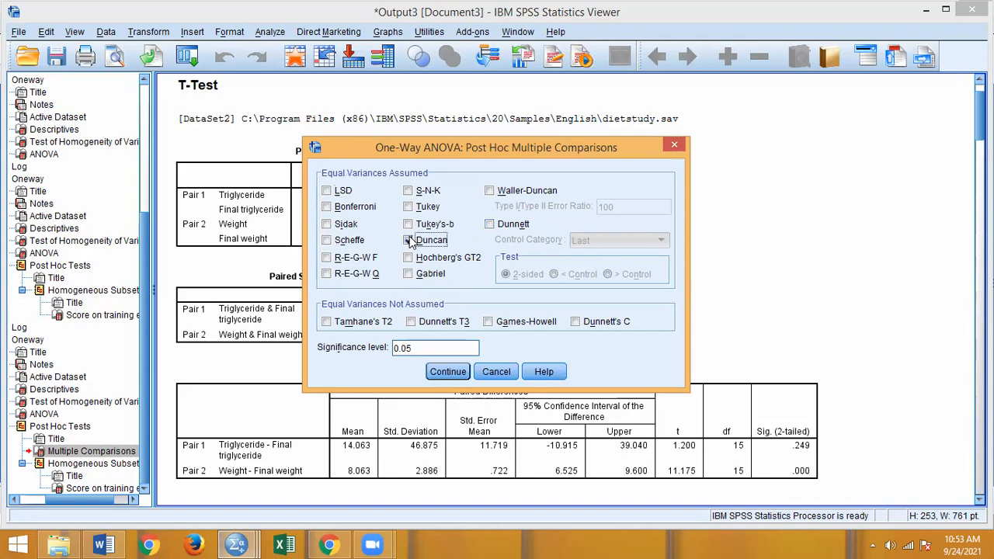
left_click(435, 373)
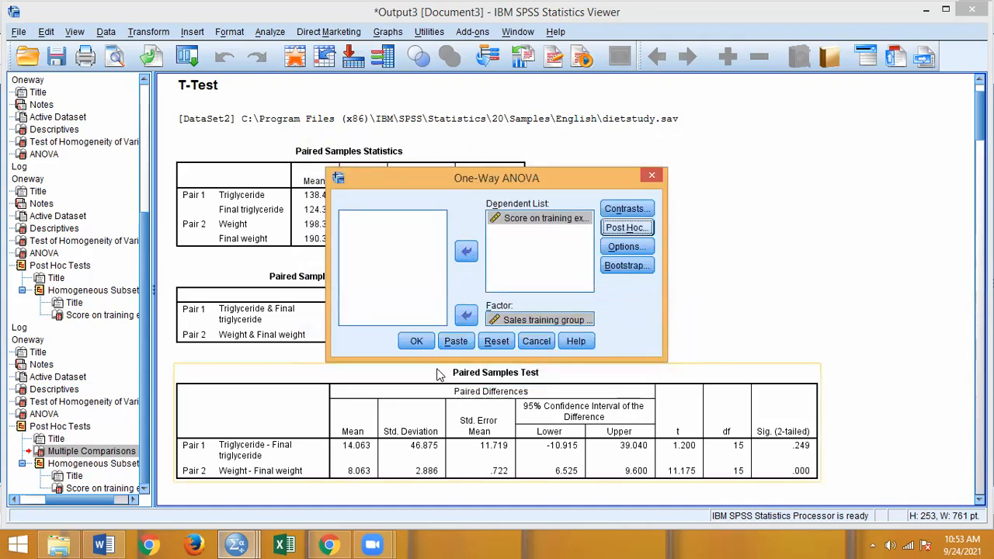
left_click(412, 340)
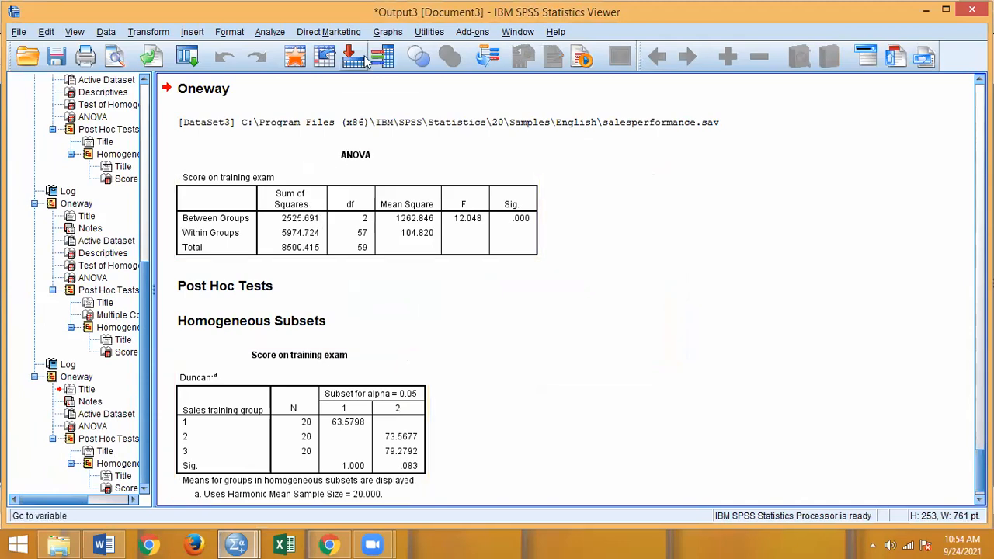
left_click(387, 35)
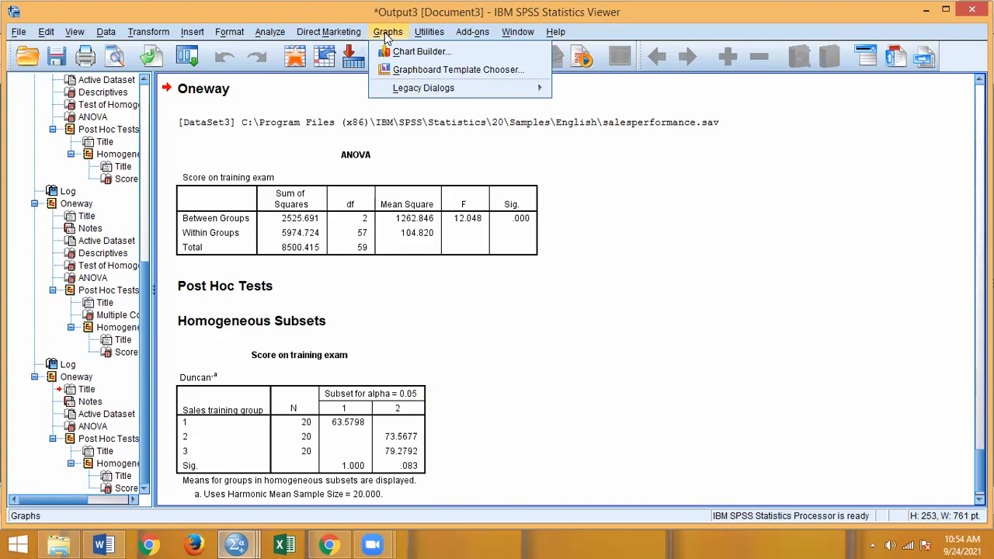
left_click(420, 52)
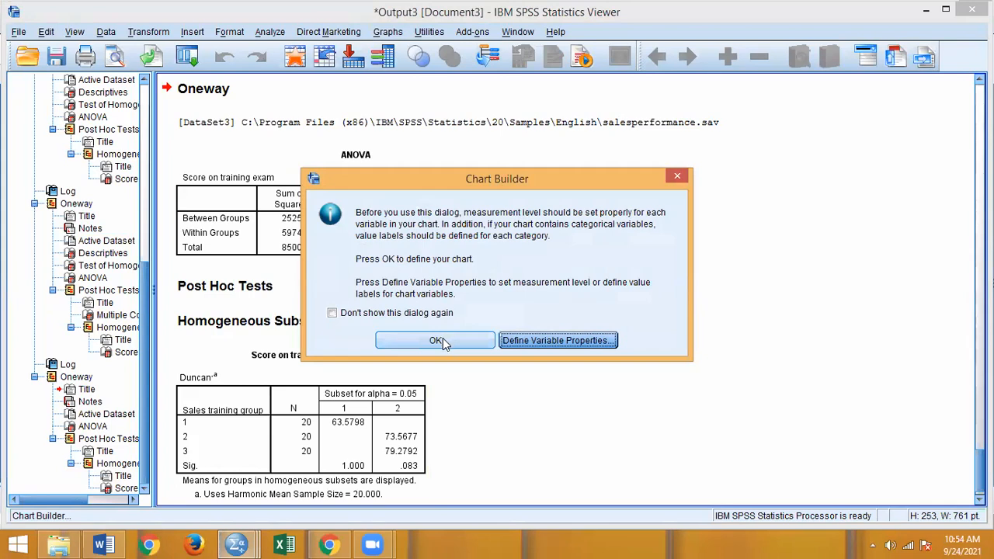
left_click(679, 178)
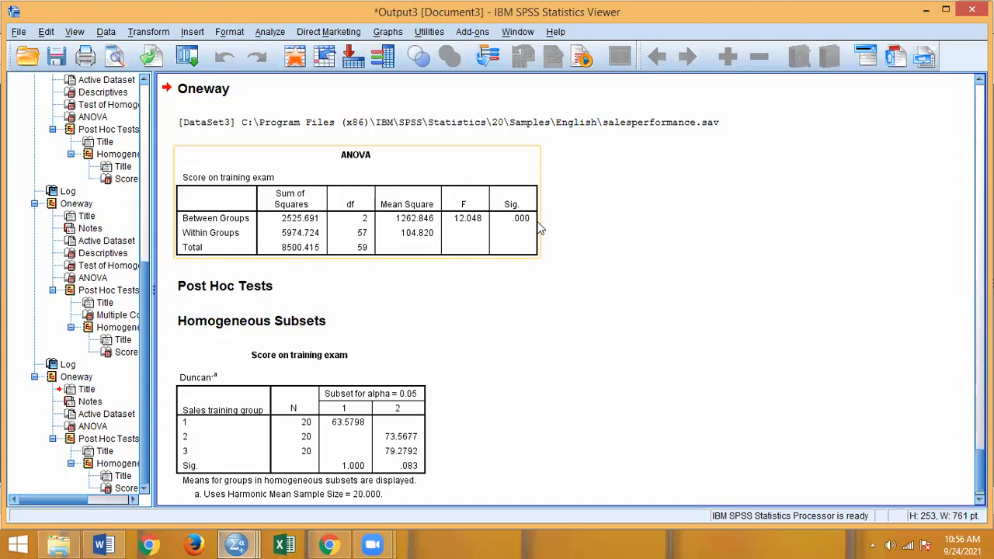
left_click(533, 88)
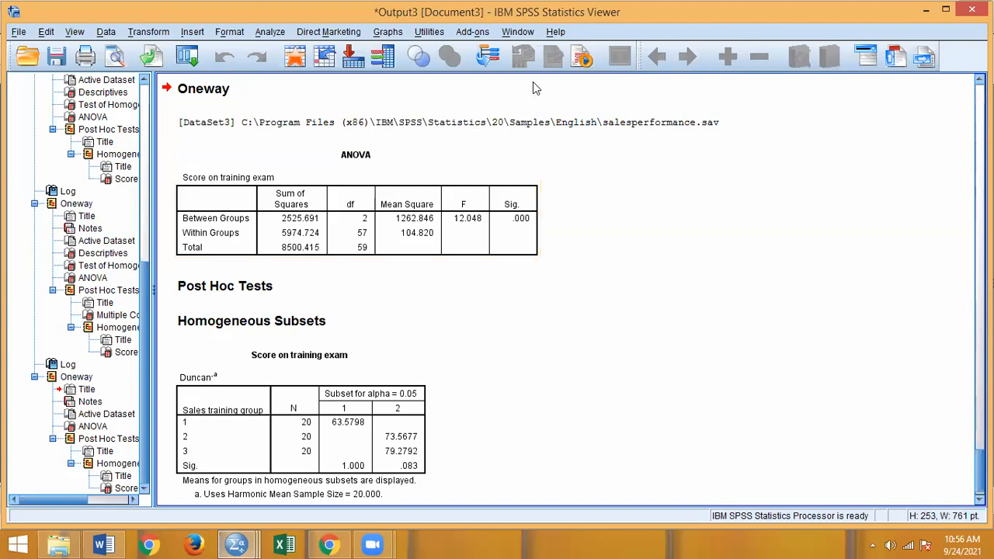
left_click(619, 88)
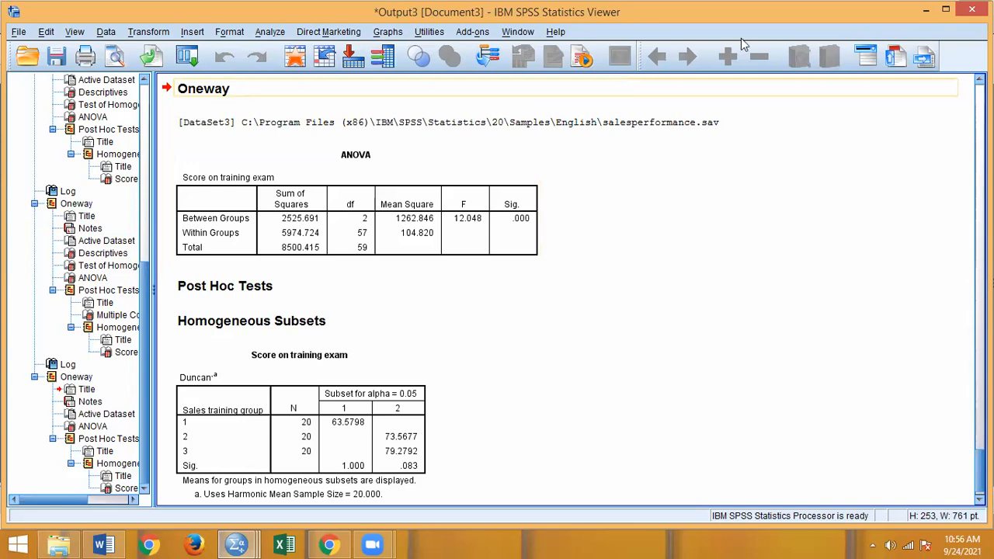
left_click(694, 148)
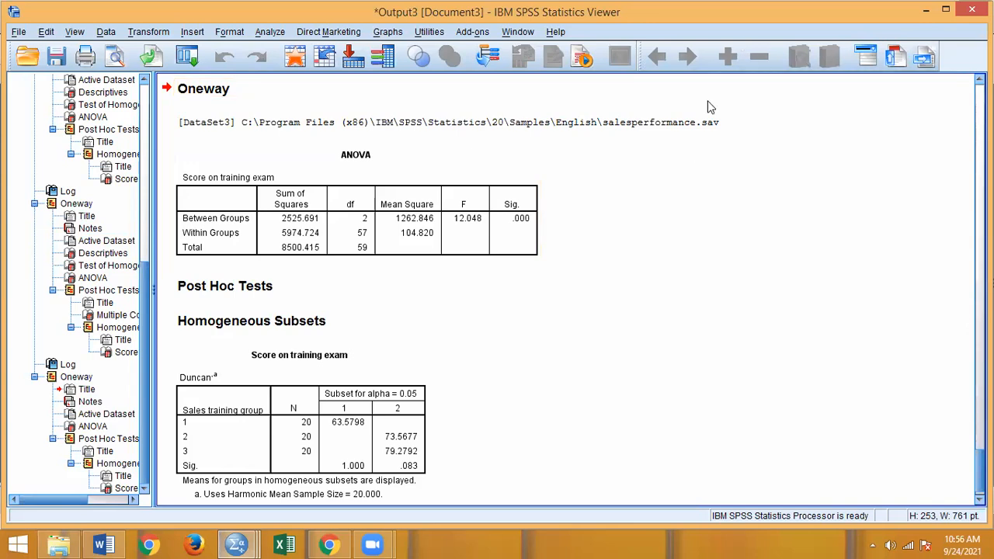